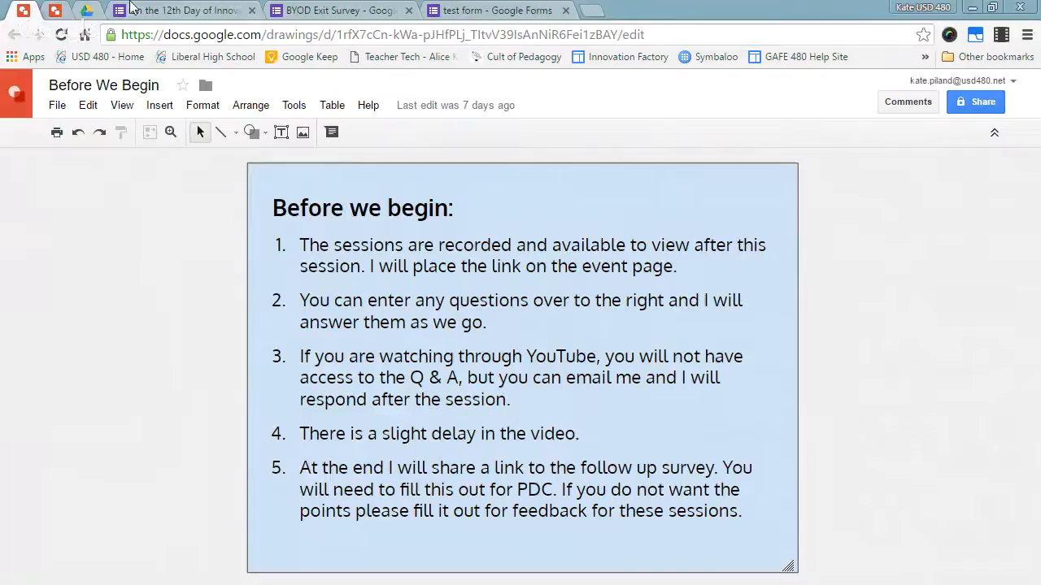
Bring up the test form and show its questions instead of its responses.
{"action": "left_click", "coordinate": [89, 13]}
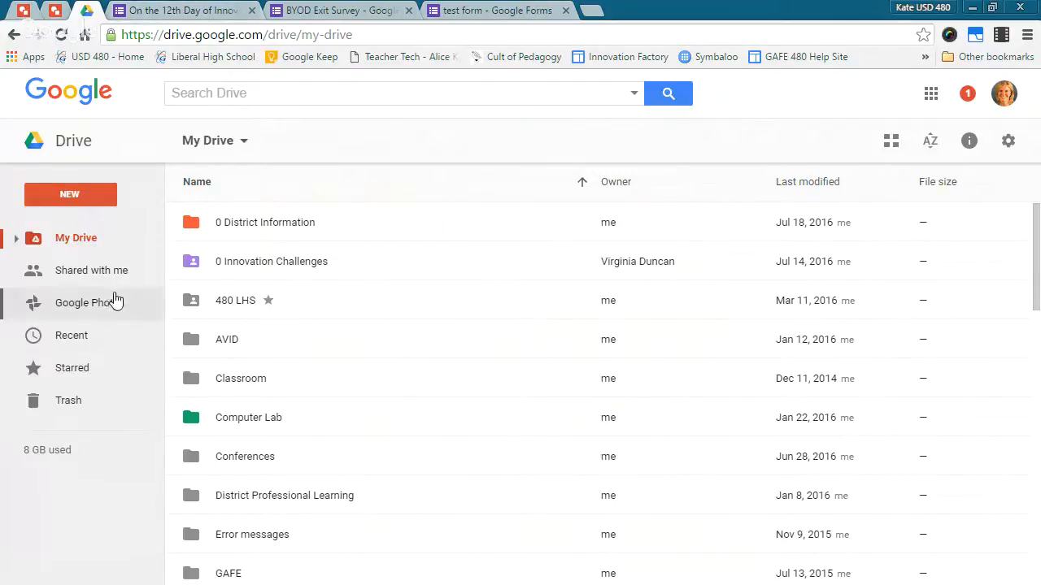
{"action": "left_click", "coordinate": [492, 13]}
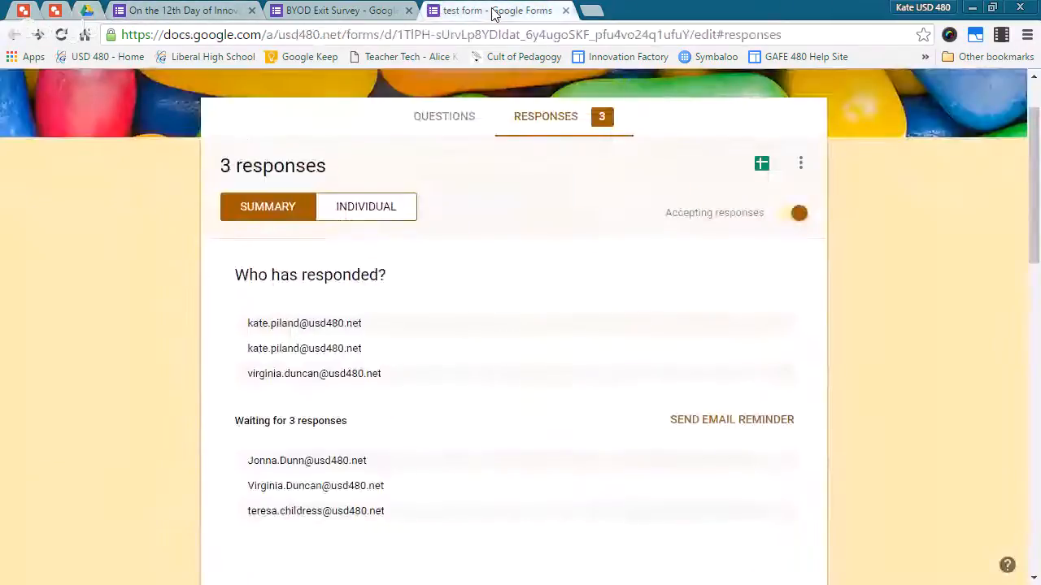
{"action": "scroll", "coordinate": [666, 438], "scroll_direction": "up", "scroll_amount": 1}
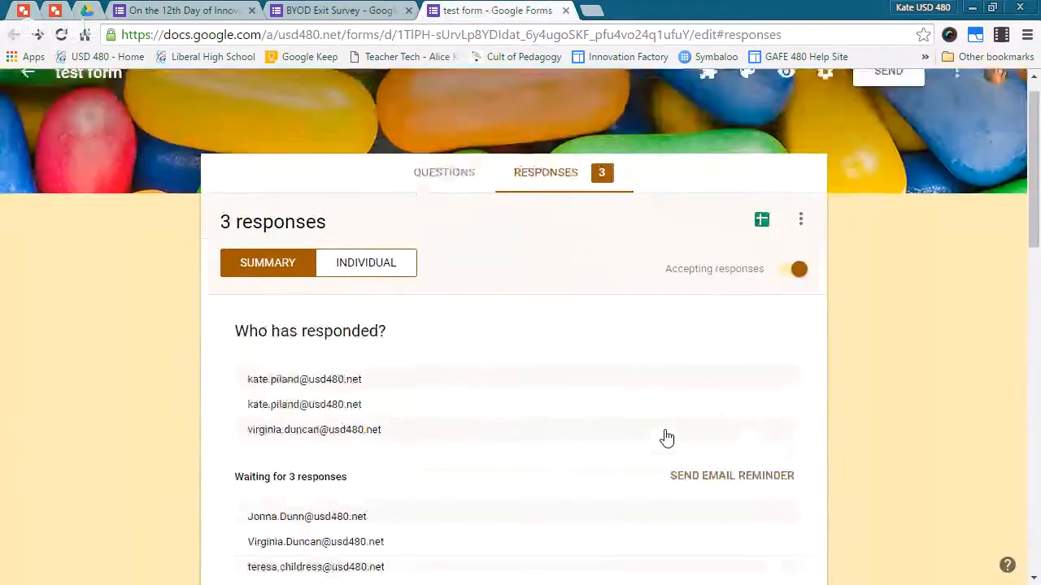
{"action": "left_click", "coordinate": [429, 202]}
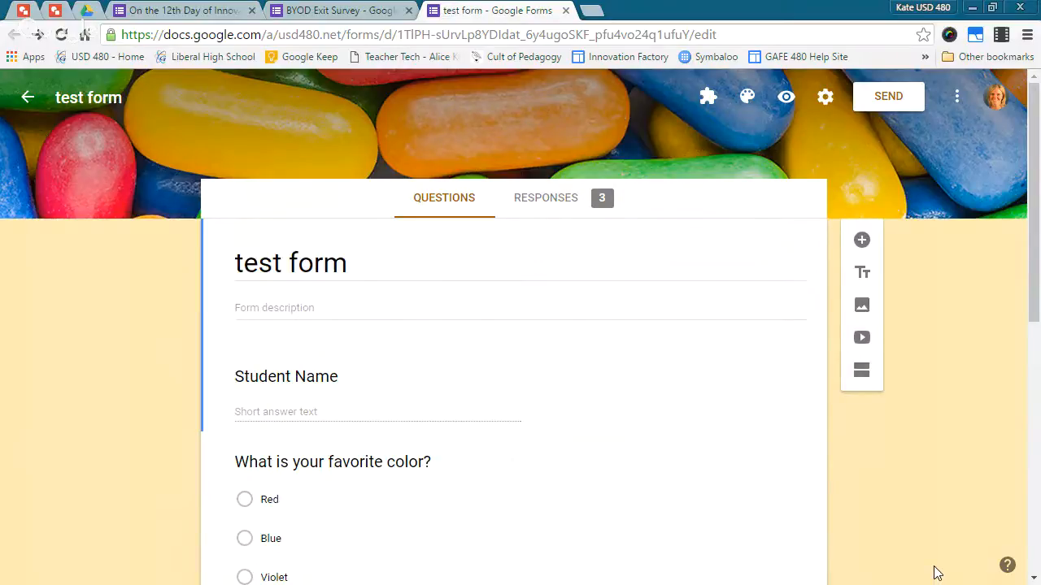
Return the test form to the old Forms editor and look through its settings, questions and confirmation page.
{"action": "left_click", "coordinate": [1007, 569]}
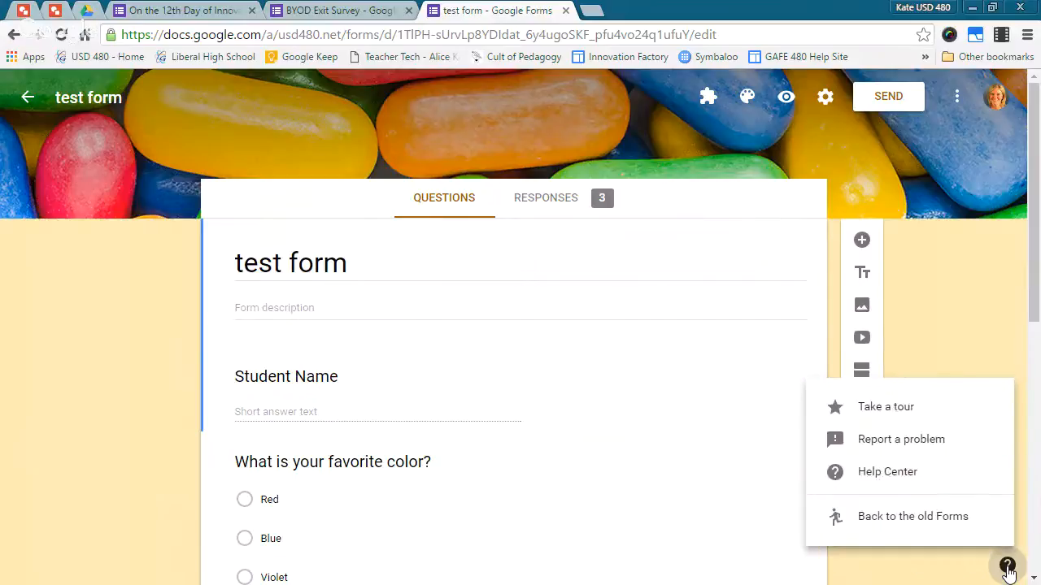
{"action": "left_click", "coordinate": [904, 517]}
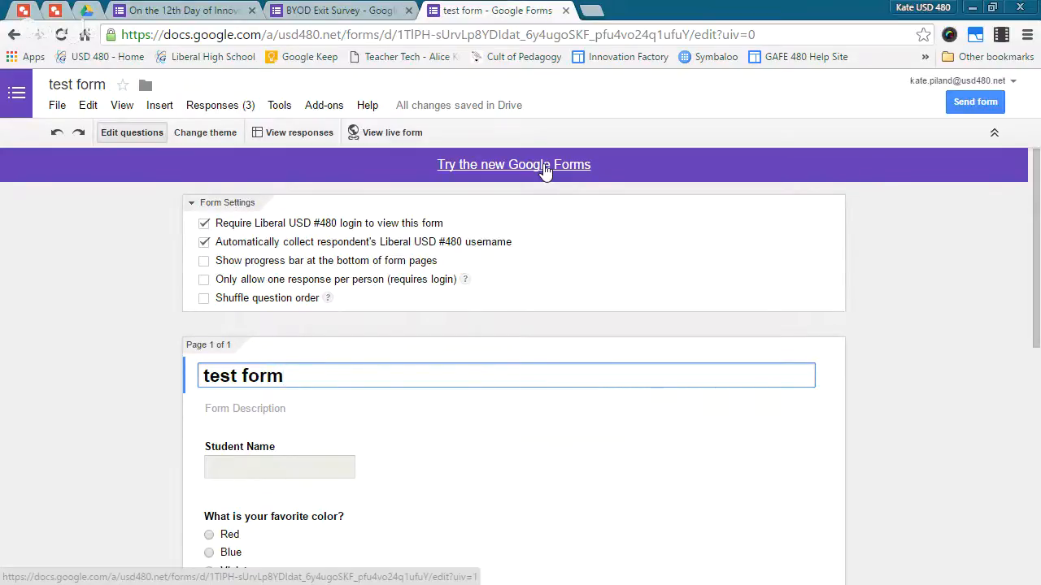
{"action": "mouse_move", "coordinate": [576, 429]}
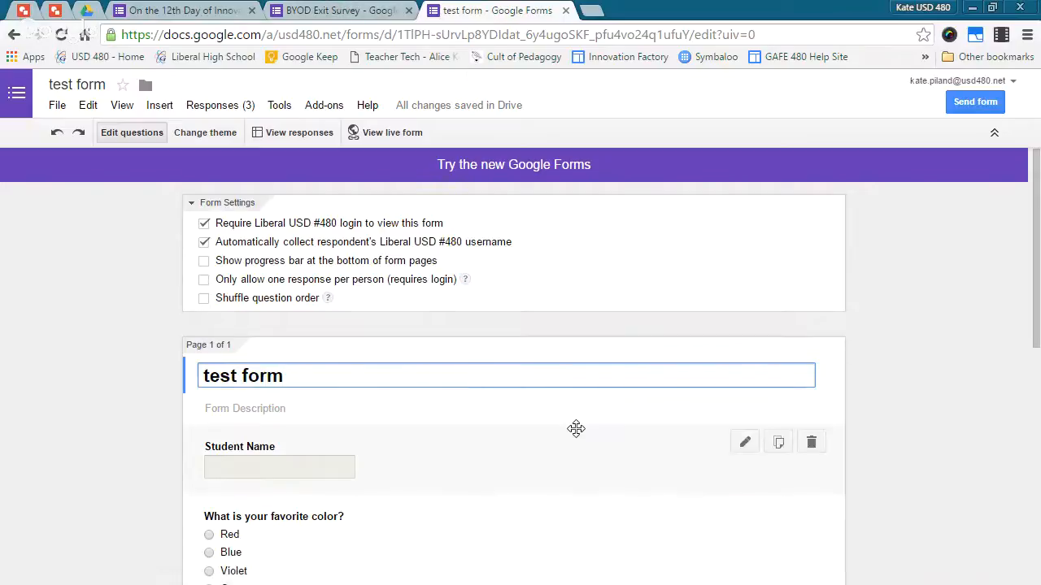
{"action": "scroll", "coordinate": [576, 428], "scroll_direction": "down", "scroll_amount": 6}
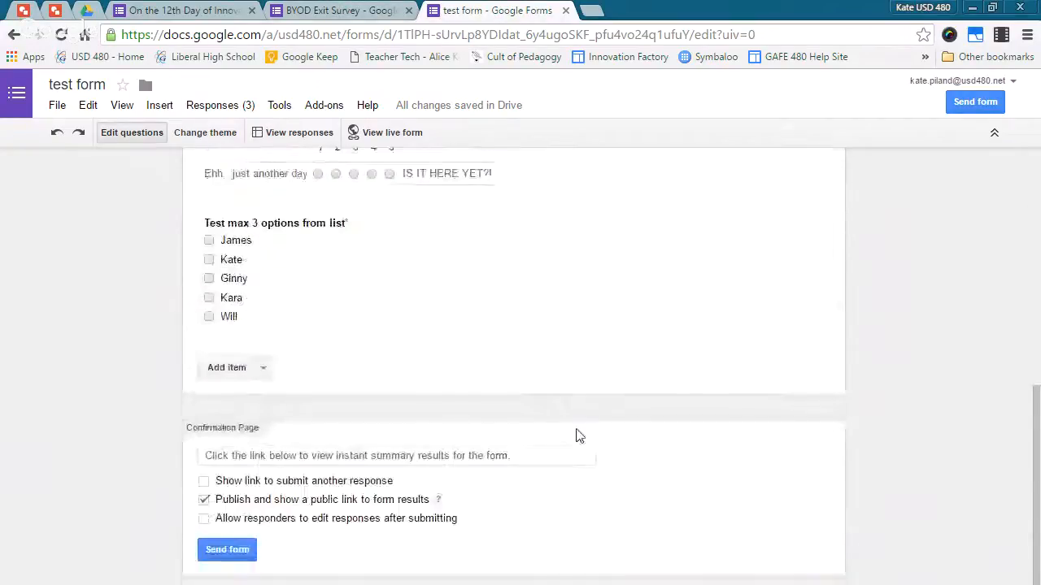
{"action": "scroll", "coordinate": [575, 437], "scroll_direction": "up", "scroll_amount": 8}
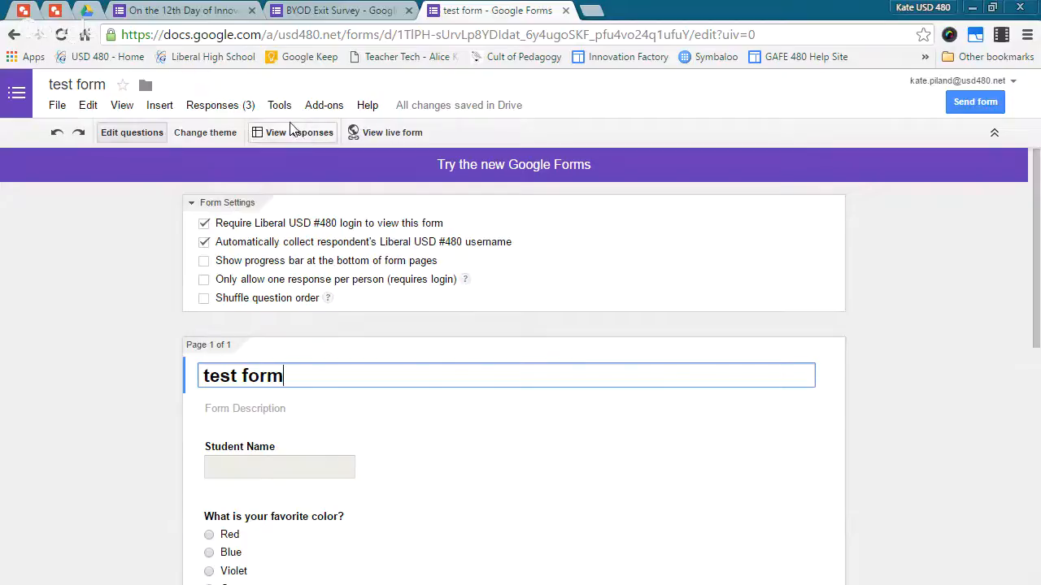
Examine all four sections of the BYOD Exit Survey in the new Forms editor, including the section navigation.
{"action": "left_click", "coordinate": [337, 9]}
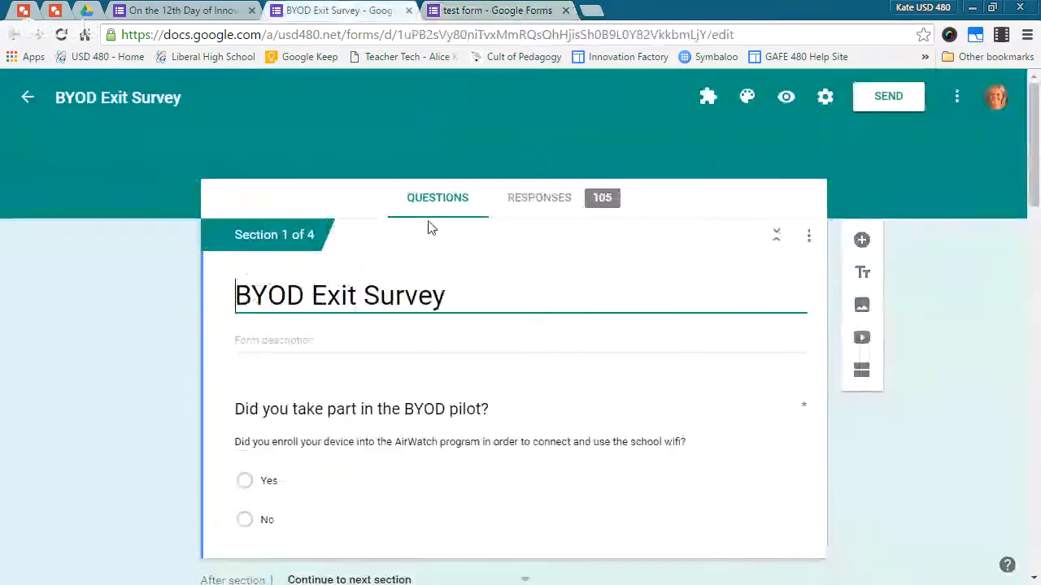
{"action": "scroll", "coordinate": [600, 397], "scroll_direction": "down", "scroll_amount": 1}
{"action": "scroll", "coordinate": [600, 397], "scroll_direction": "up", "scroll_amount": 1}
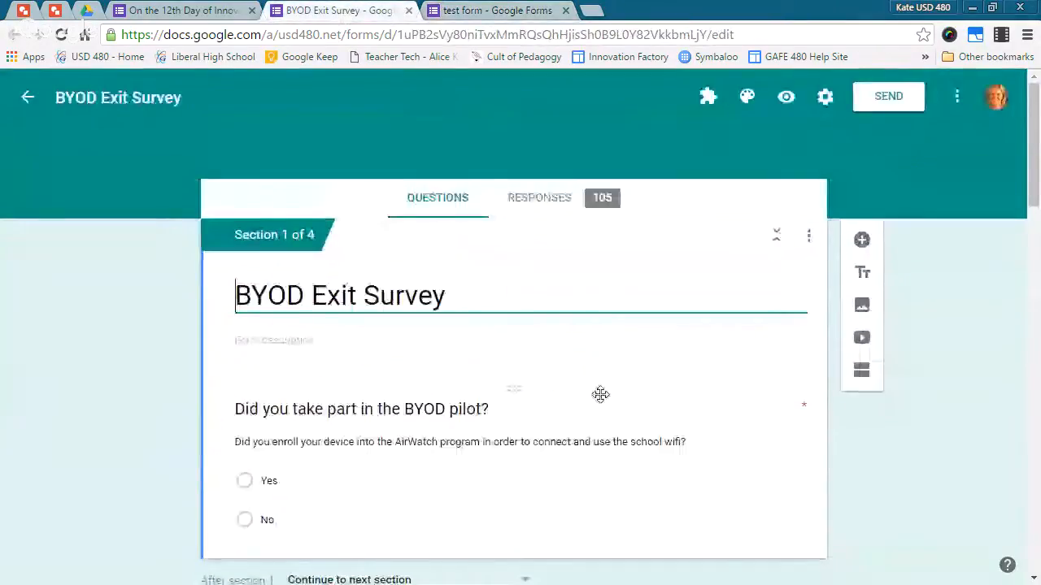
{"action": "scroll", "coordinate": [600, 394], "scroll_direction": "down", "scroll_amount": 1}
{"action": "scroll", "coordinate": [600, 395], "scroll_direction": "down", "scroll_amount": 8}
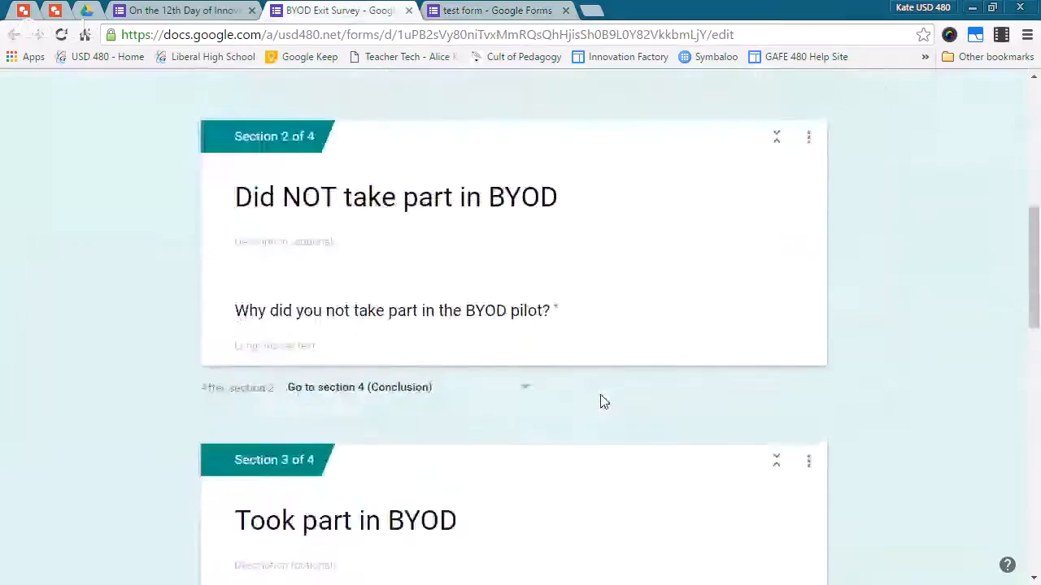
{"action": "scroll", "coordinate": [598, 390], "scroll_direction": "down", "scroll_amount": 8}
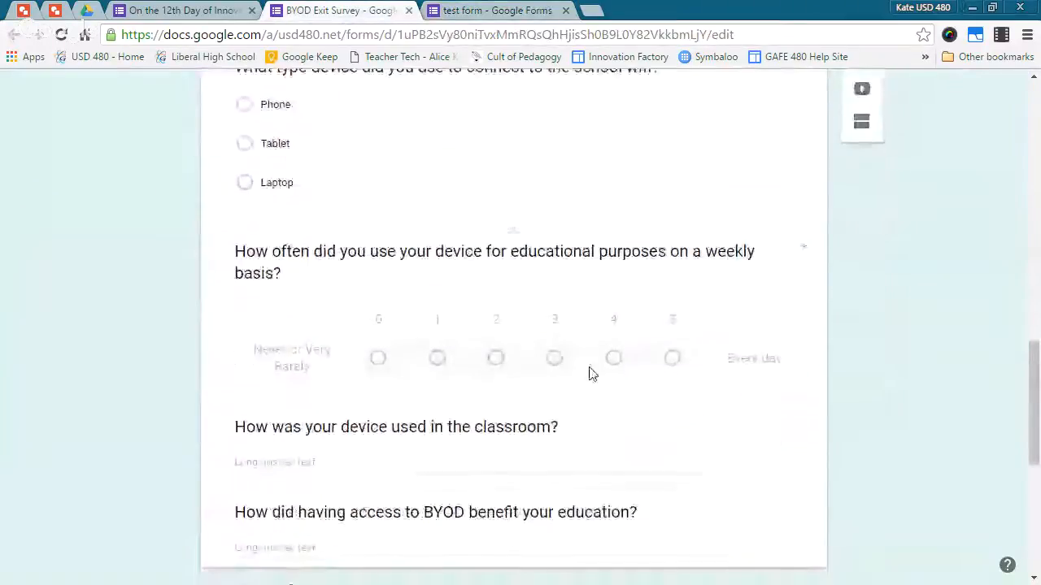
{"action": "scroll", "coordinate": [592, 374], "scroll_direction": "down", "scroll_amount": 3}
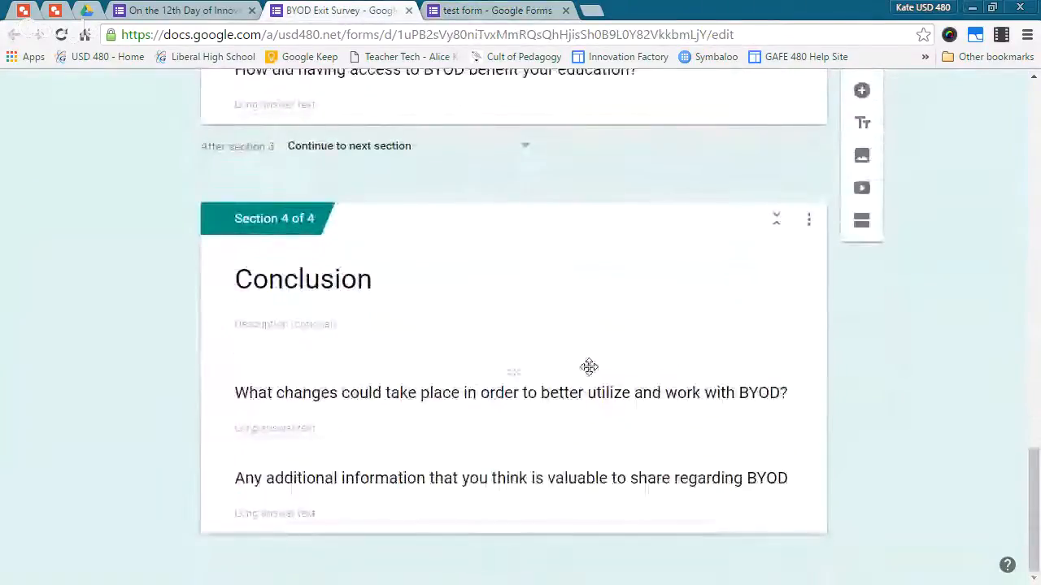
{"action": "scroll", "coordinate": [591, 374], "scroll_direction": "up", "scroll_amount": 8}
{"action": "scroll", "coordinate": [592, 372], "scroll_direction": "up", "scroll_amount": 10}
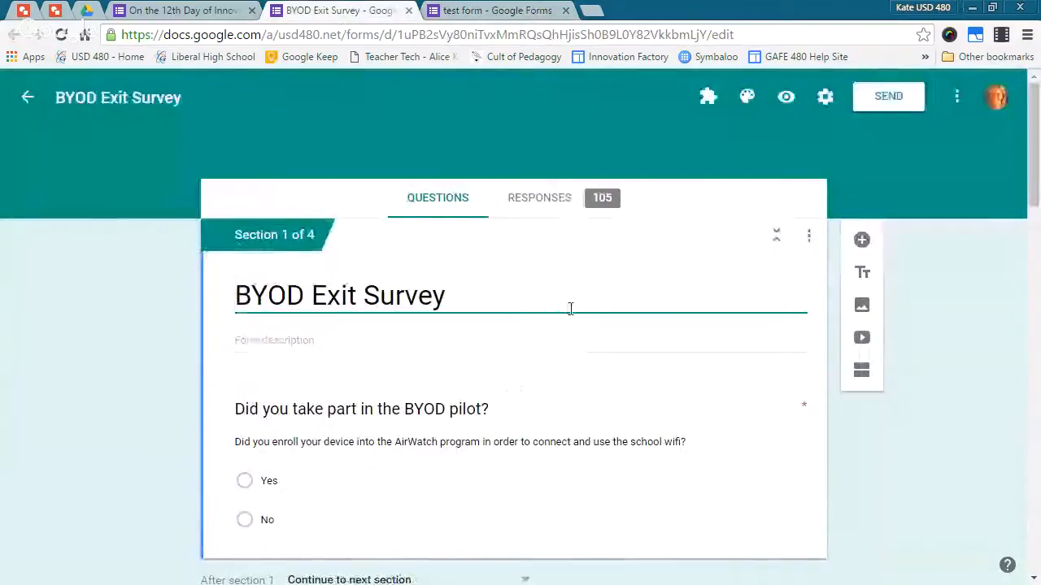
View the test form's custom theme in the old editor, and return to editing its questions.
{"action": "left_click", "coordinate": [486, 13]}
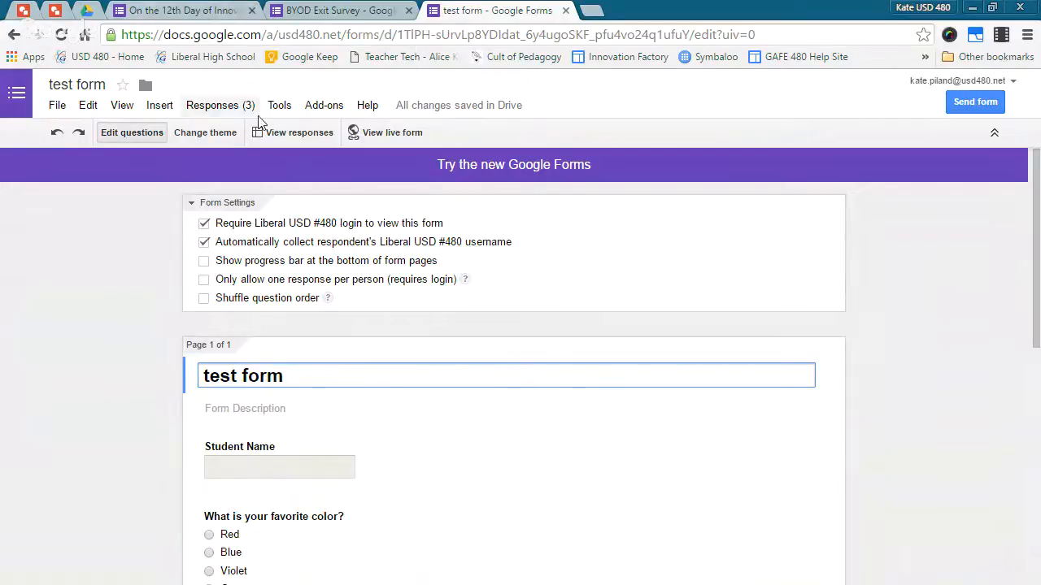
{"action": "left_click", "coordinate": [207, 135]}
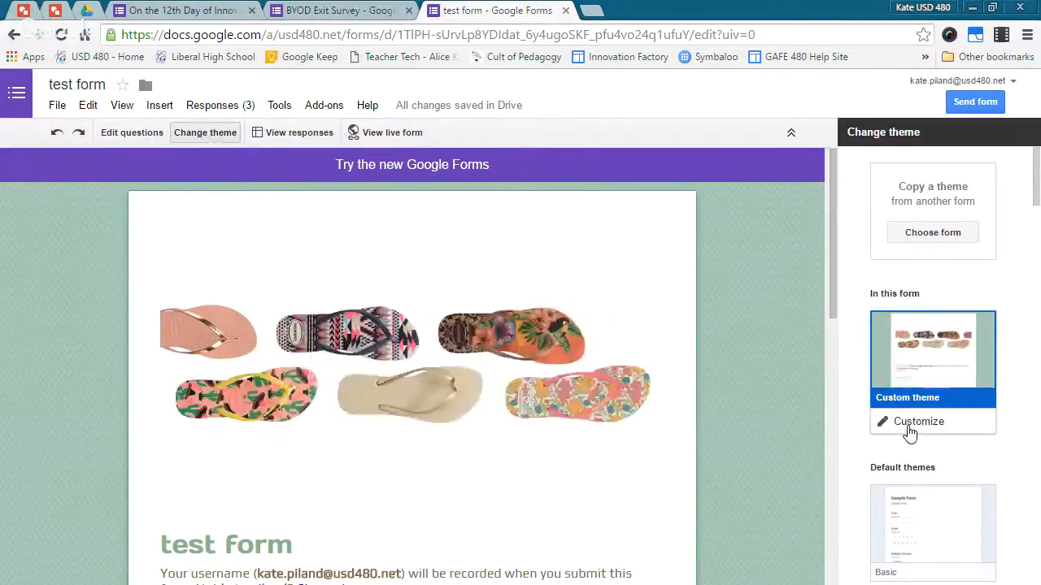
{"action": "scroll", "coordinate": [188, 280], "scroll_direction": "down", "scroll_amount": 3}
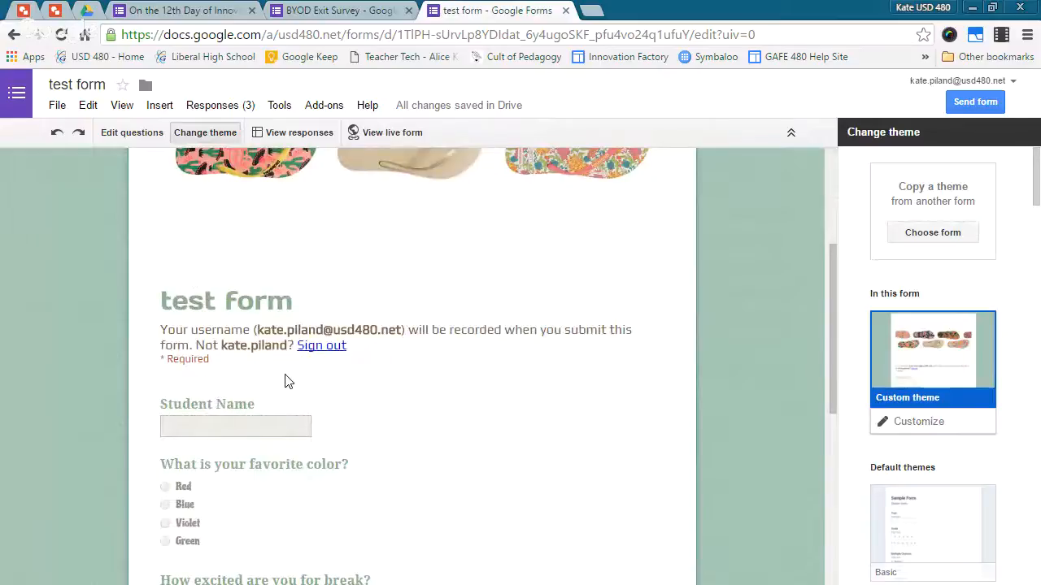
{"action": "scroll", "coordinate": [285, 382], "scroll_direction": "up", "scroll_amount": 3}
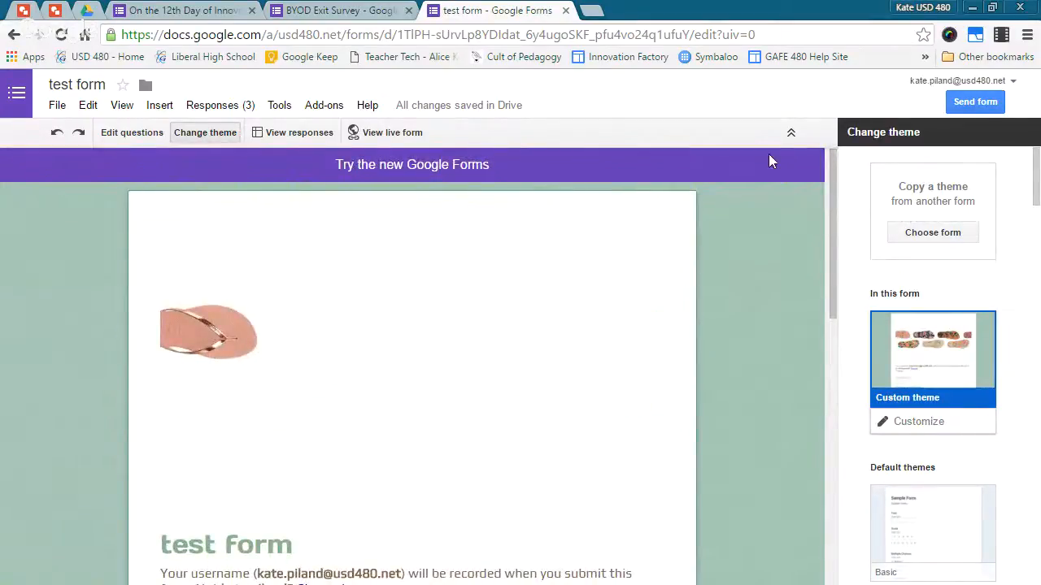
{"action": "left_click", "coordinate": [146, 135]}
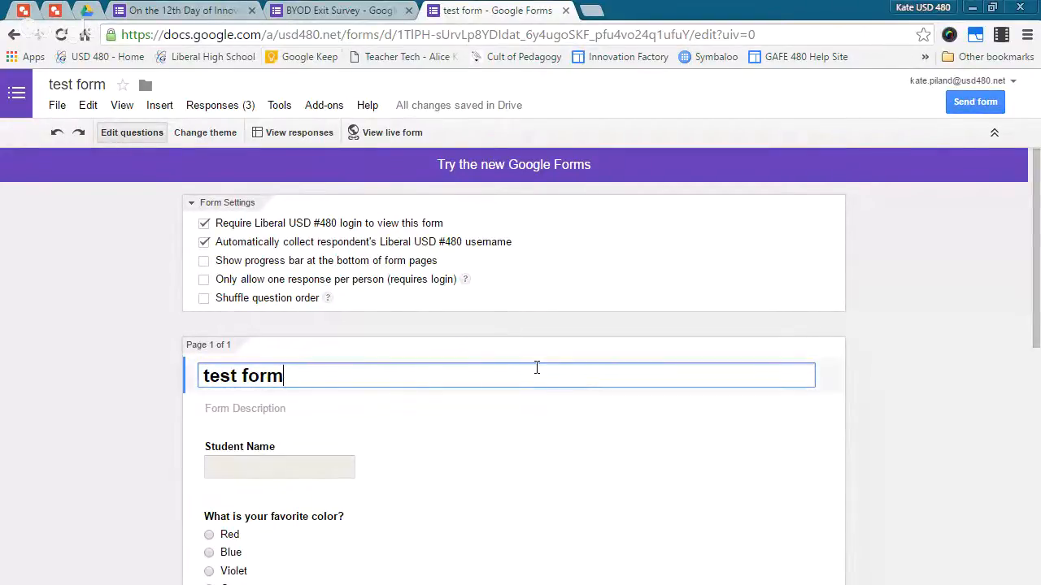
{"action": "scroll", "coordinate": [535, 362], "scroll_direction": "down", "scroll_amount": 3}
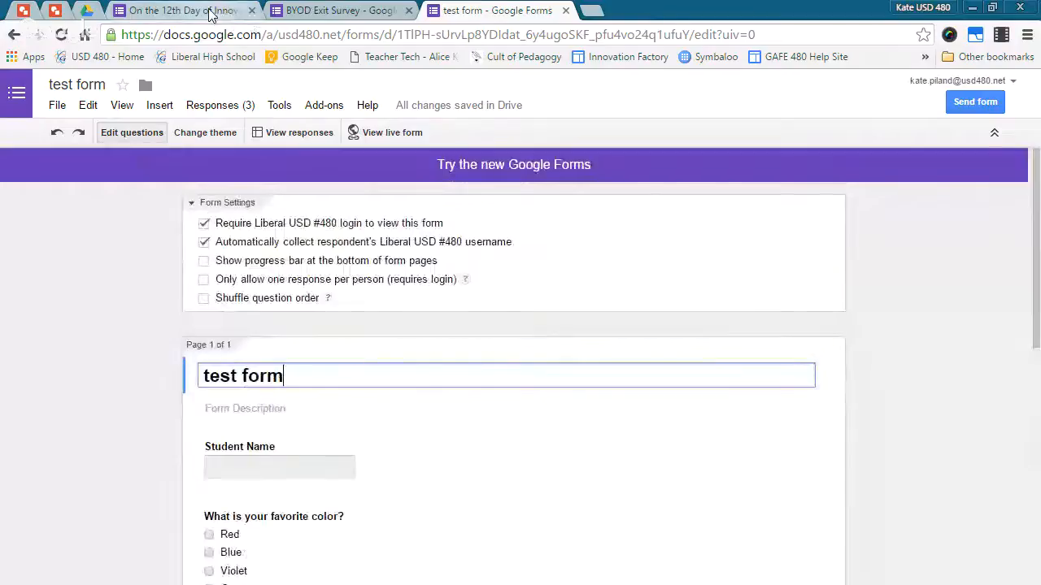
Review the On the 12th Day of Innovation form's questions in the old editor and in its live form.
{"action": "left_click", "coordinate": [210, 14]}
{"action": "scroll", "coordinate": [553, 260], "scroll_direction": "down", "scroll_amount": 2}
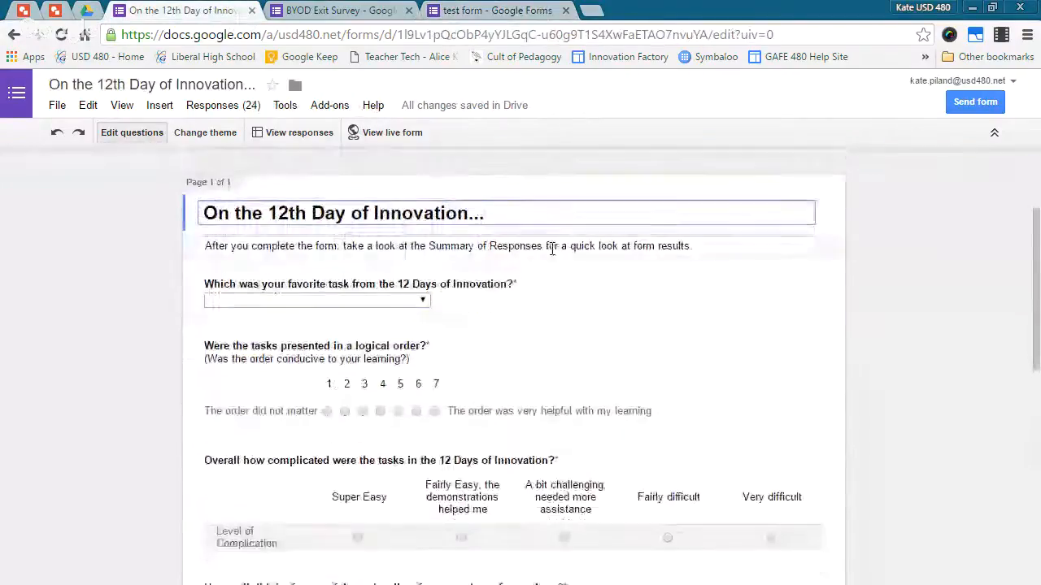
{"action": "scroll", "coordinate": [572, 285], "scroll_direction": "down", "scroll_amount": 2}
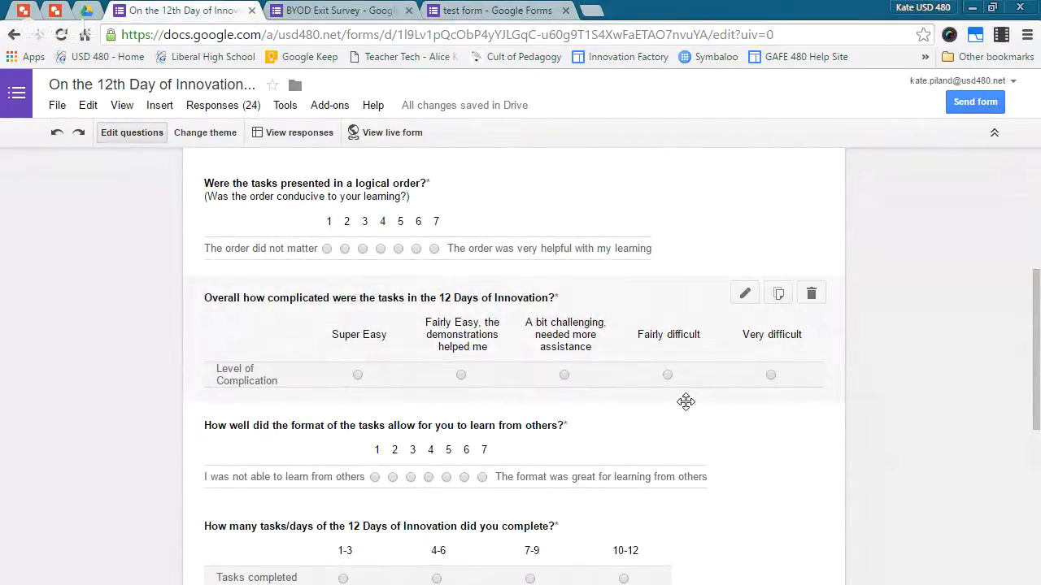
{"action": "scroll", "coordinate": [685, 402], "scroll_direction": "up", "scroll_amount": 5}
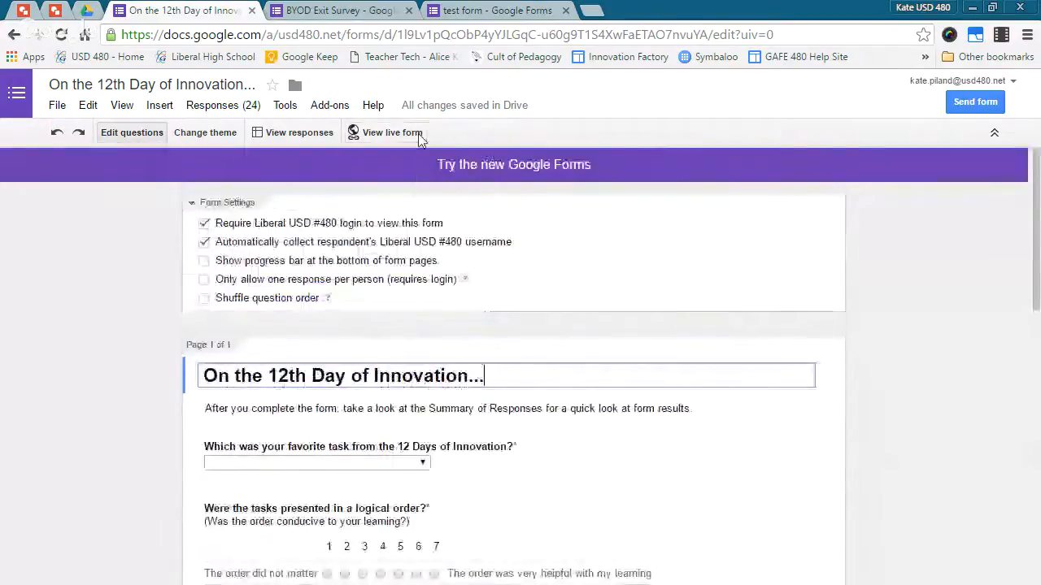
{"action": "left_click", "coordinate": [420, 138]}
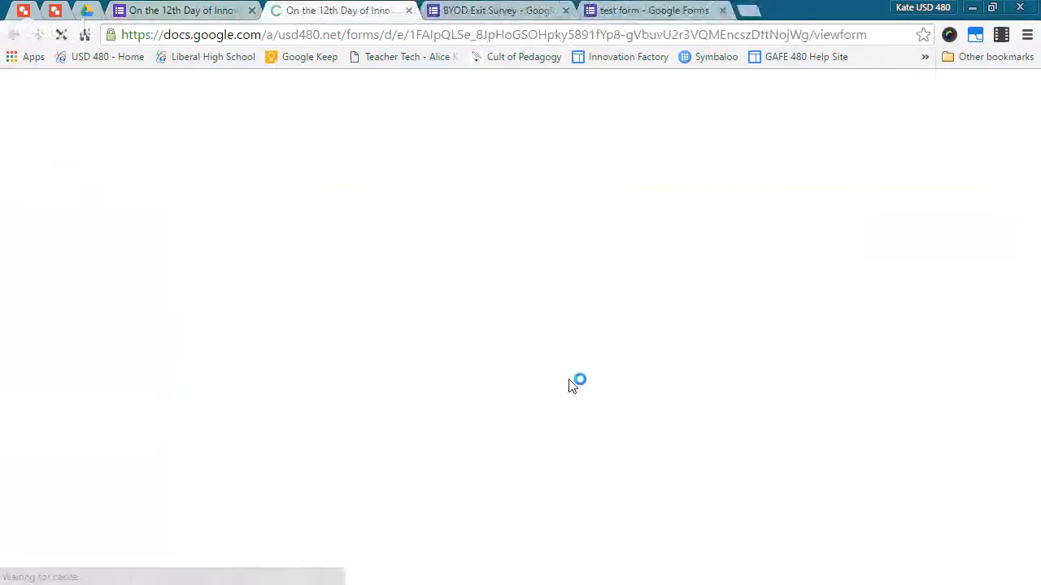
{"action": "scroll", "coordinate": [539, 371], "scroll_direction": "down", "scroll_amount": 5}
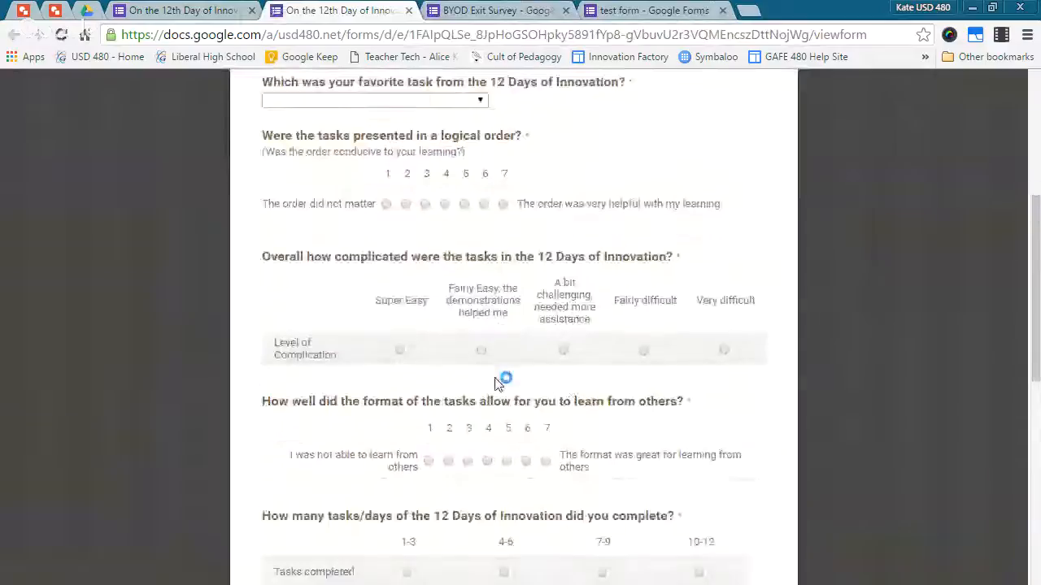
{"action": "scroll", "coordinate": [755, 309], "scroll_direction": "up", "scroll_amount": 5}
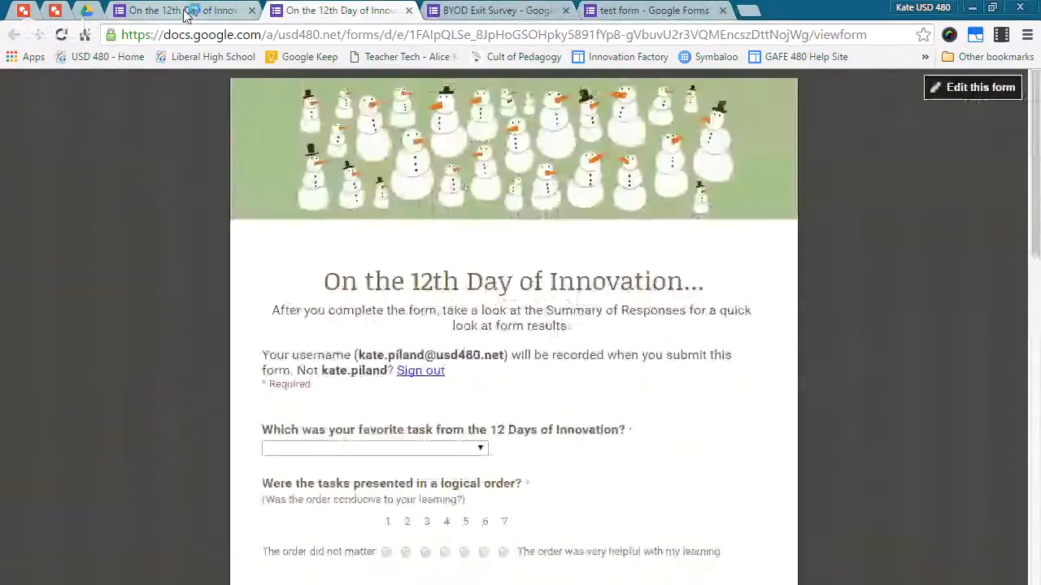
Switch the On the 12th Day of Innovation form to the new Google Forms and preview its questions.
{"action": "left_click", "coordinate": [183, 10]}
{"action": "left_click", "coordinate": [517, 167]}
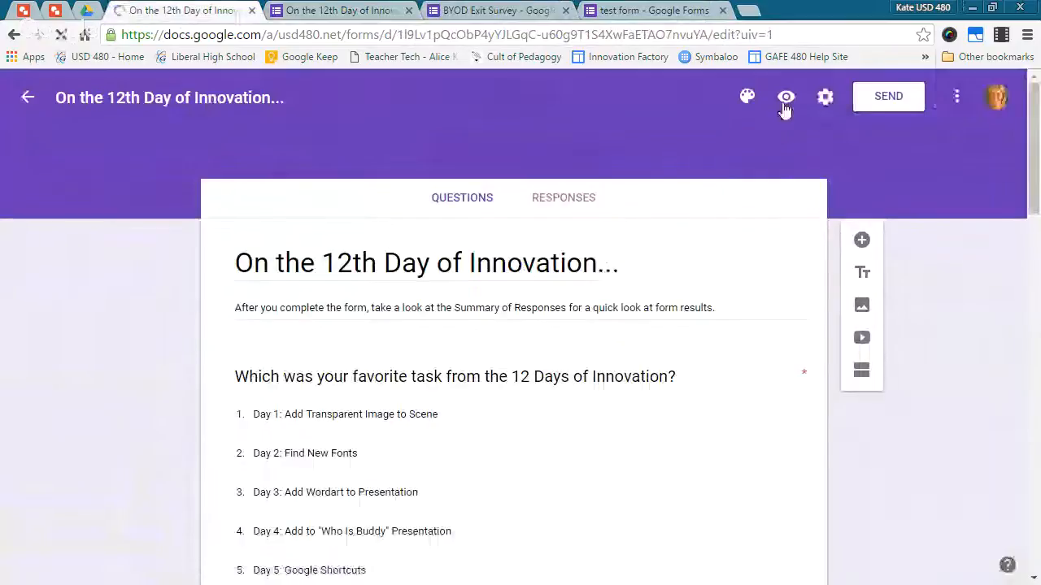
{"action": "left_click", "coordinate": [785, 99]}
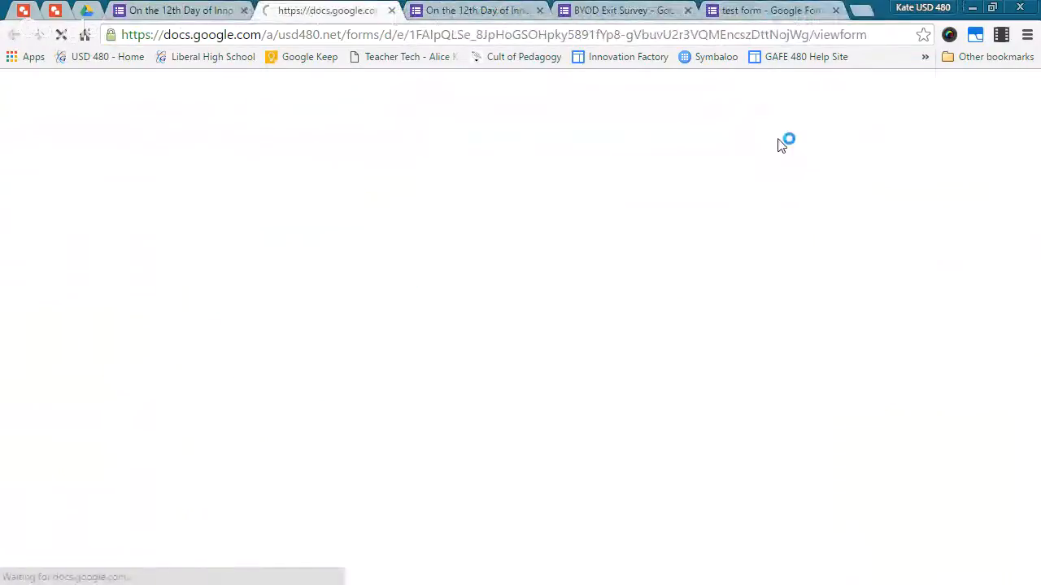
{"action": "scroll", "coordinate": [731, 239], "scroll_direction": "down", "scroll_amount": 6}
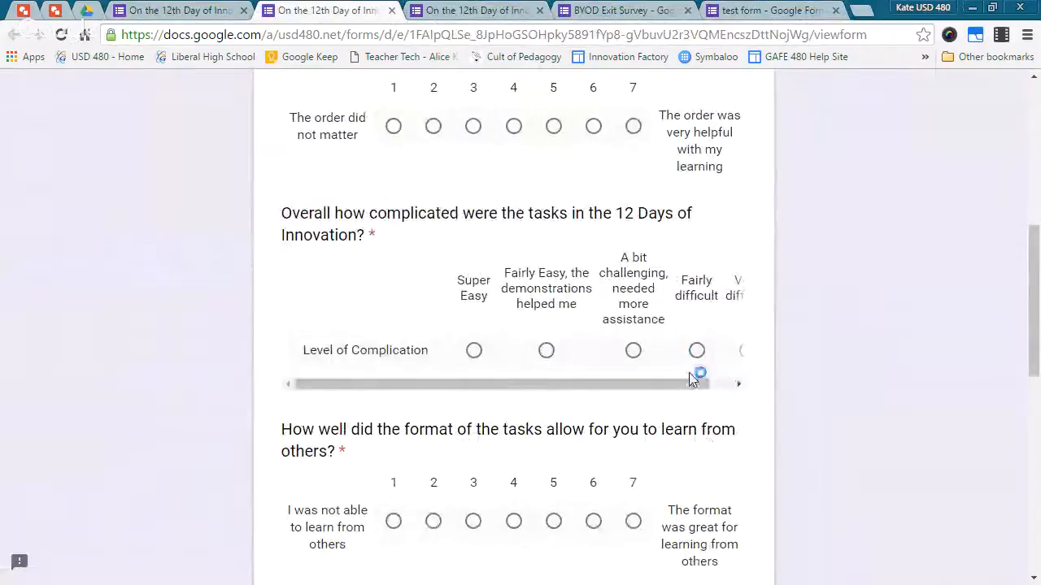
Compare how the task complication grid question displays in the old live form and the new preview.
{"action": "left_click", "coordinate": [461, 13]}
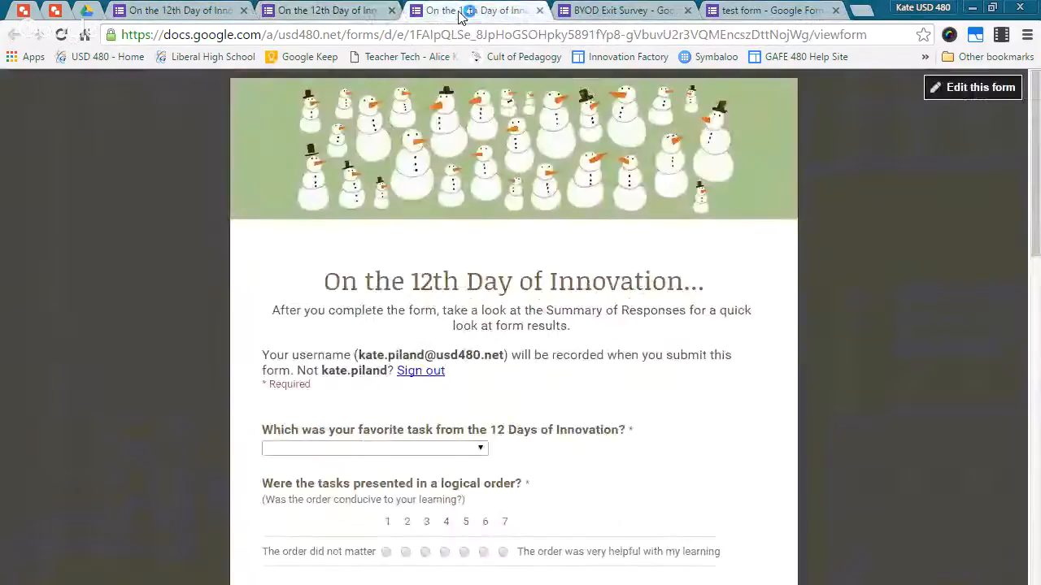
{"action": "scroll", "coordinate": [460, 365], "scroll_direction": "down", "scroll_amount": 3}
{"action": "scroll", "coordinate": [395, 441], "scroll_direction": "down", "scroll_amount": 1}
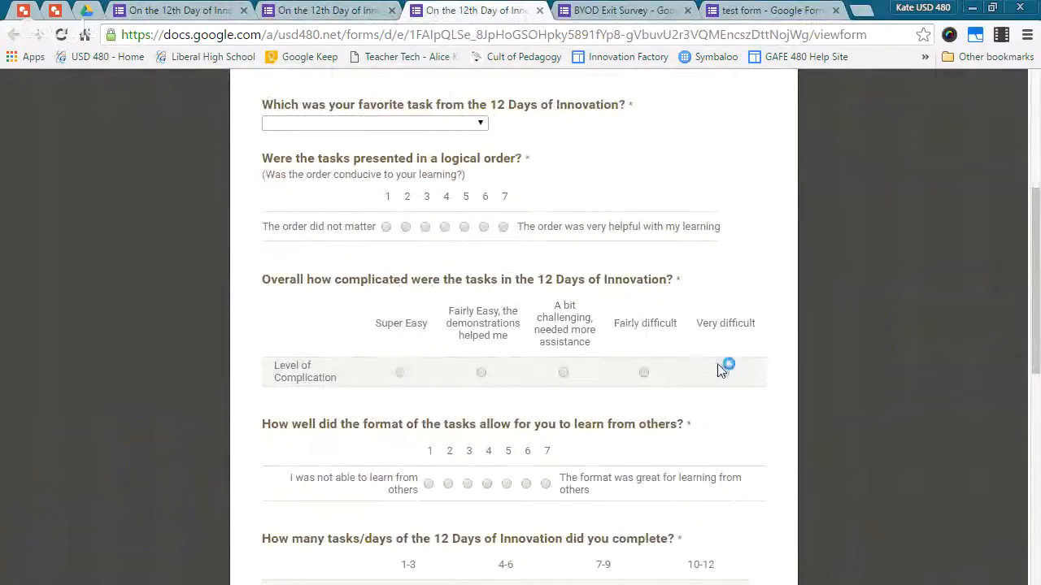
{"action": "left_click", "coordinate": [334, 10]}
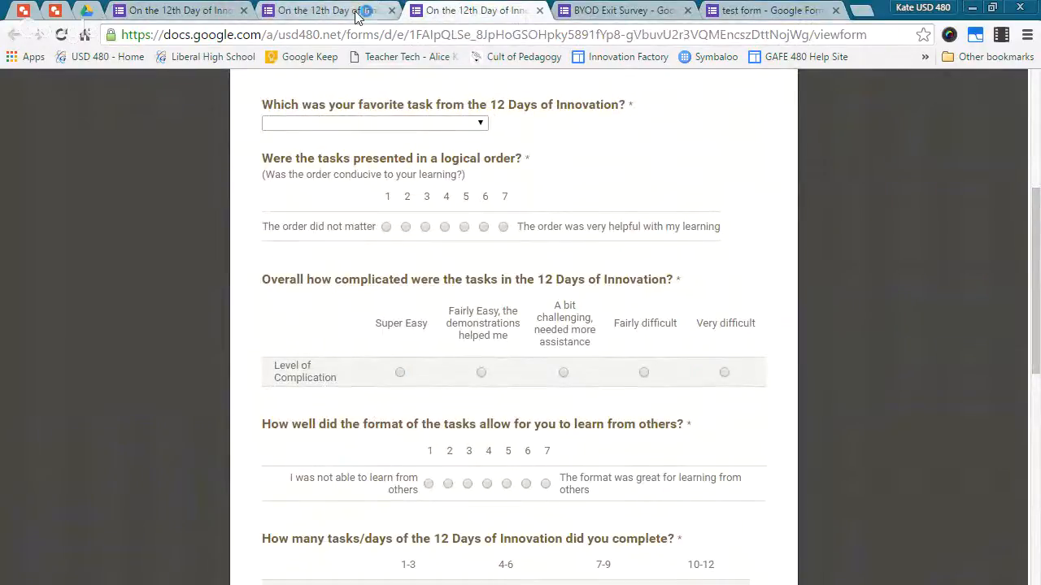
{"action": "left_click_drag", "start_coordinate": [584, 389], "coordinate": [532, 382]}
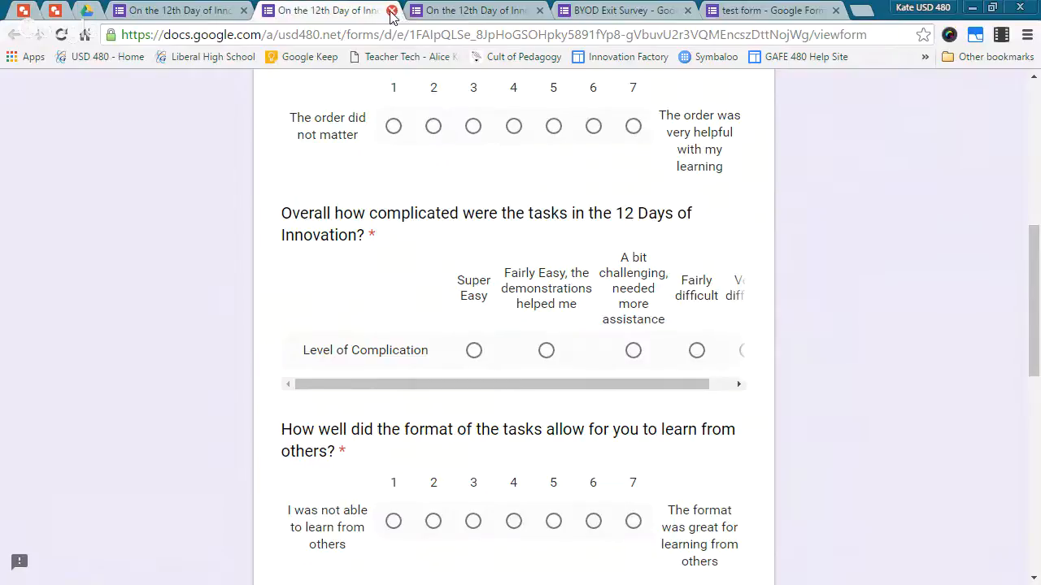
Close the On the 12th Day of Innovation editor and both of its live form views.
{"action": "left_click", "coordinate": [391, 10]}
{"action": "left_click", "coordinate": [242, 11]}
{"action": "left_click", "coordinate": [242, 11]}
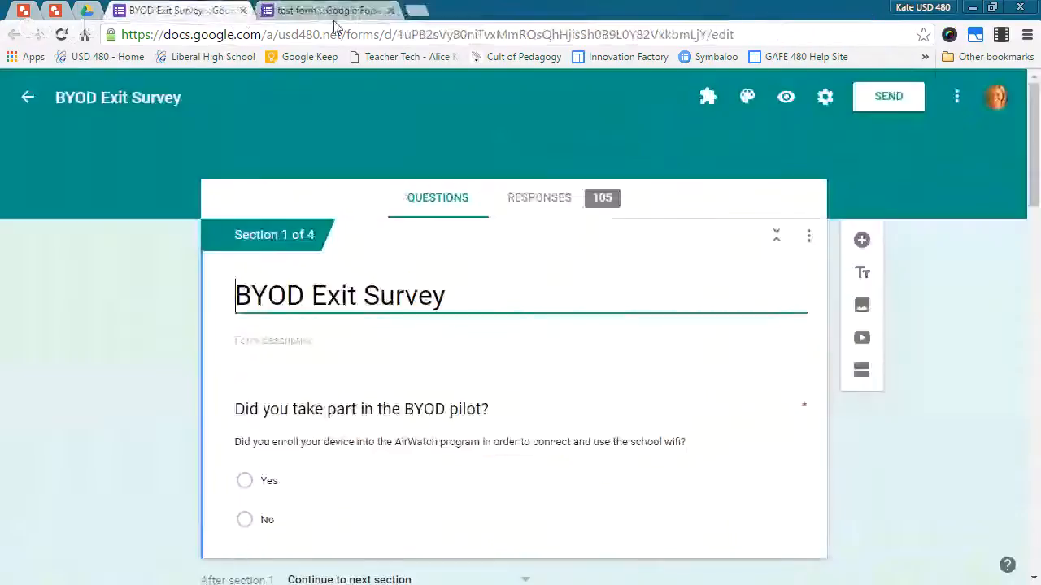
Switch the test form from the old editor to the new Google Forms.
{"action": "left_click", "coordinate": [337, 11]}
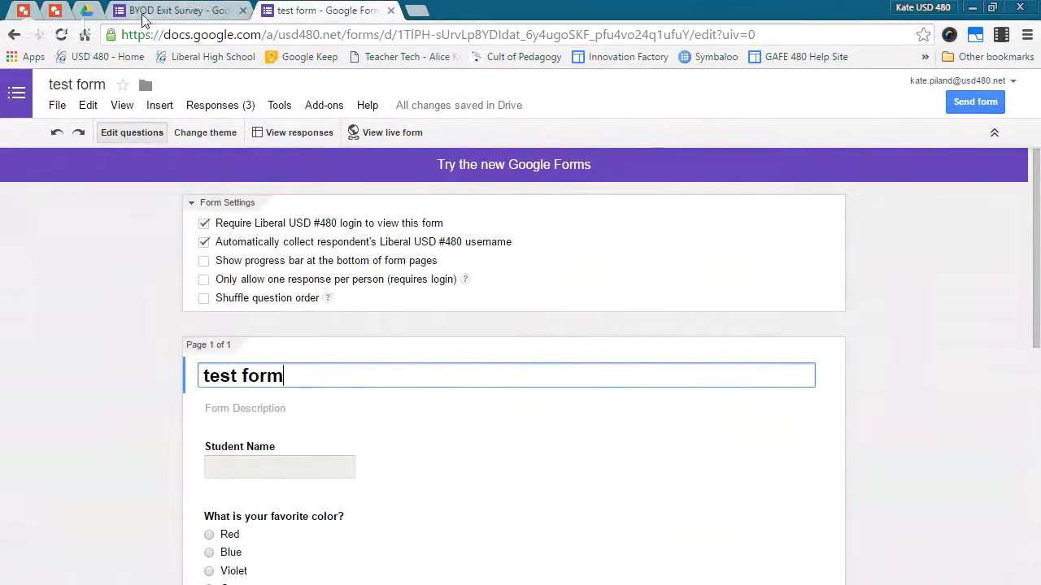
{"action": "left_click", "coordinate": [87, 12]}
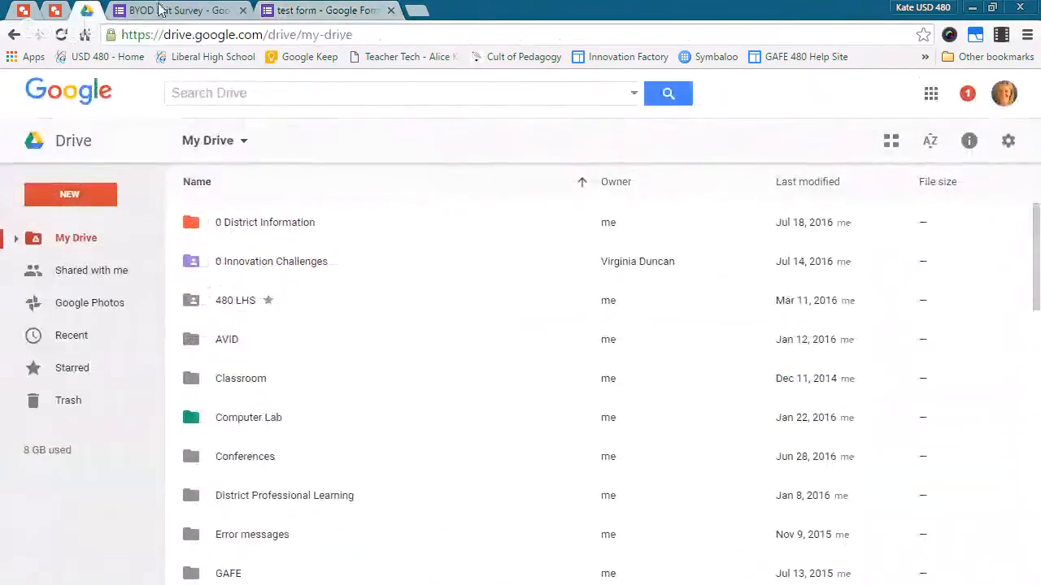
{"action": "left_click", "coordinate": [325, 11]}
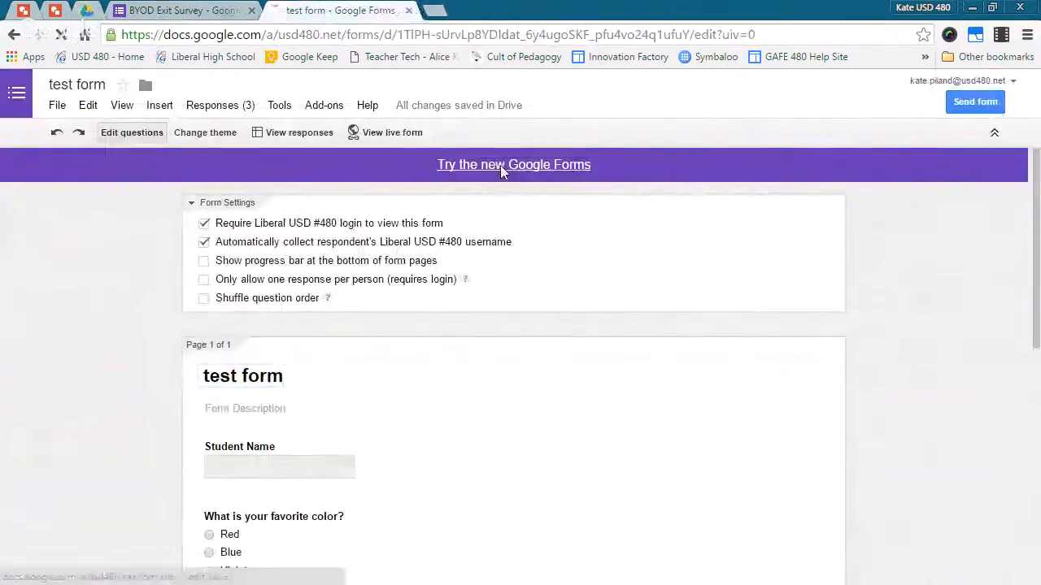
{"action": "left_click", "coordinate": [500, 165]}
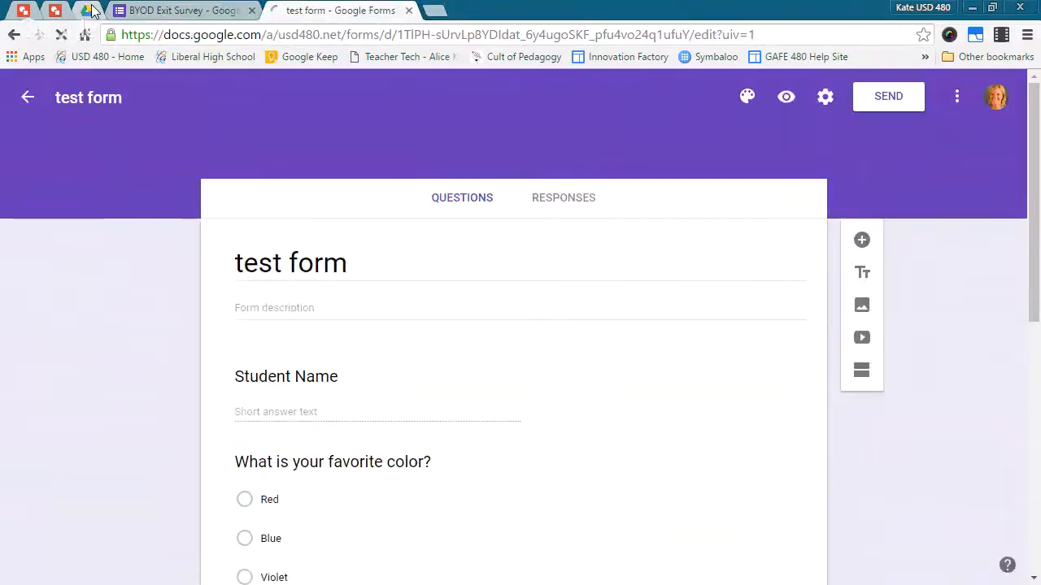
Create a new blank Google Form from My Drive.
{"action": "left_click", "coordinate": [87, 11]}
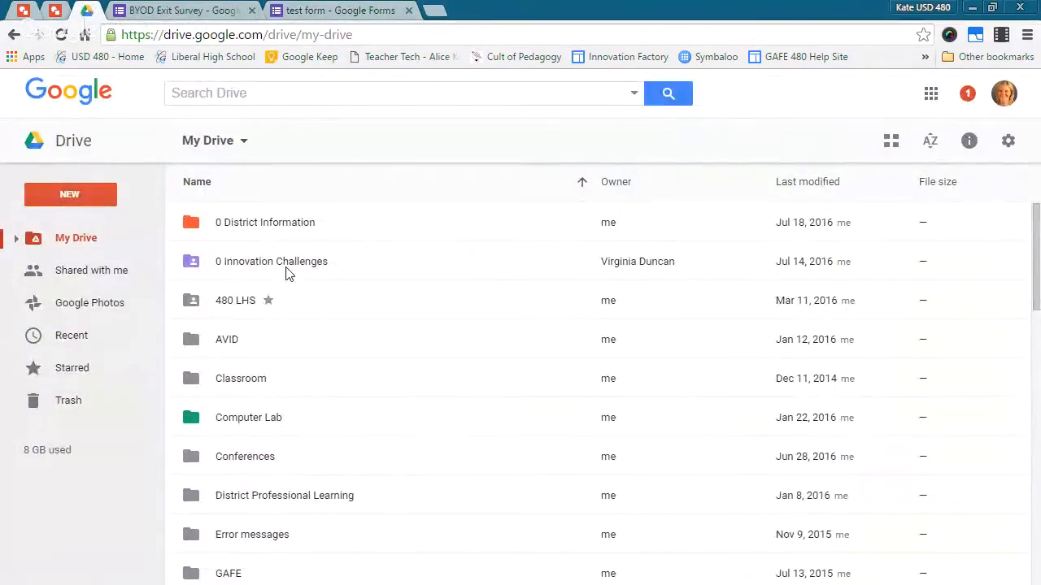
{"action": "left_click", "coordinate": [63, 201]}
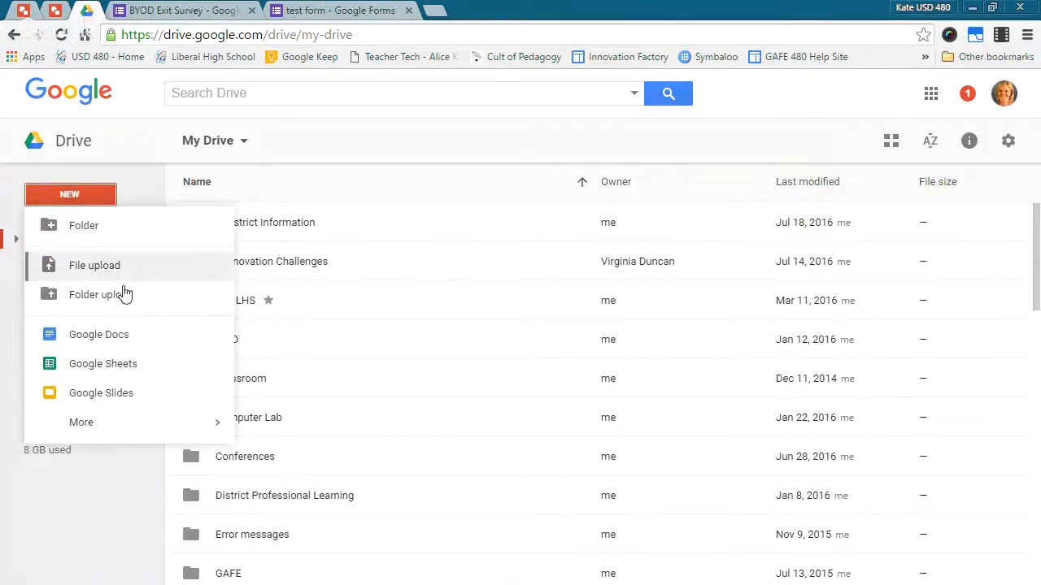
{"action": "mouse_move", "coordinate": [139, 424]}
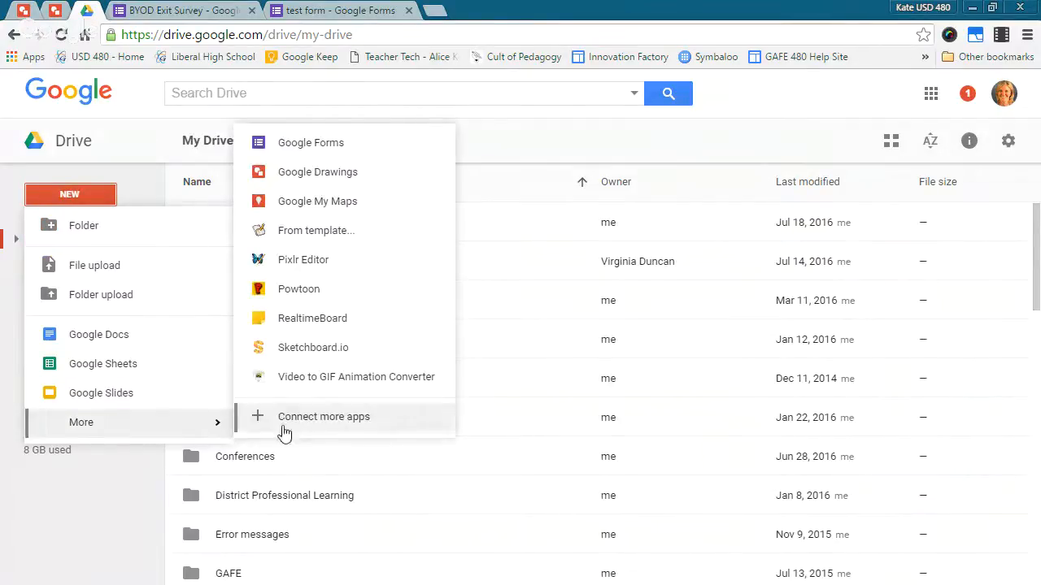
{"action": "left_click", "coordinate": [323, 148]}
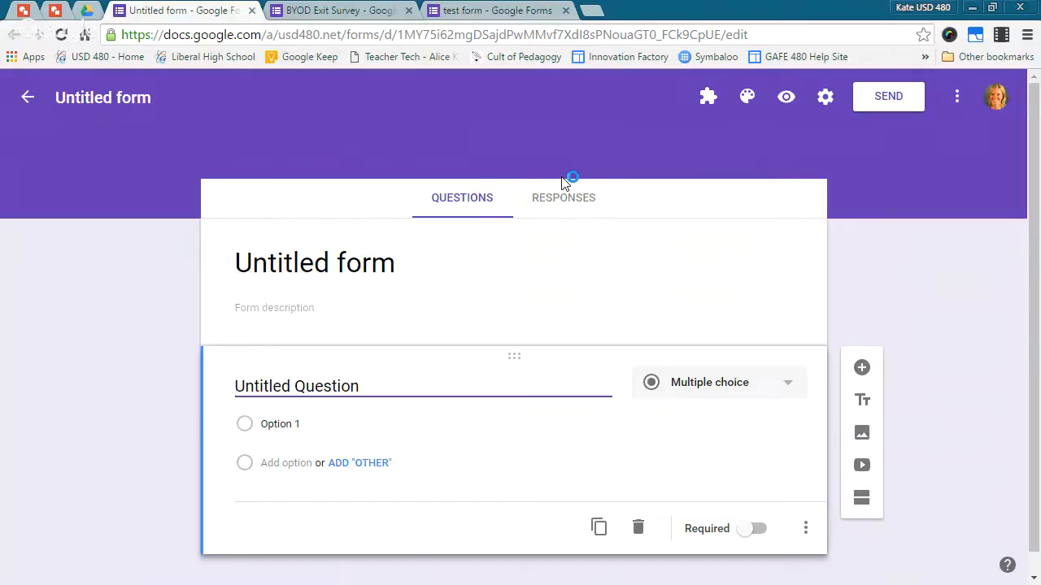
Title the untitled form TITLE DELETE and apply the same name to the form's file.
{"action": "left_click", "coordinate": [400, 269]}
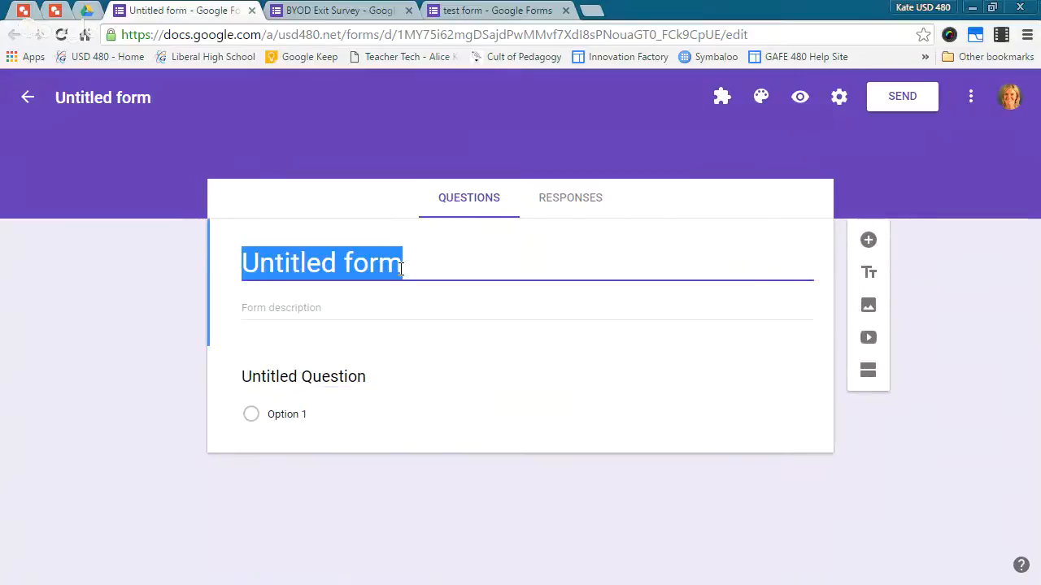
{"action": "type", "text": "TITLE DE"}
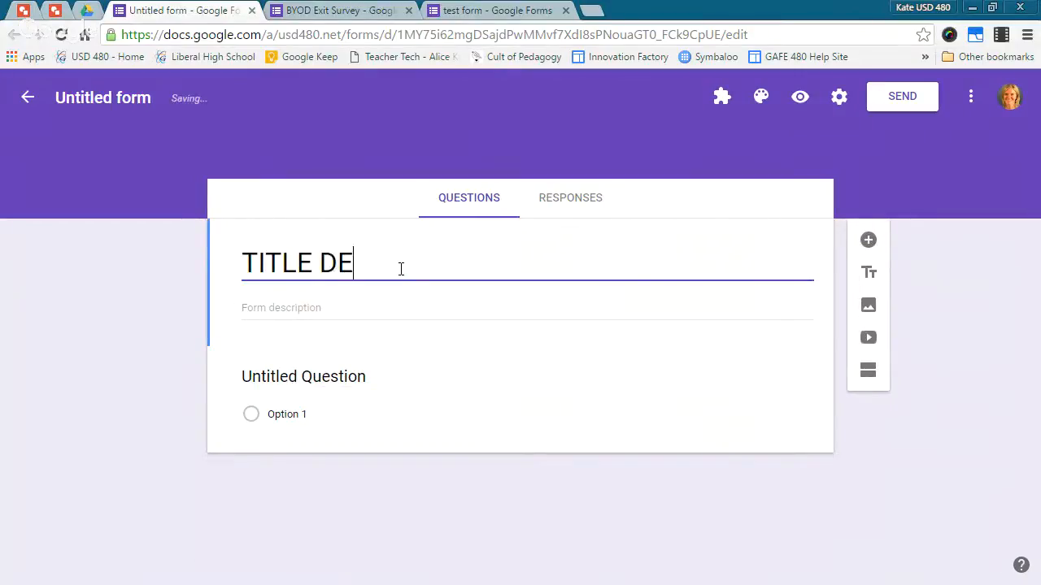
{"action": "type", "text": "LETE"}
{"action": "left_click", "coordinate": [148, 332]}
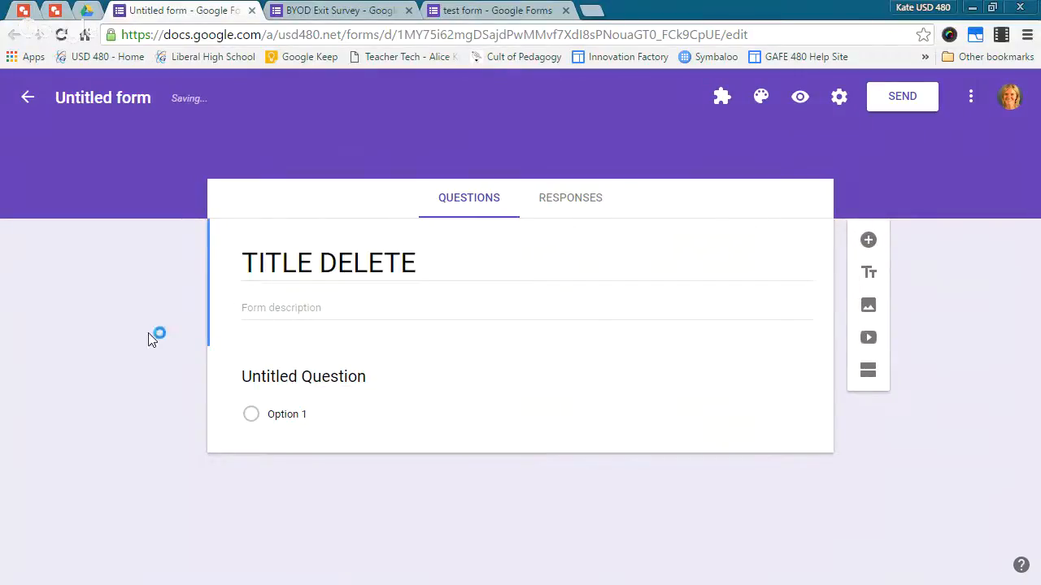
{"action": "left_click", "coordinate": [134, 98]}
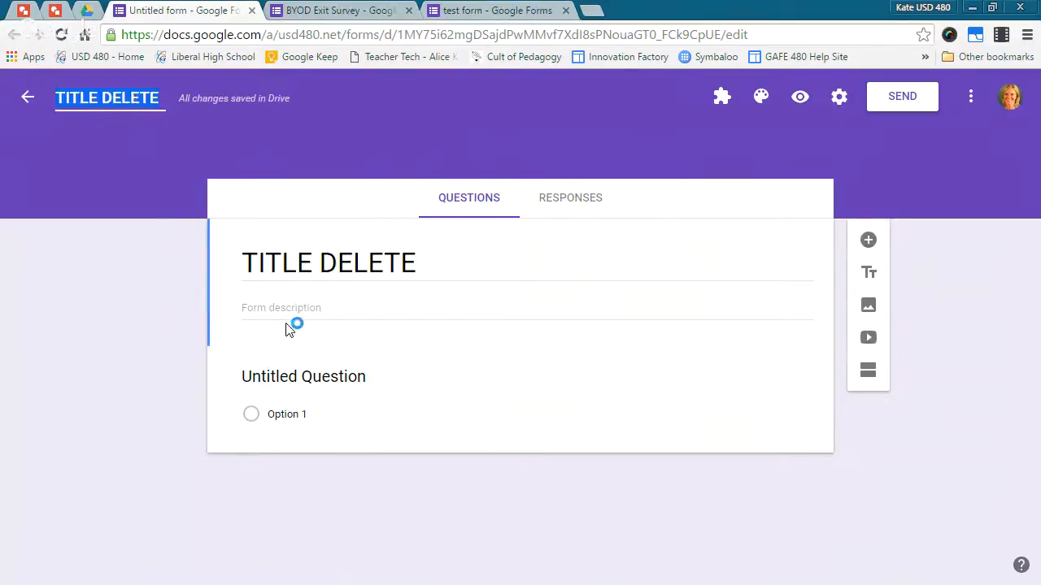
{"action": "left_click", "coordinate": [301, 336]}
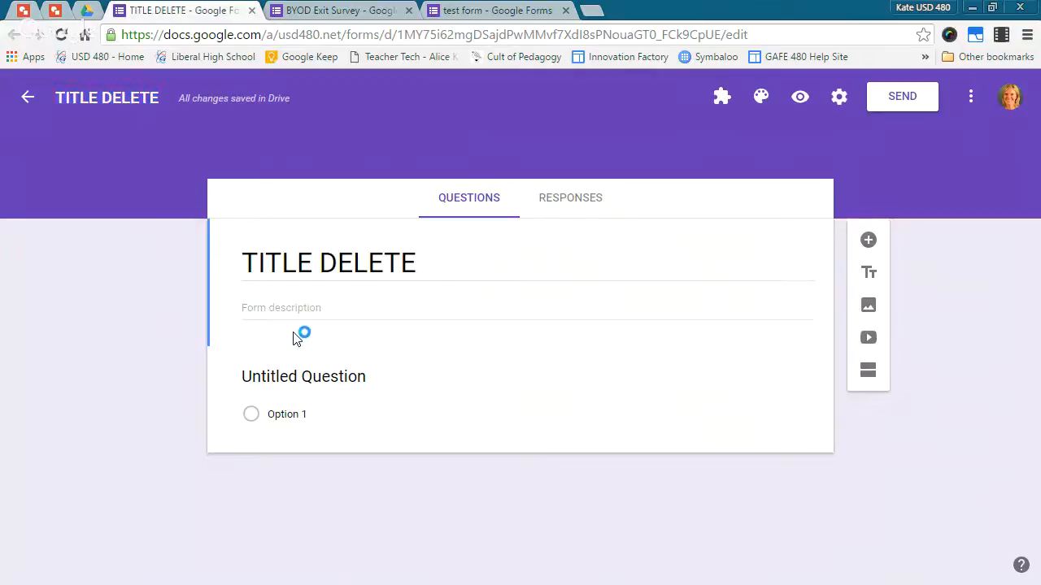
{"action": "left_click", "coordinate": [309, 309]}
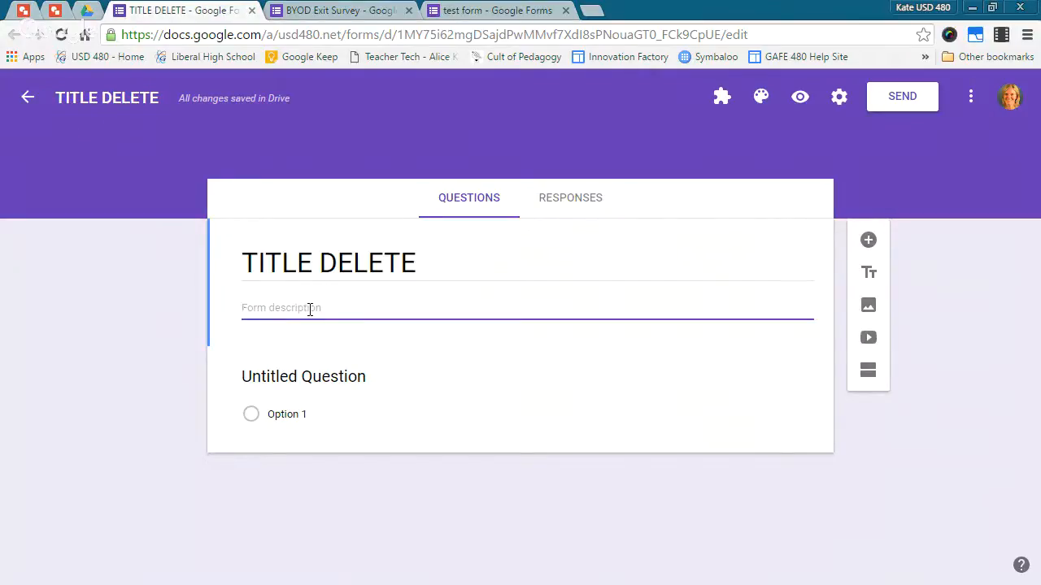
{"action": "left_click", "coordinate": [331, 374]}
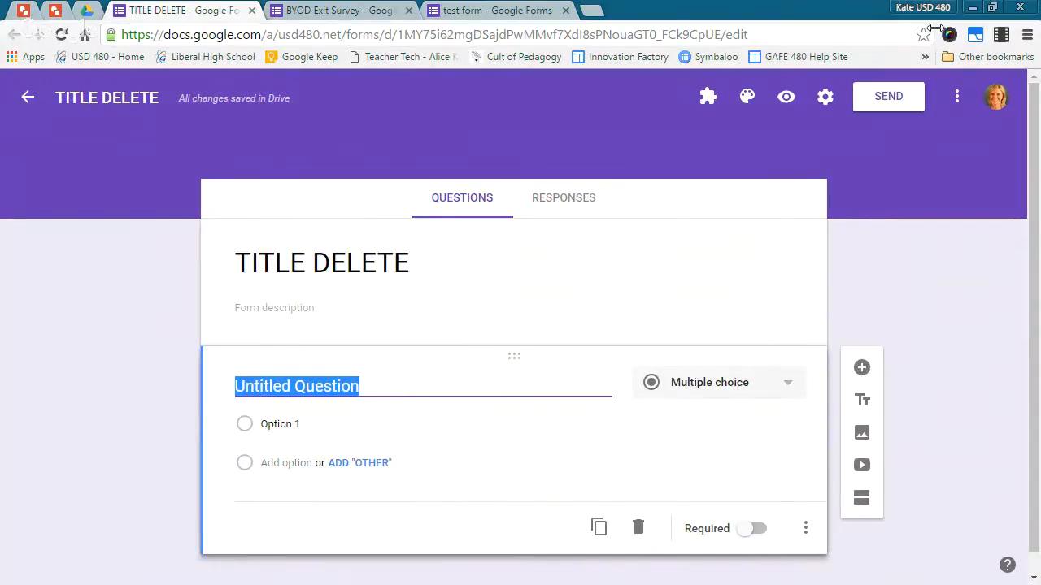
Review the form's collaborator sharing settings, reached through its send options, and close them.
{"action": "left_click", "coordinate": [898, 103]}
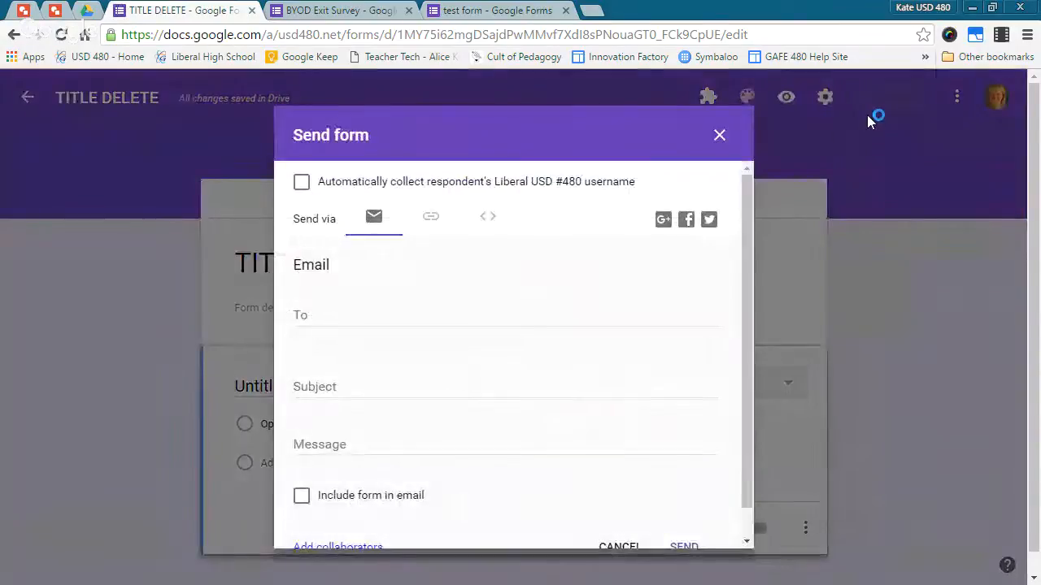
{"action": "scroll", "coordinate": [471, 422], "scroll_direction": "down", "scroll_amount": 1}
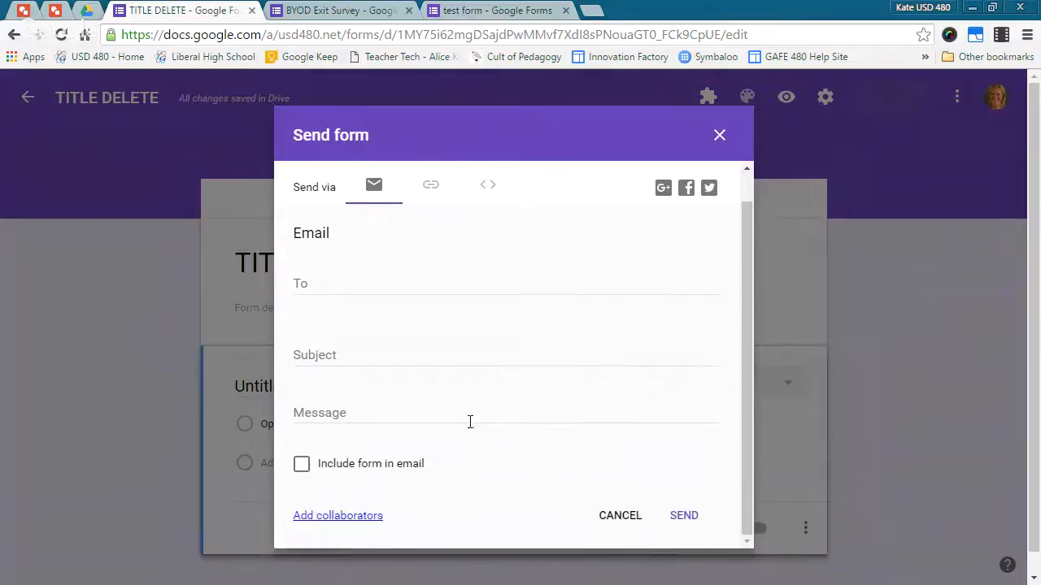
{"action": "left_click", "coordinate": [365, 517]}
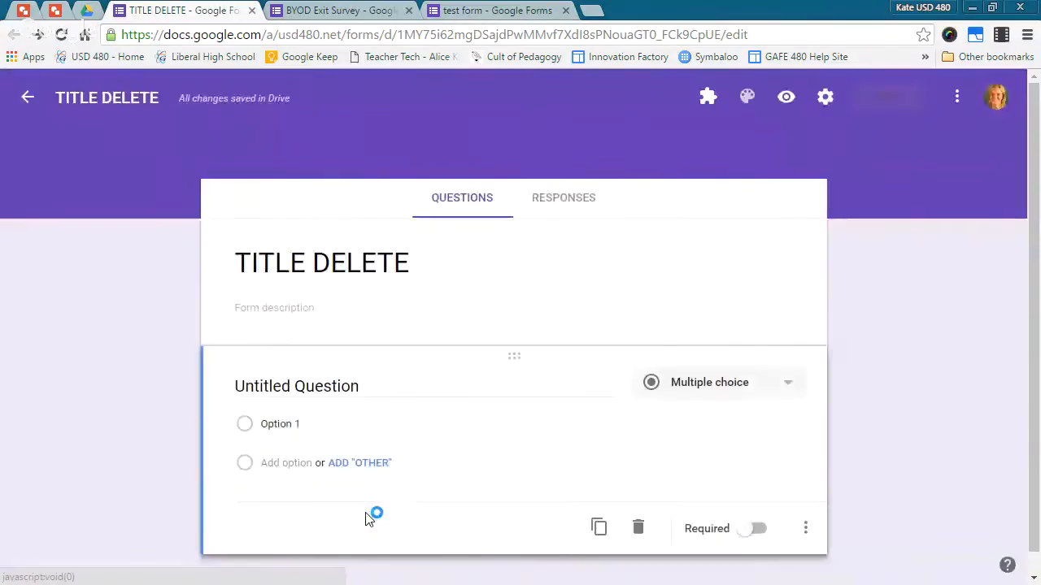
{"action": "scroll", "coordinate": [381, 504], "scroll_direction": "down", "scroll_amount": 1}
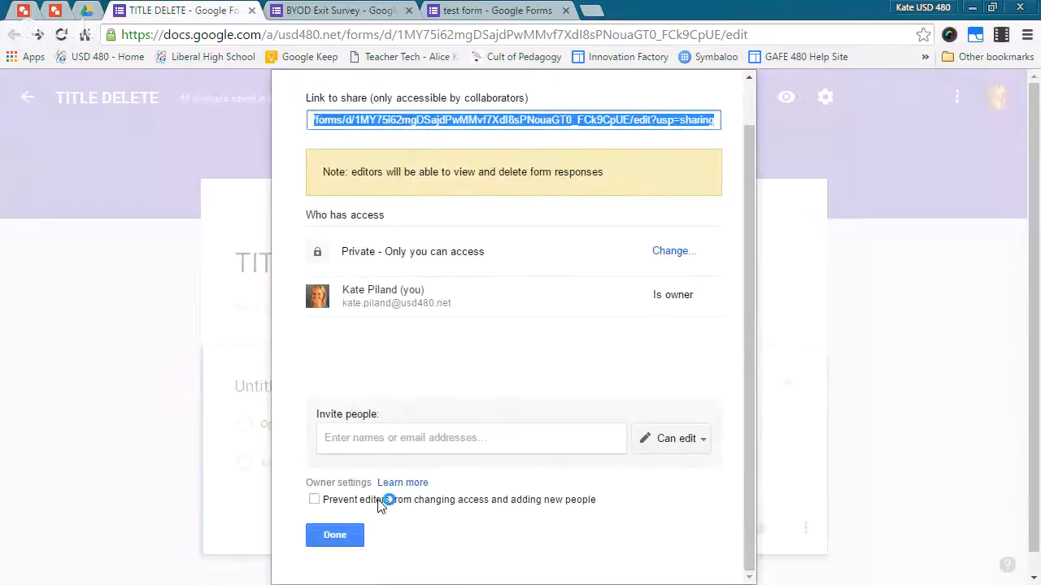
{"action": "scroll", "coordinate": [381, 504], "scroll_direction": "down", "scroll_amount": 1}
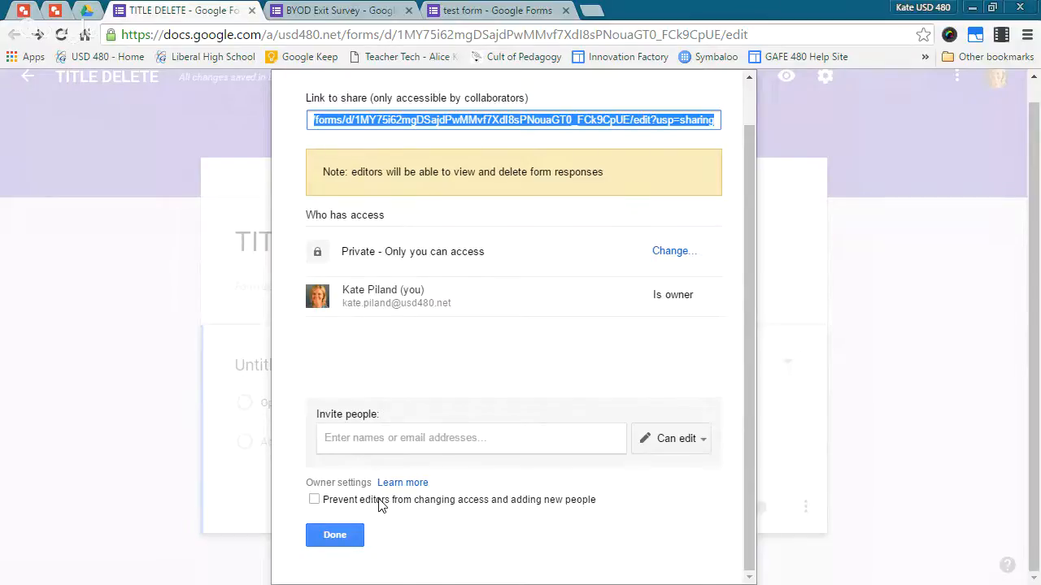
{"action": "left_click", "coordinate": [335, 536]}
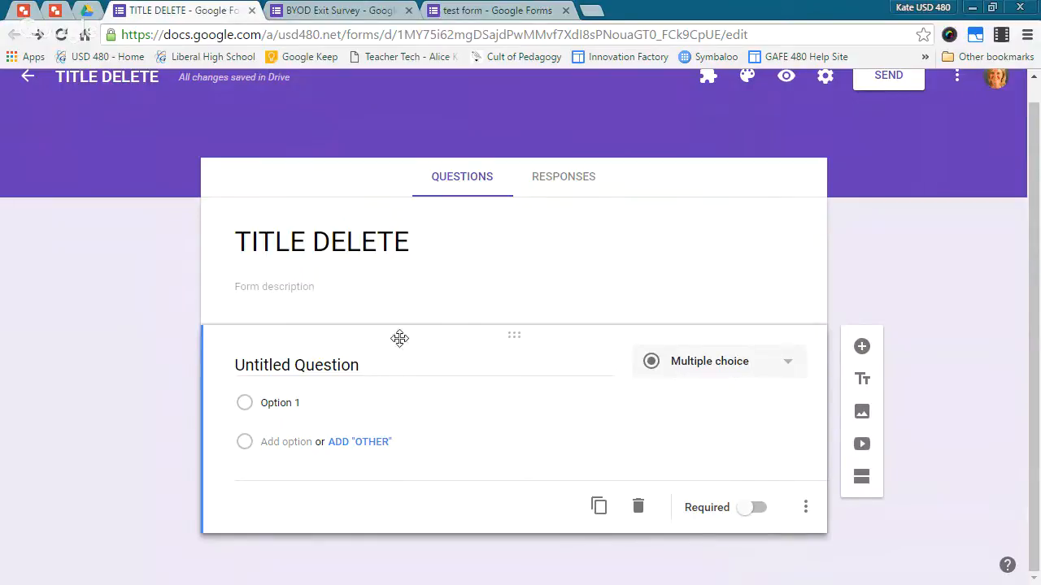
Add a second multiple choice question to the form and rename the first question QUestion 1.
{"action": "left_click", "coordinate": [862, 348]}
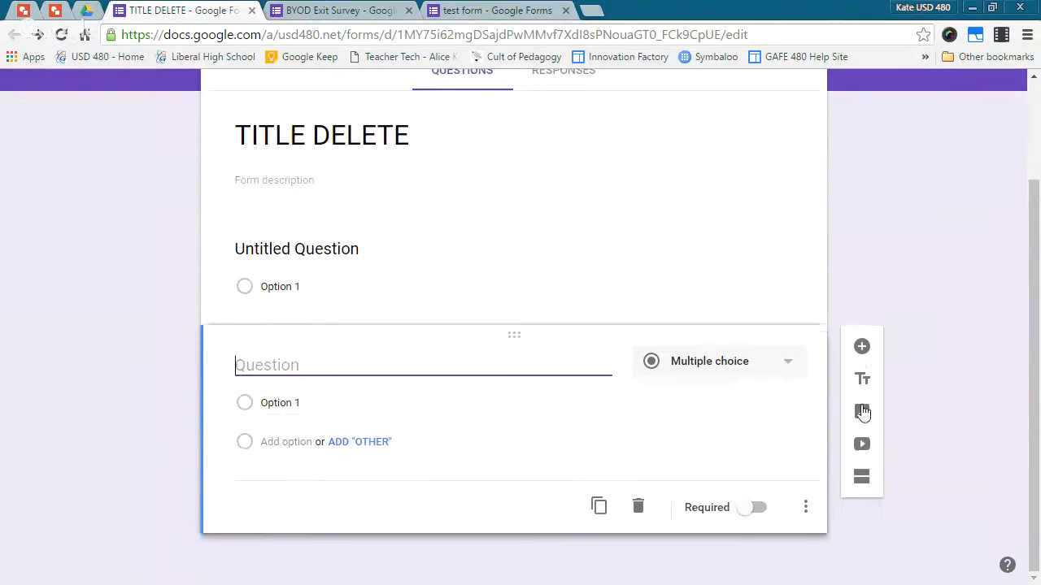
{"action": "left_click", "coordinate": [336, 257]}
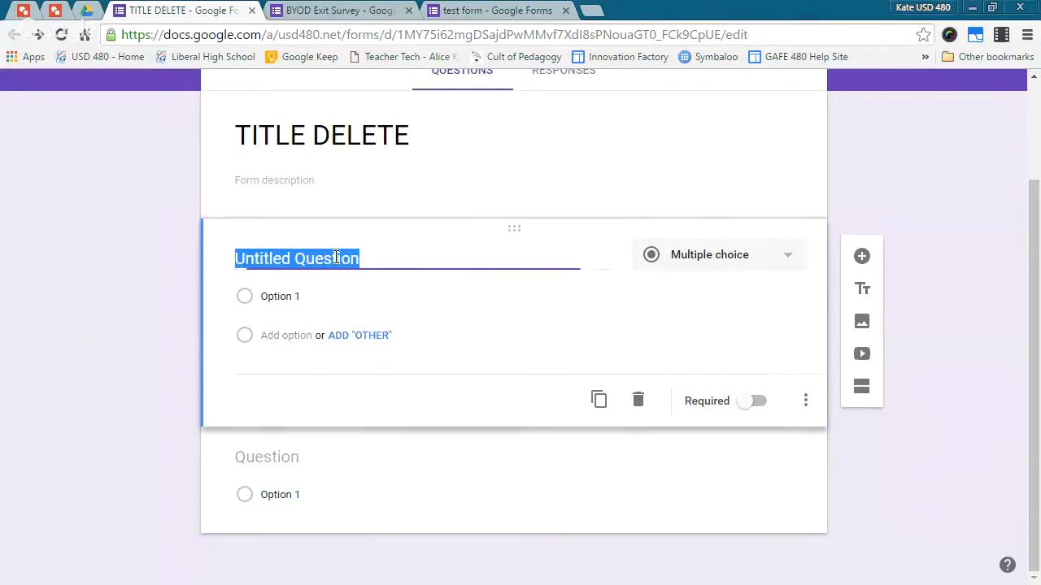
{"action": "type", "text": "QUestion 1"}
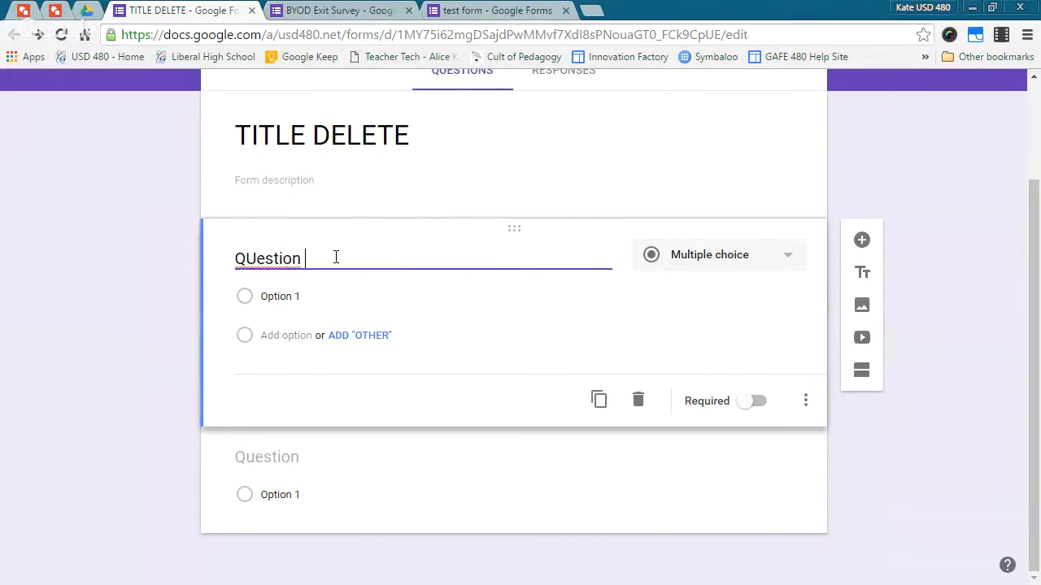
Give QUestion 1 the answer options 1, 1 and 4, plus an Other option.
{"action": "left_click", "coordinate": [296, 296]}
{"action": "type", "text": "1"}
{"action": "key", "text": "Tab"}
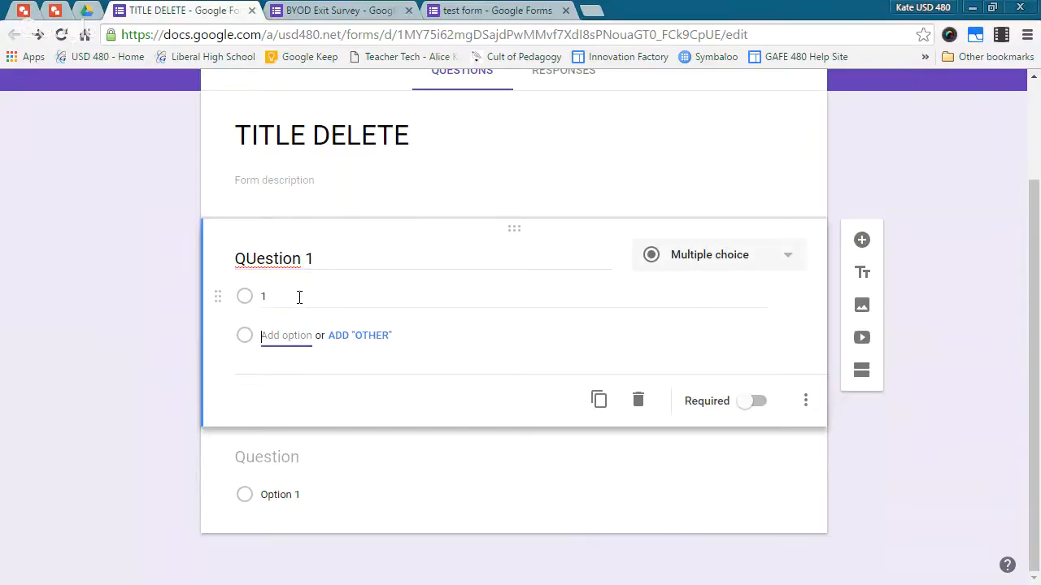
{"action": "type", "text": "1"}
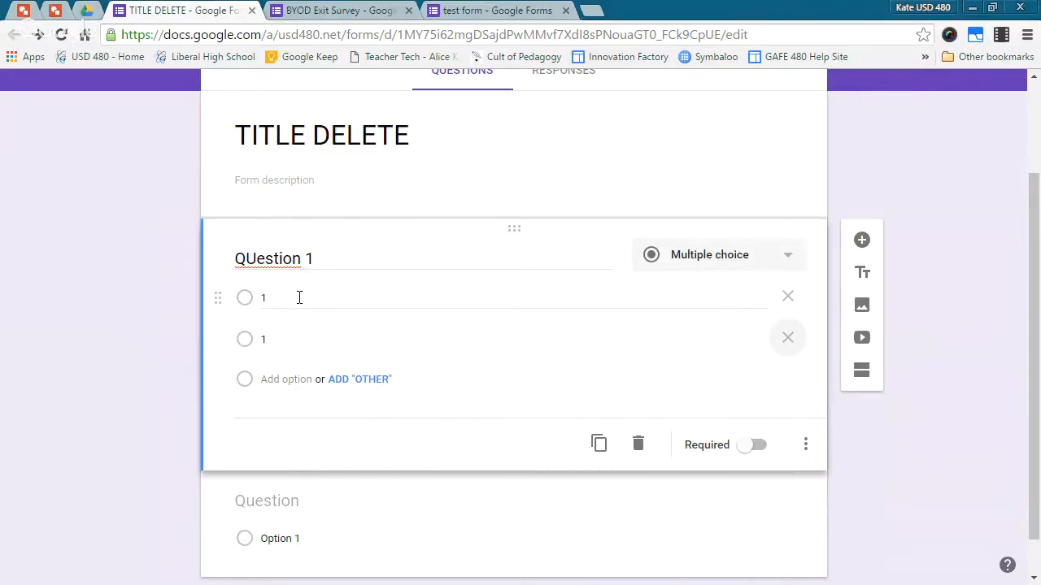
{"action": "left_click", "coordinate": [289, 380]}
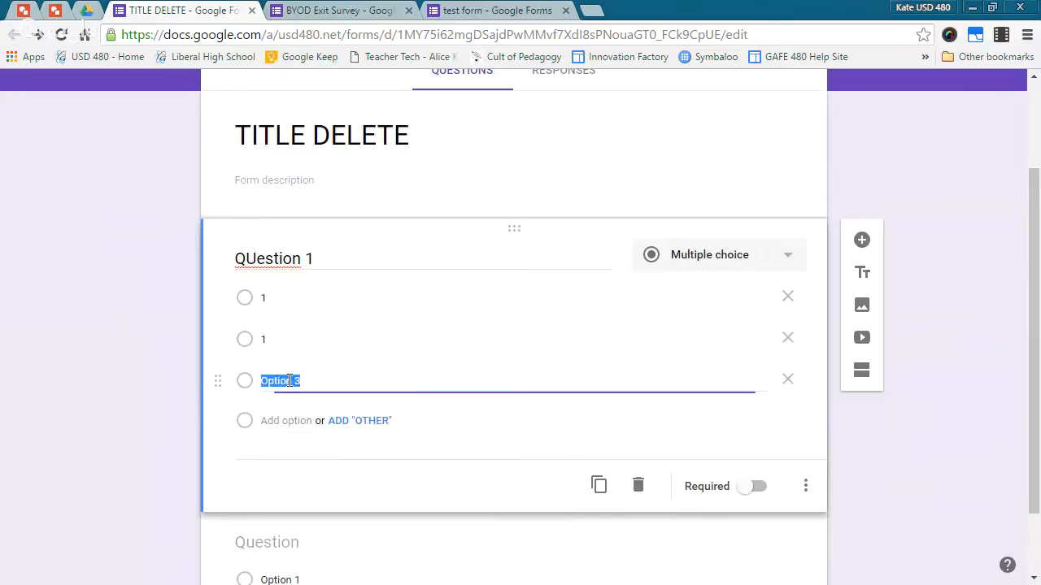
{"action": "type", "text": "4"}
{"action": "left_click", "coordinate": [359, 422]}
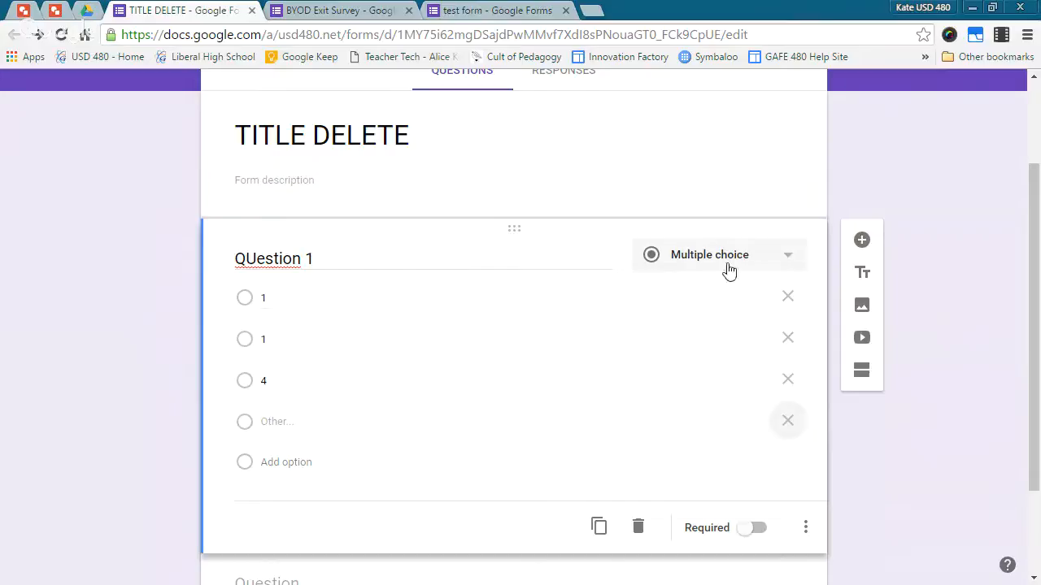
Try the Checkboxes type on QUestion 1 and return it to Multiple choice.
{"action": "left_click", "coordinate": [768, 257]}
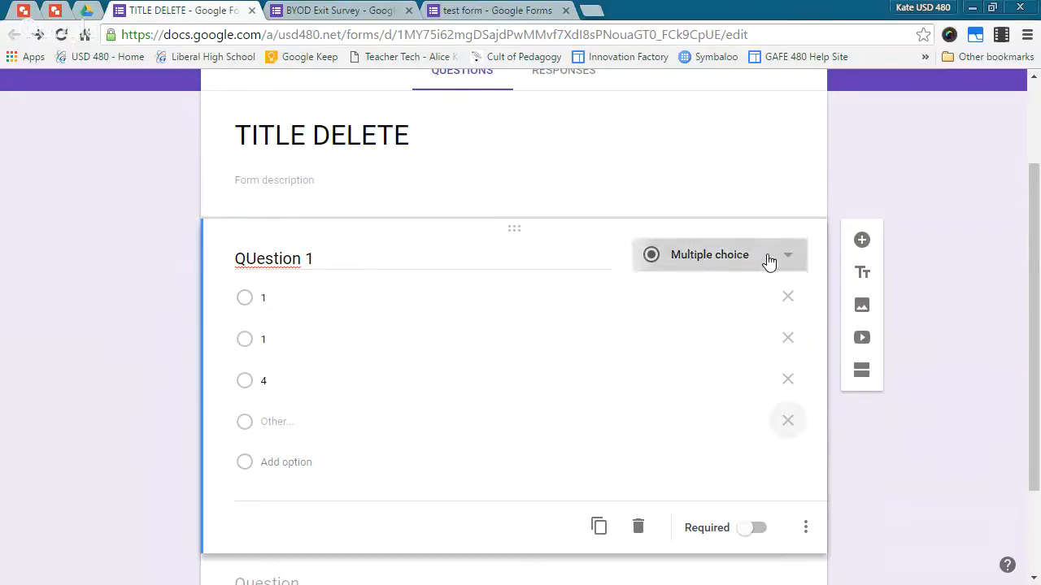
{"action": "left_click", "coordinate": [729, 299]}
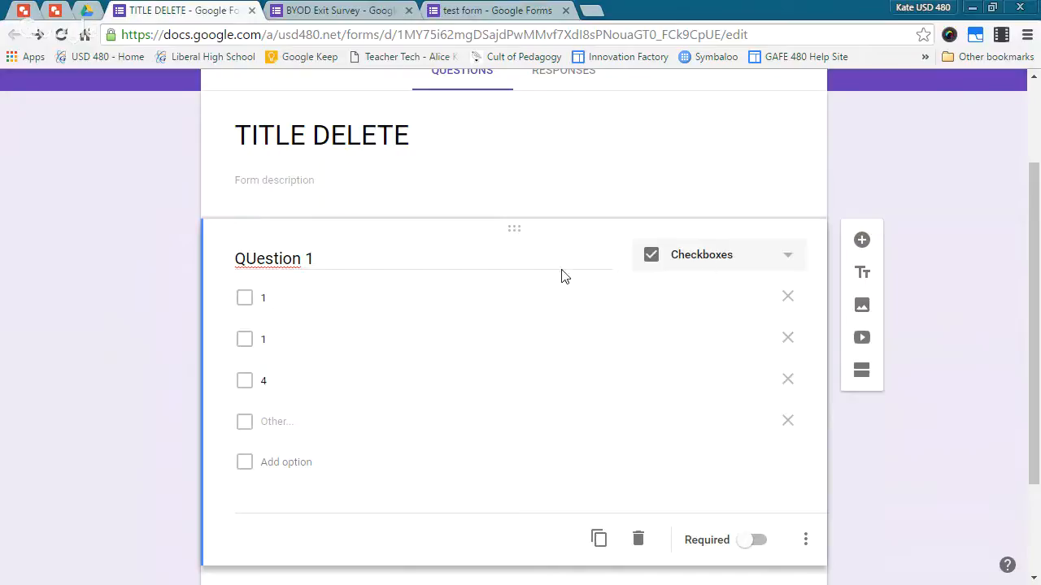
{"action": "left_click", "coordinate": [681, 260]}
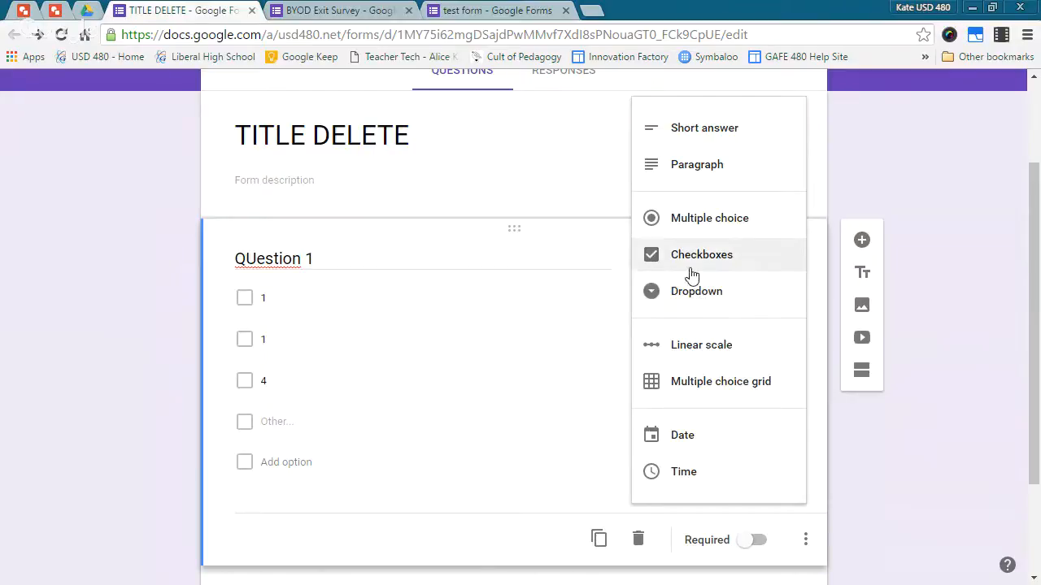
{"action": "left_click", "coordinate": [690, 220]}
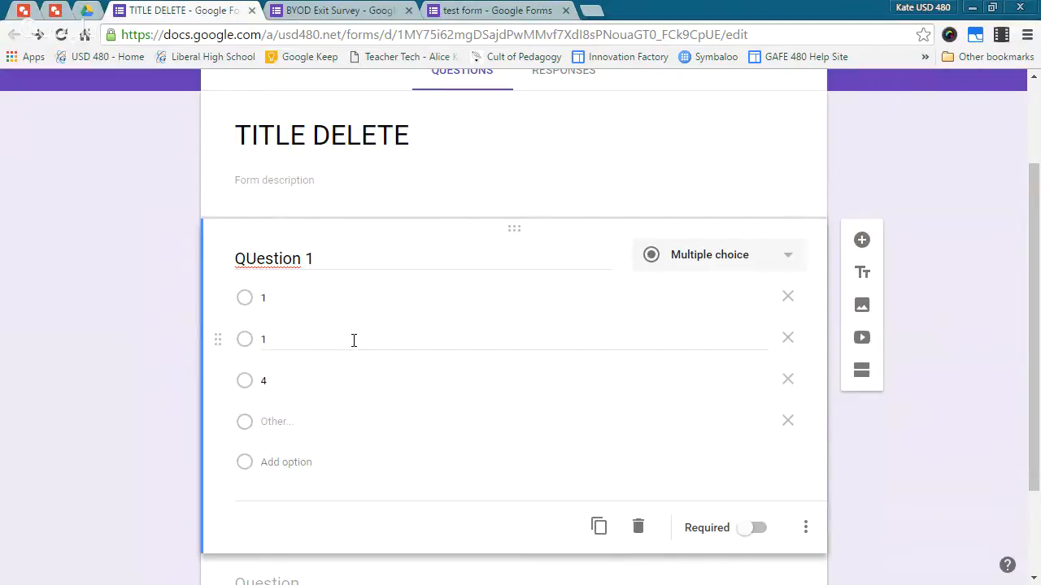
Try the Checkboxes type on QUestion 1, set its type to Dropdown, and select the untitled question below it.
{"action": "left_click", "coordinate": [711, 262]}
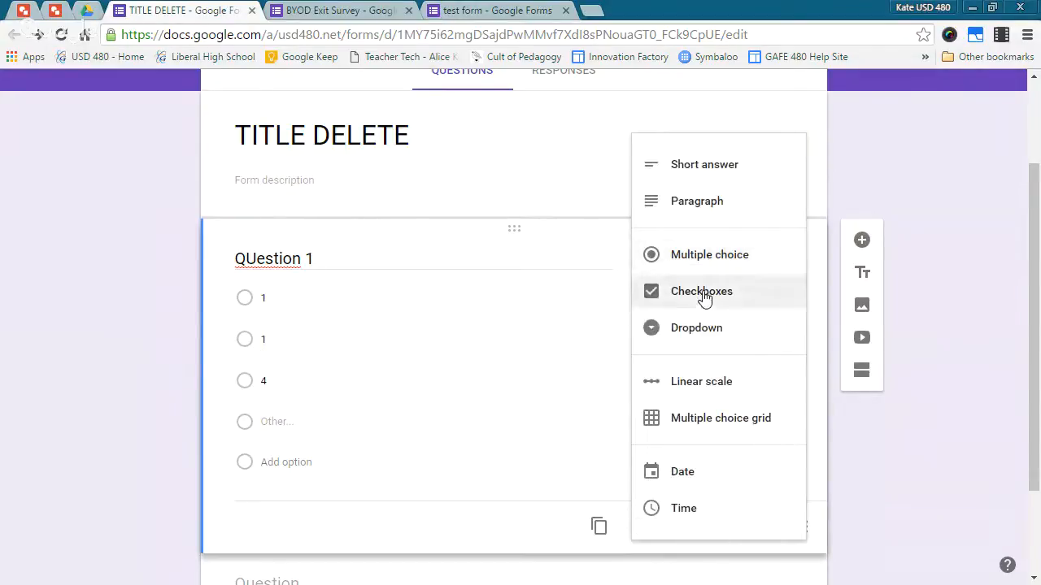
{"action": "left_click", "coordinate": [704, 299]}
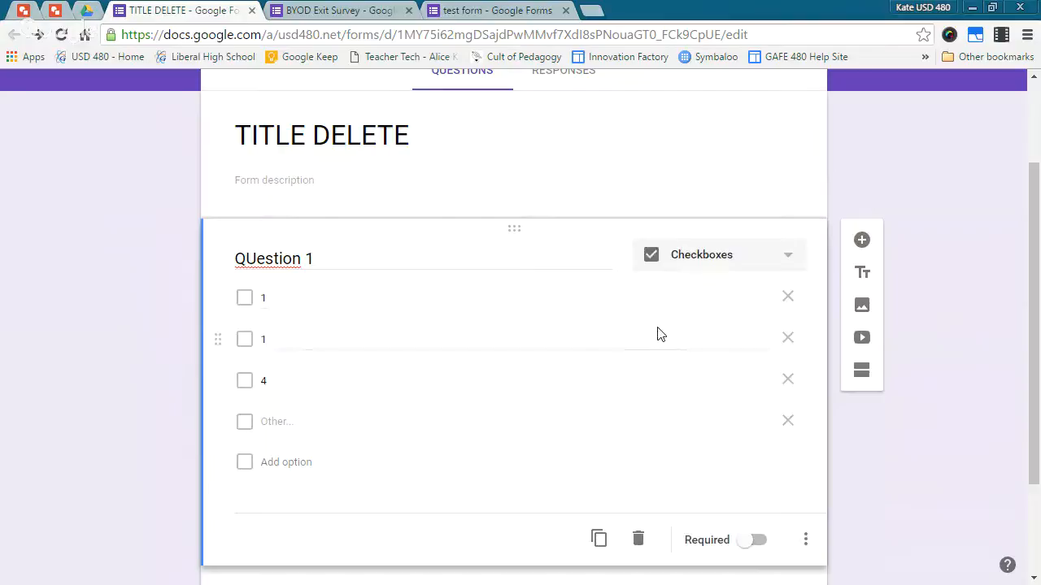
{"action": "left_click", "coordinate": [689, 262]}
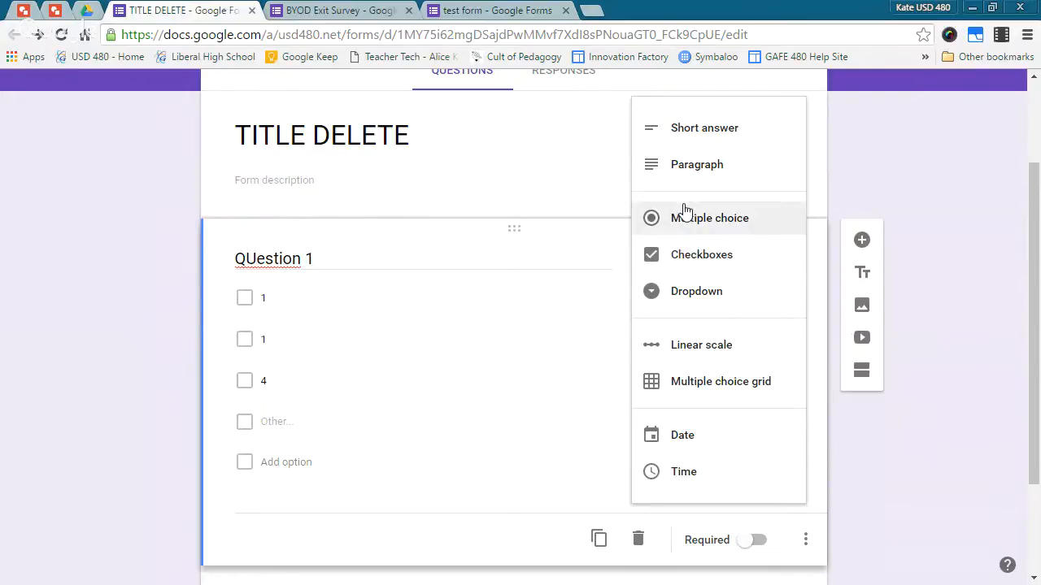
{"action": "left_click", "coordinate": [697, 295]}
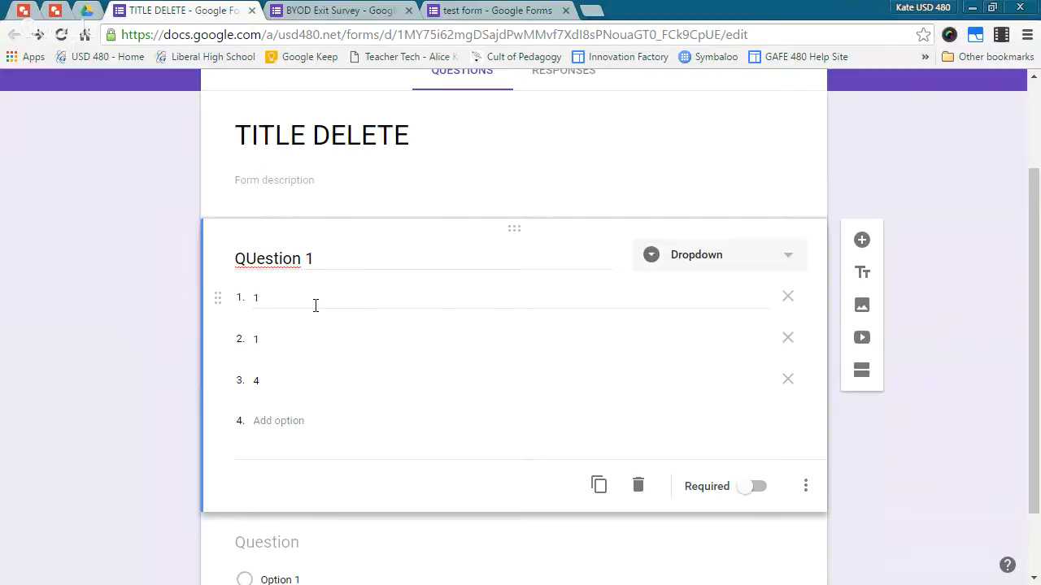
{"action": "left_click", "coordinate": [422, 560]}
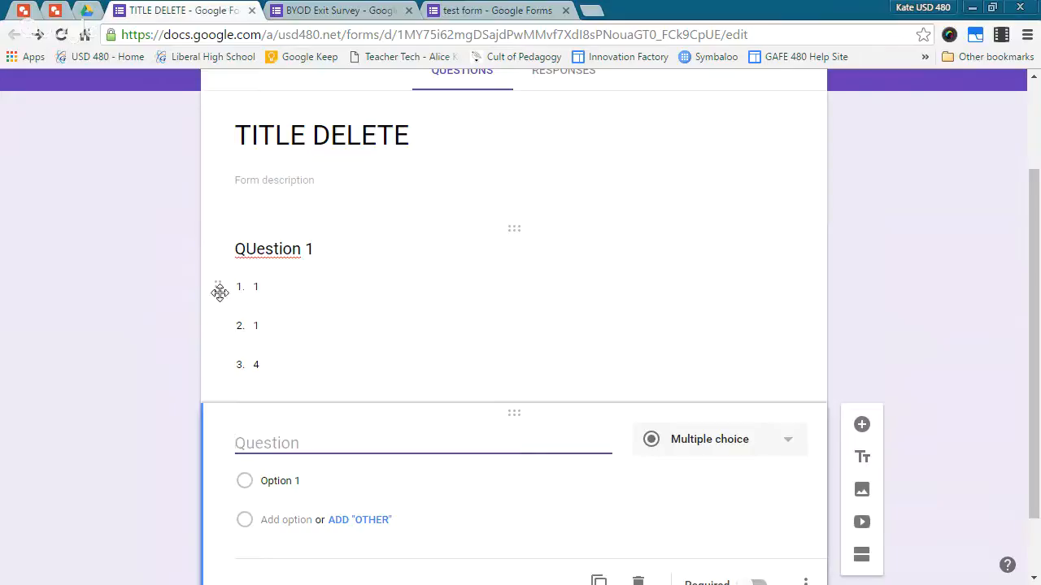
Try to reorder the answer options of QUestion 1.
{"action": "left_click_drag", "start_coordinate": [228, 288], "coordinate": [229, 322]}
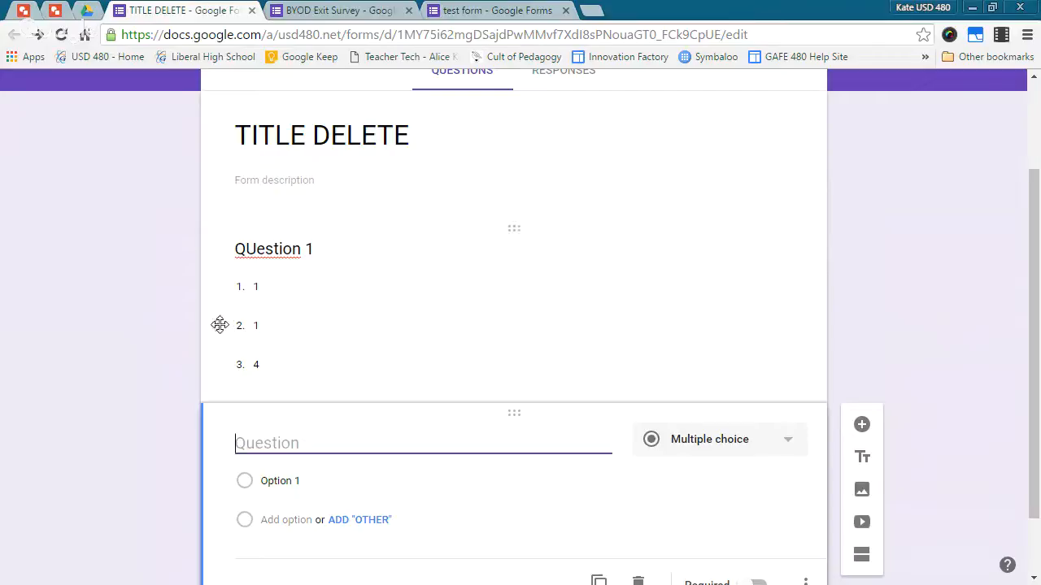
{"action": "left_click_drag", "start_coordinate": [220, 326], "coordinate": [226, 360]}
{"action": "left_click_drag", "start_coordinate": [227, 284], "coordinate": [228, 339]}
Set the untitled question's type to Short answer and move it above QUestion 1.
{"action": "left_click", "coordinate": [779, 448]}
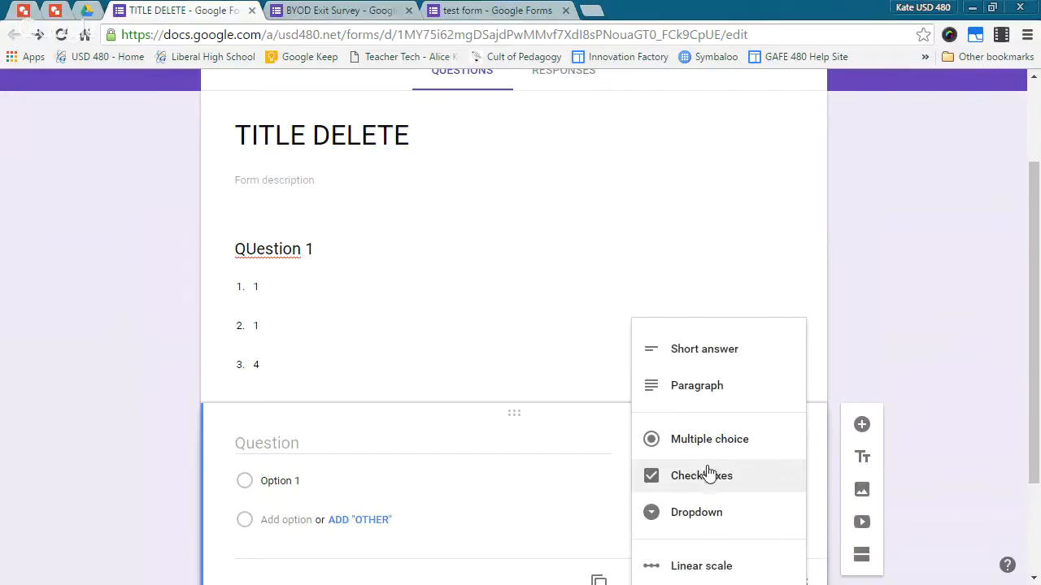
{"action": "left_click", "coordinate": [708, 352]}
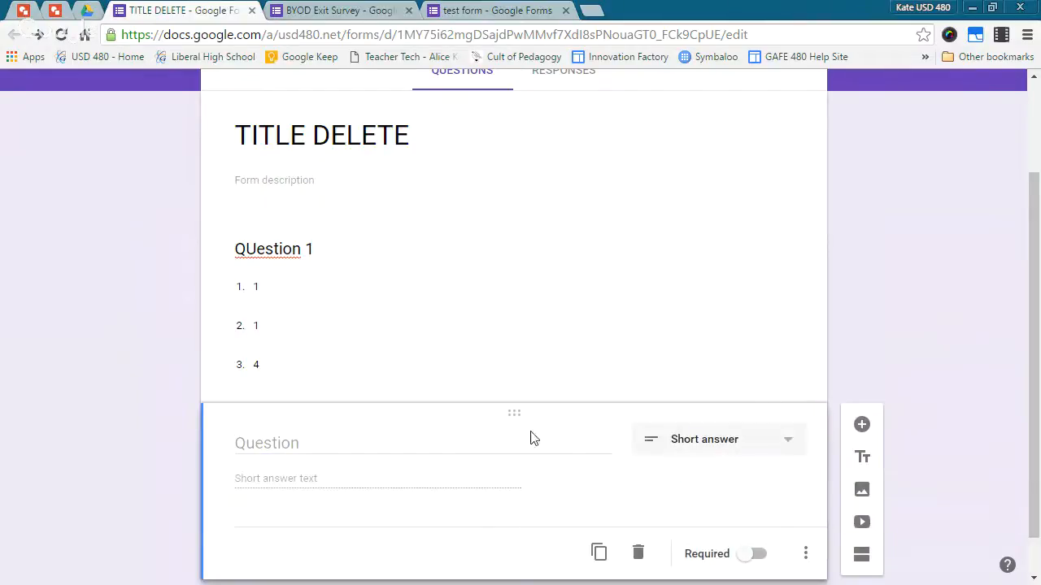
{"action": "left_click_drag", "start_coordinate": [518, 404], "coordinate": [525, 288]}
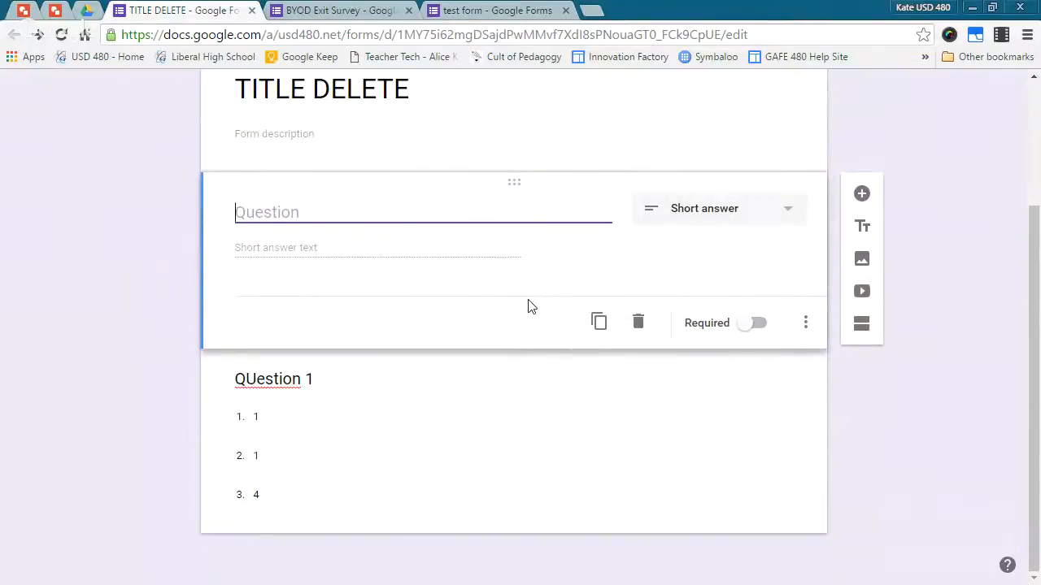
Change the untitled question's type to Paragraph and make it required.
{"action": "left_click", "coordinate": [720, 216]}
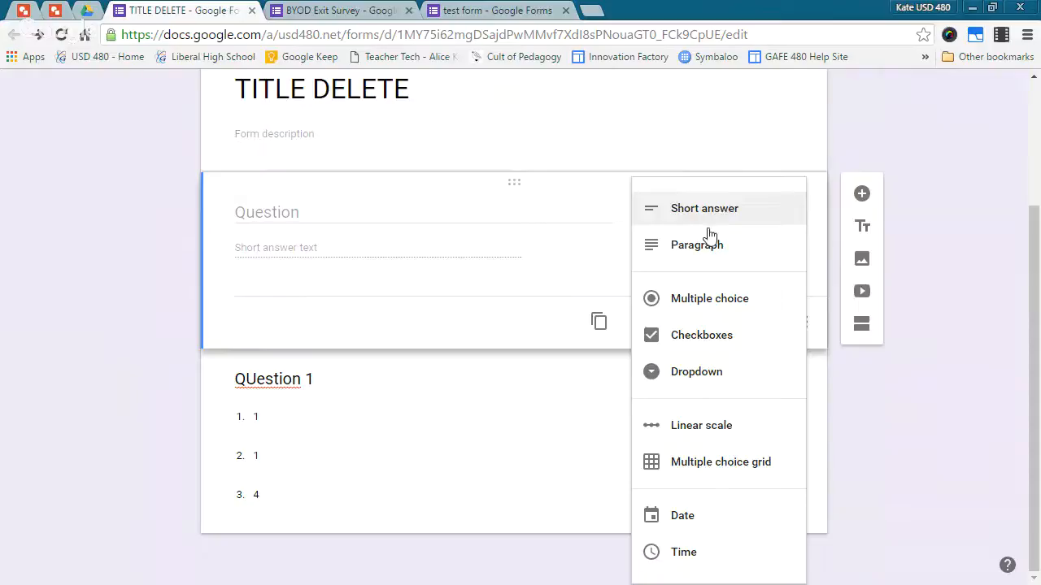
{"action": "left_click", "coordinate": [704, 245]}
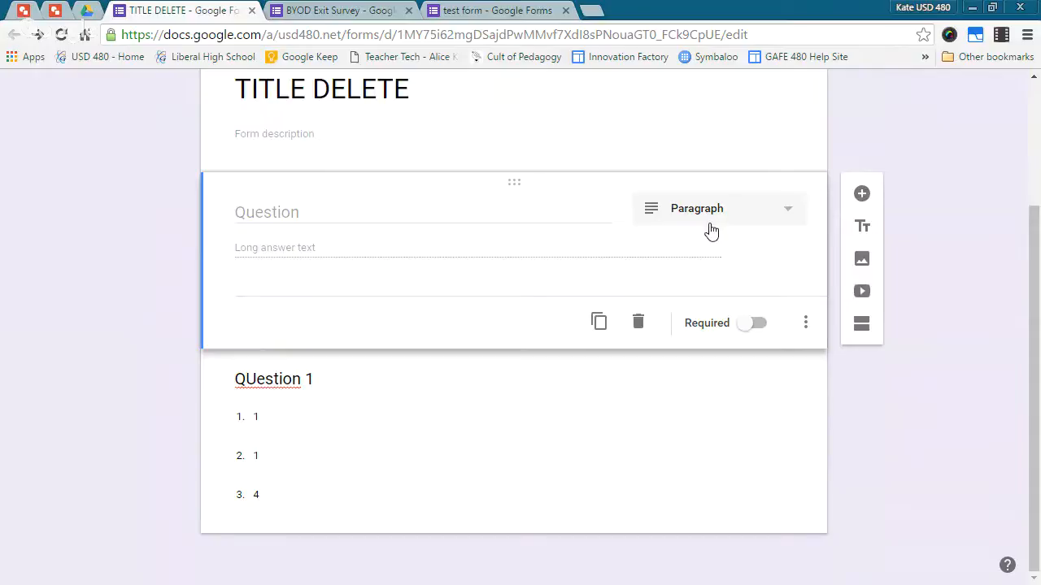
{"action": "left_click", "coordinate": [760, 325]}
Show the Description and Data validation fields on the untitled Paragraph question.
{"action": "left_click", "coordinate": [806, 326]}
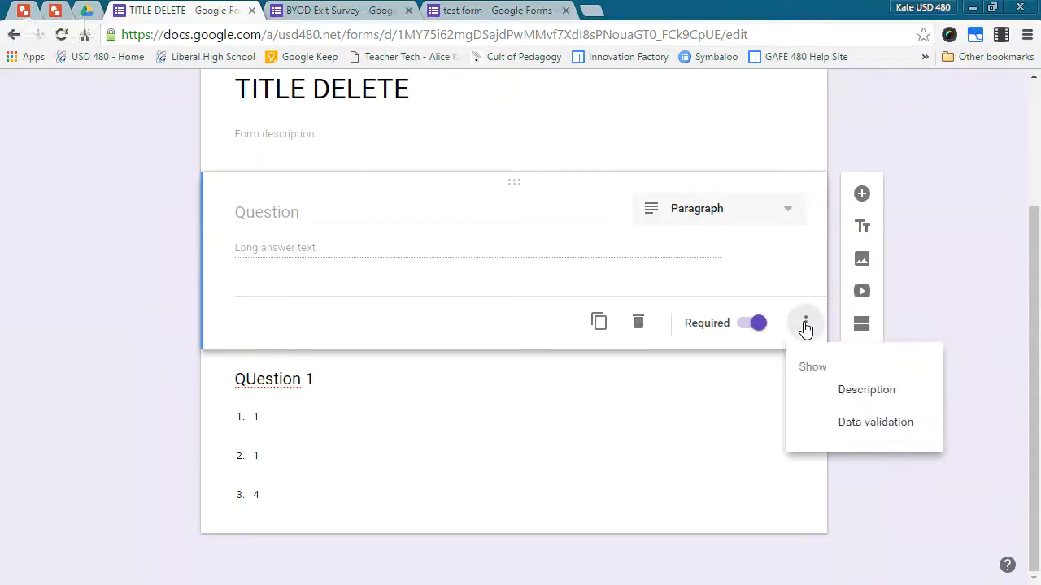
{"action": "left_click", "coordinate": [869, 391]}
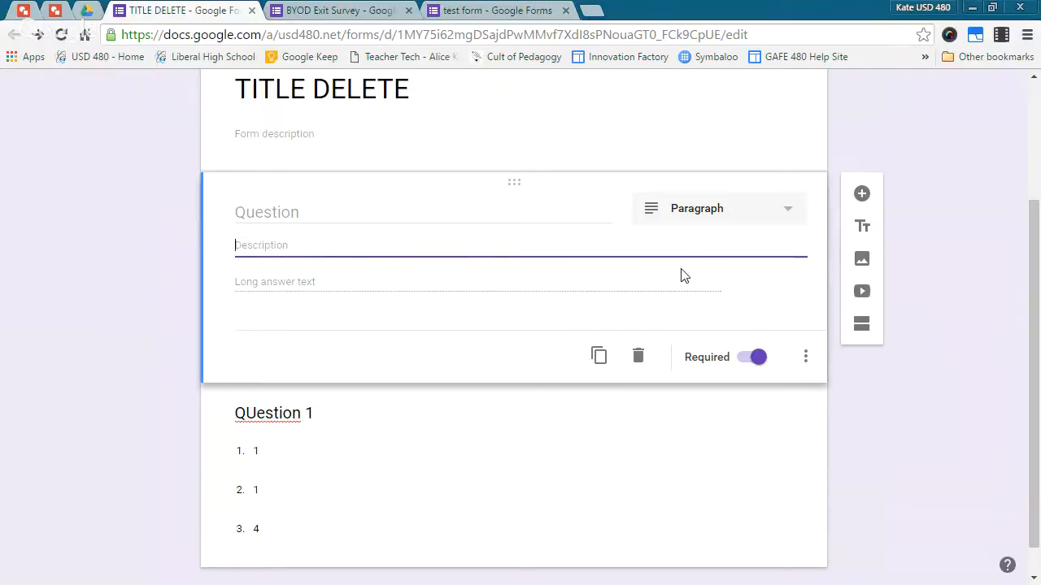
{"action": "left_click", "coordinate": [805, 358]}
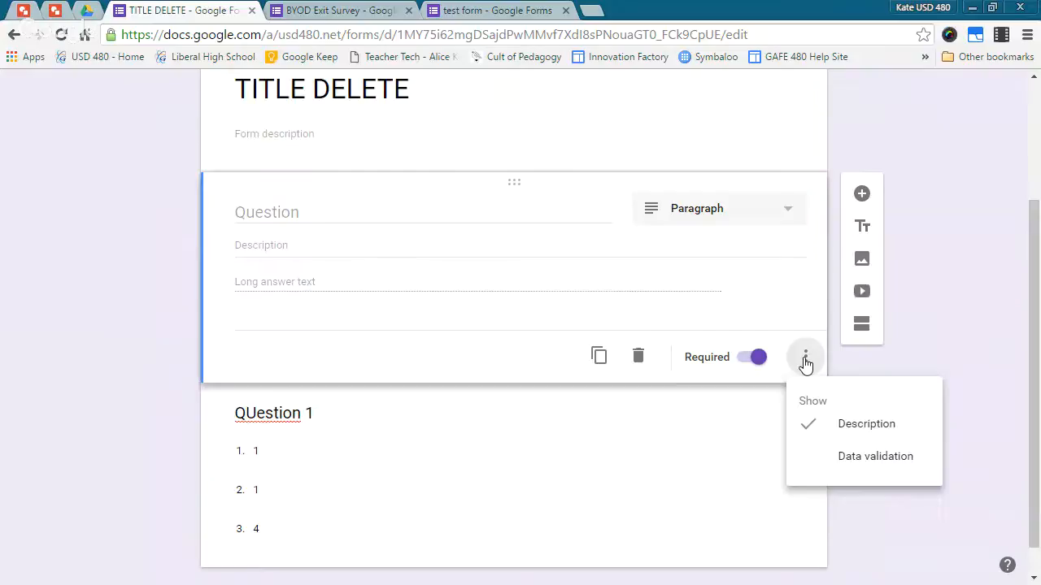
{"action": "left_click", "coordinate": [841, 467]}
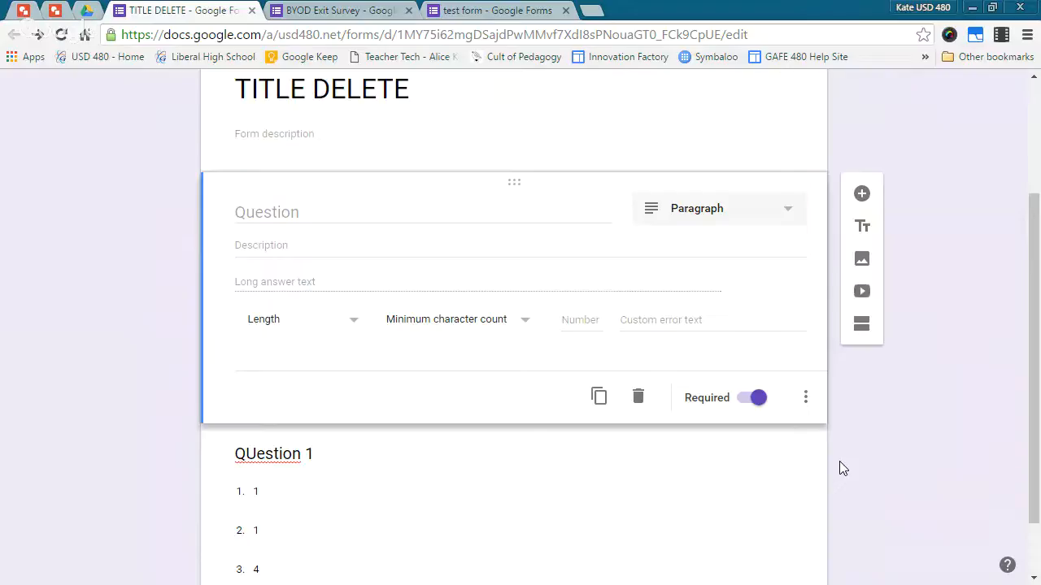
Set the Paragraph question's length validation to a maximum character count of 100.
{"action": "left_click", "coordinate": [467, 325]}
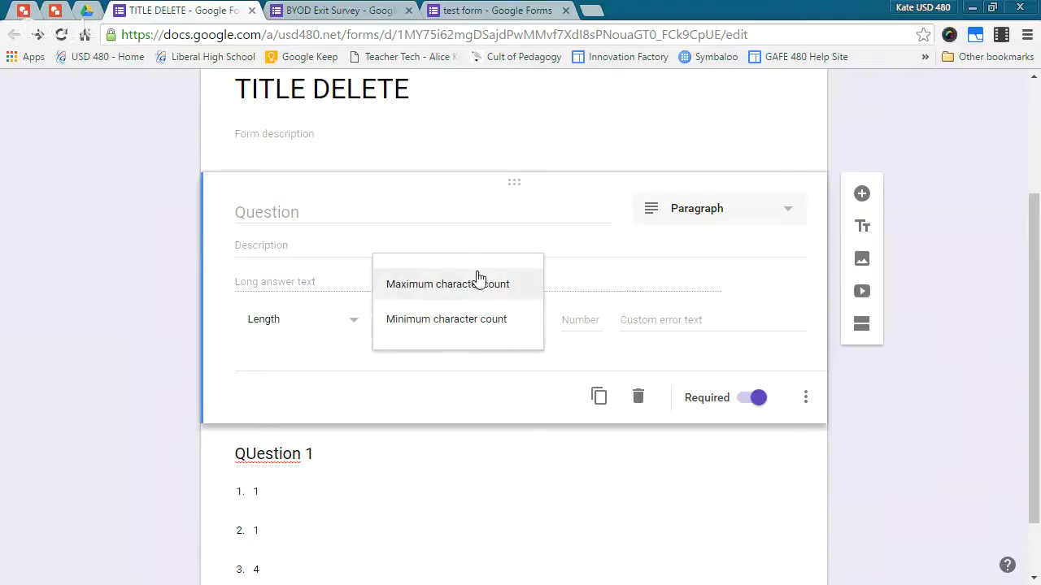
{"action": "left_click", "coordinate": [478, 281]}
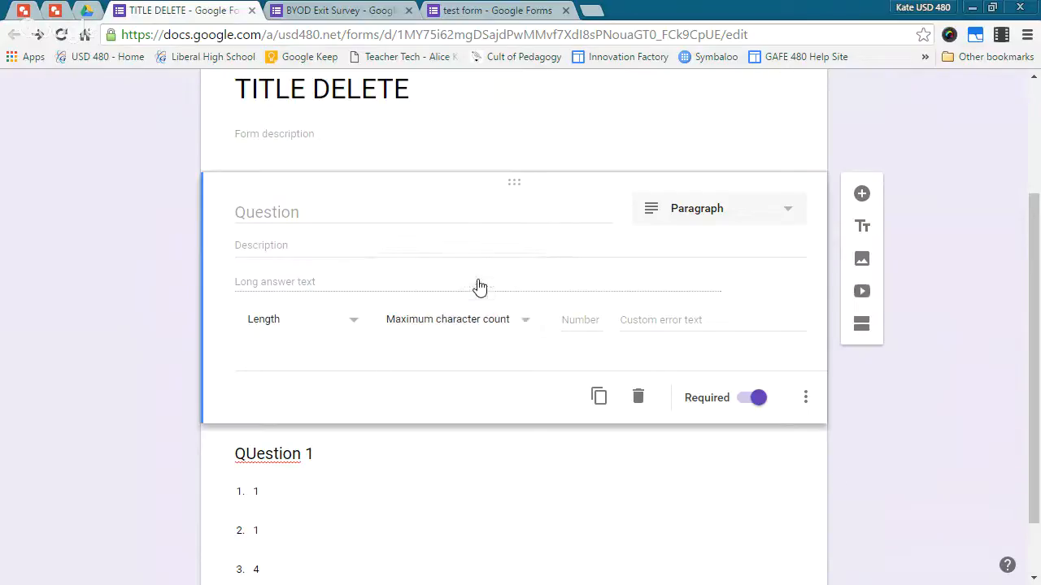
{"action": "left_click", "coordinate": [585, 321]}
{"action": "type", "text": "100"}
{"action": "left_click", "coordinate": [468, 368]}
{"action": "scroll", "coordinate": [785, 402], "scroll_direction": "down", "scroll_amount": 1}
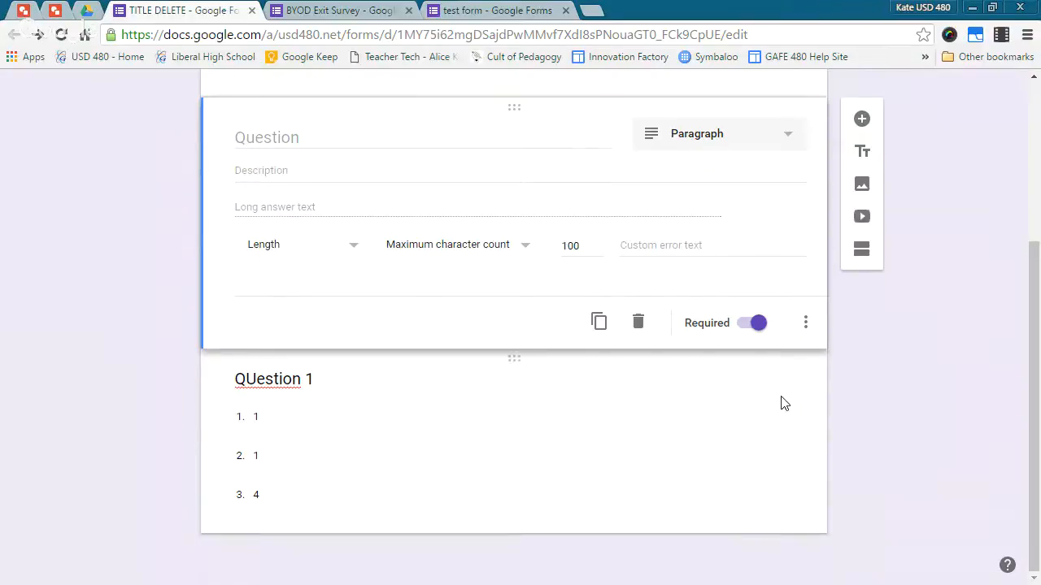
Delete the untitled Paragraph question and add a title and description block below QUestion 1.
{"action": "left_click", "coordinate": [639, 325]}
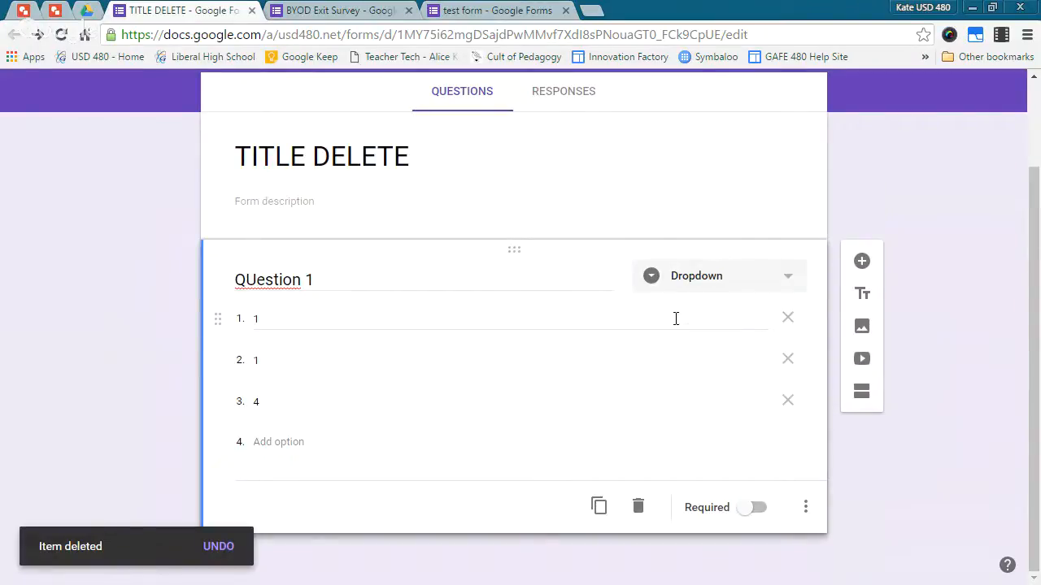
{"action": "left_click", "coordinate": [868, 301]}
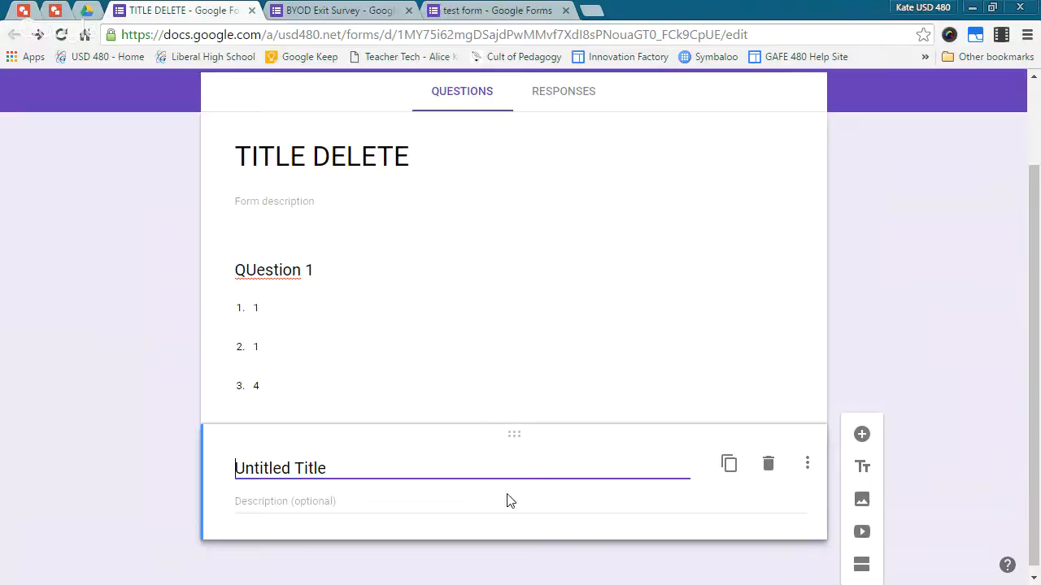
{"action": "scroll", "coordinate": [509, 499], "scroll_direction": "down", "scroll_amount": 1}
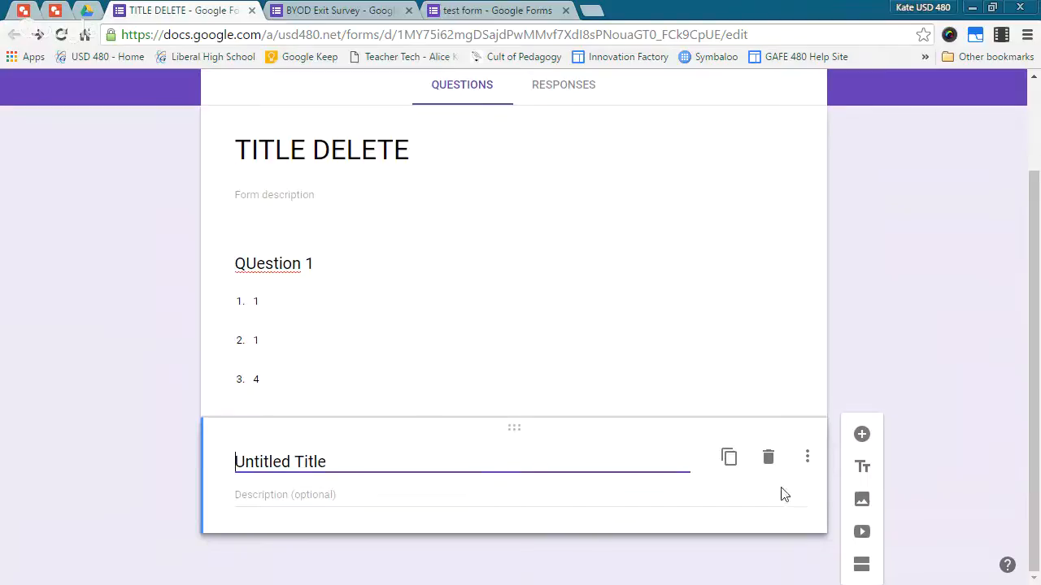
Review the image sources, including Google Drive and Search, and the YouTube video picker, closing both without inserting anything.
{"action": "left_click", "coordinate": [863, 501]}
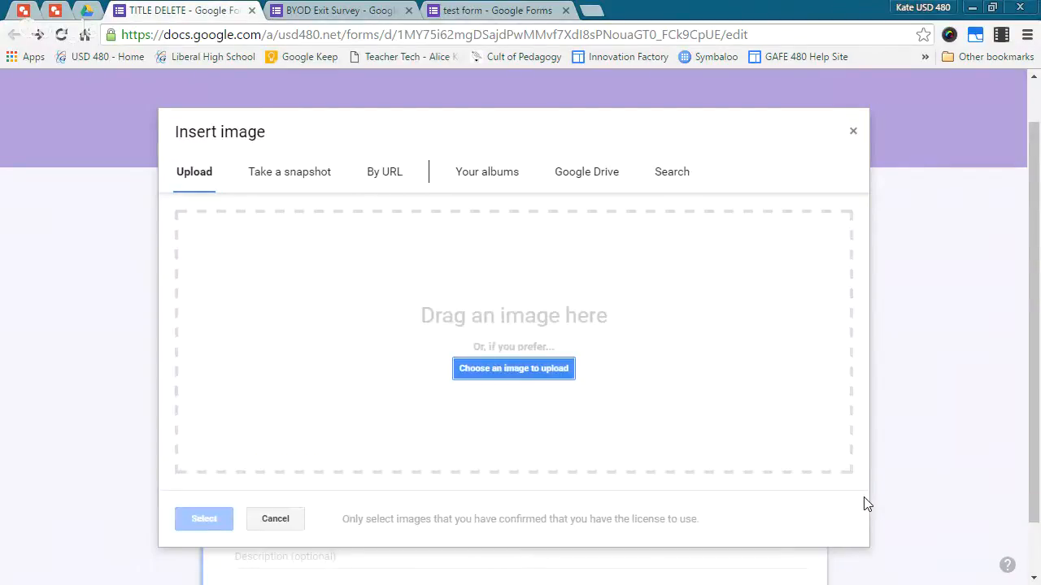
{"action": "left_click", "coordinate": [386, 172]}
{"action": "left_click", "coordinate": [567, 180]}
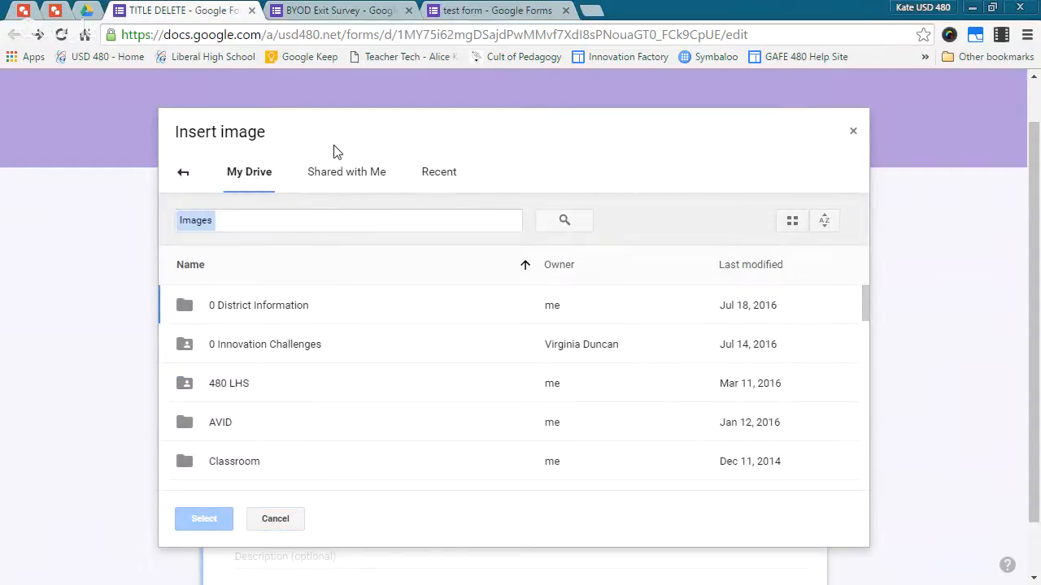
{"action": "left_click", "coordinate": [183, 173]}
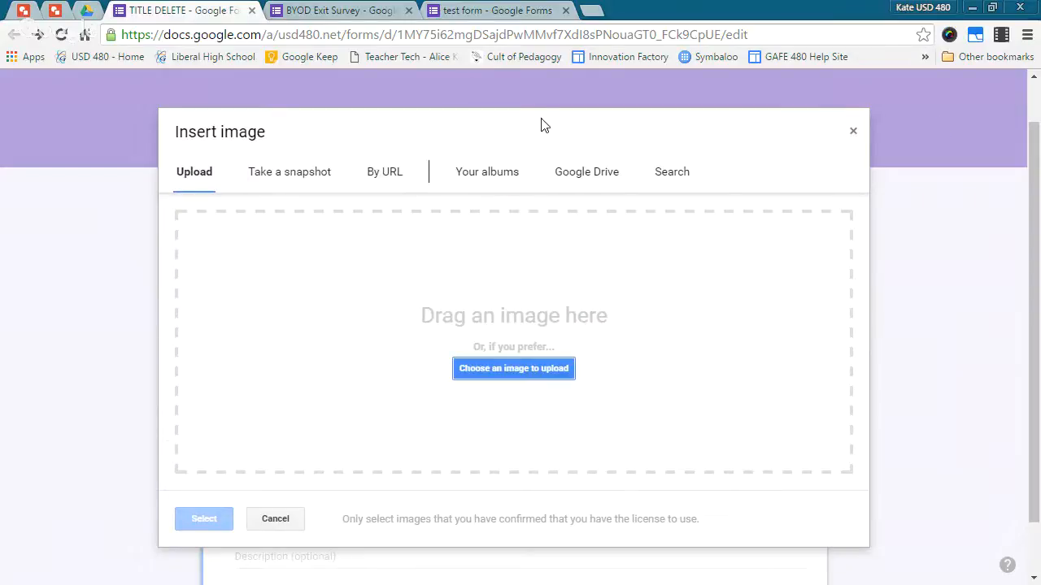
{"action": "left_click", "coordinate": [659, 178]}
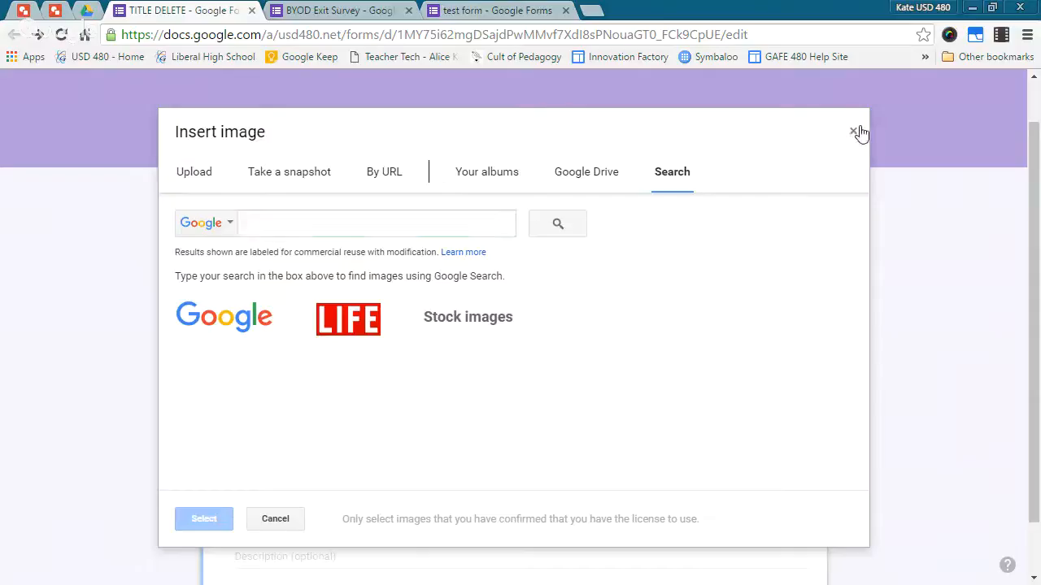
{"action": "left_click", "coordinate": [852, 135]}
{"action": "scroll", "coordinate": [740, 437], "scroll_direction": "down", "scroll_amount": 1}
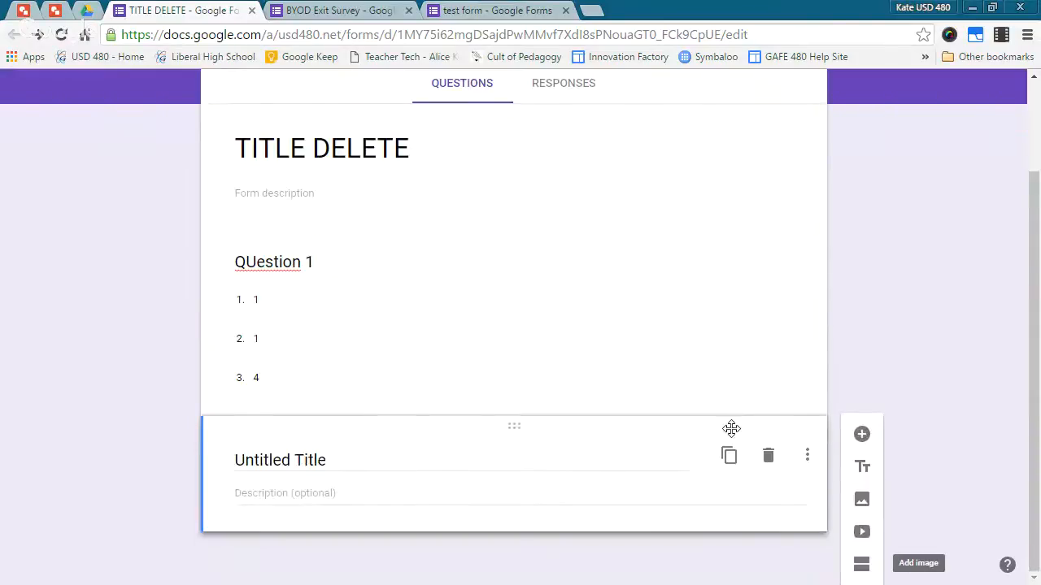
{"action": "left_click", "coordinate": [861, 535]}
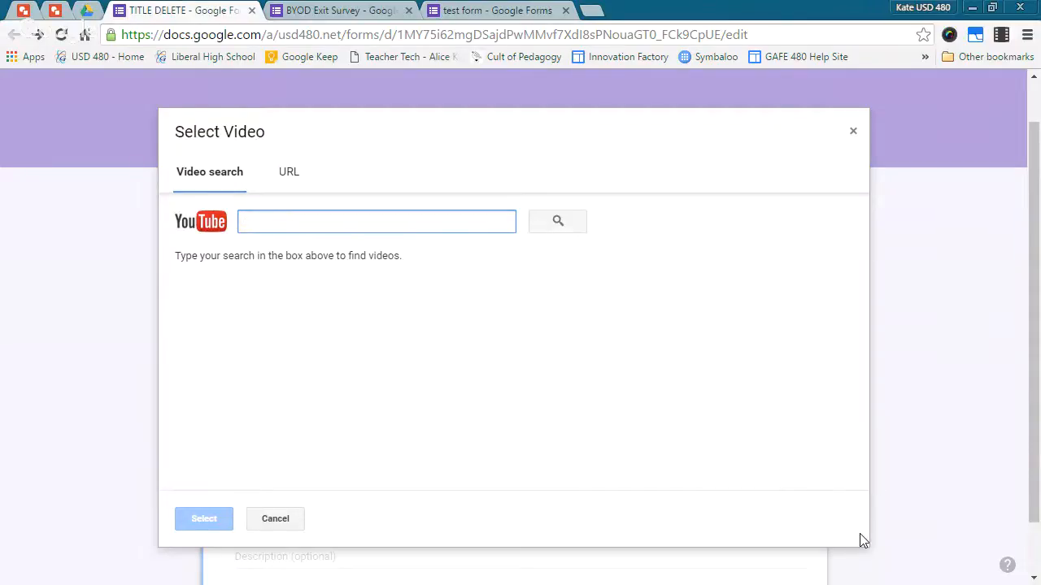
{"action": "left_click", "coordinate": [281, 523]}
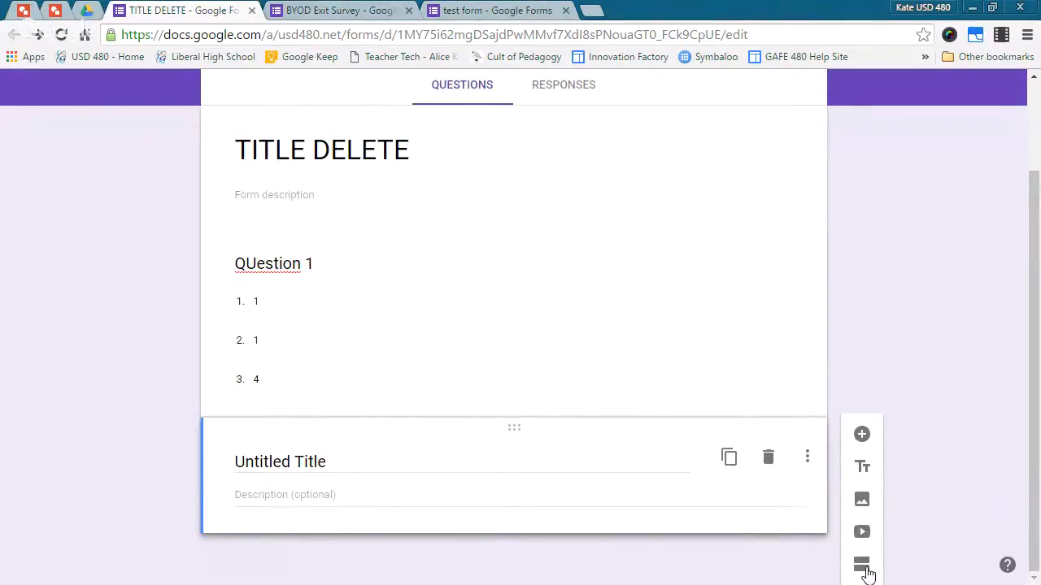
Switch to the BYOD Exit Survey form and examine its four sections and the navigation set after each one.
{"action": "left_click", "coordinate": [337, 11]}
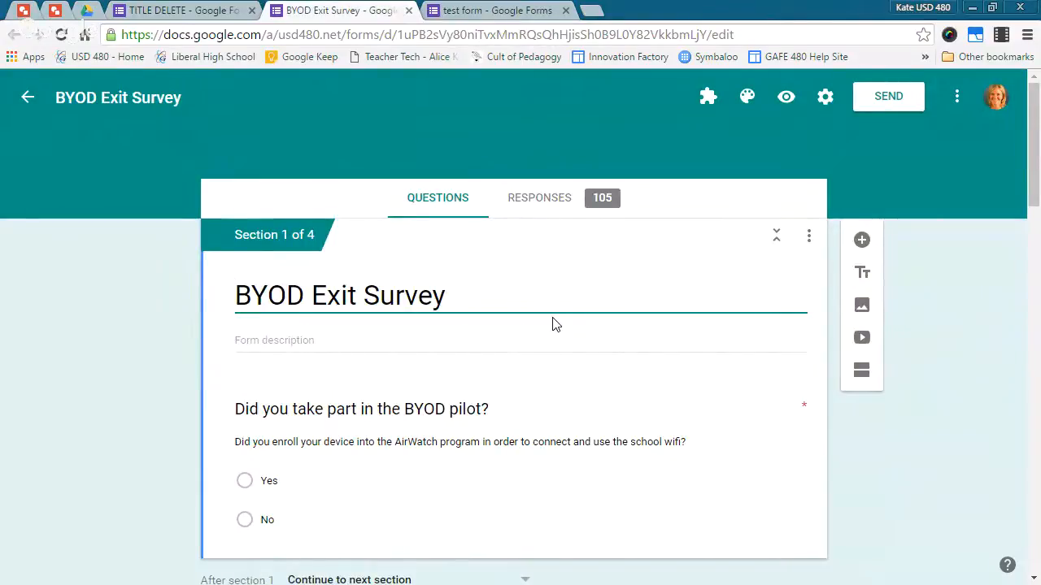
{"action": "scroll", "coordinate": [552, 324], "scroll_direction": "down", "scroll_amount": 1}
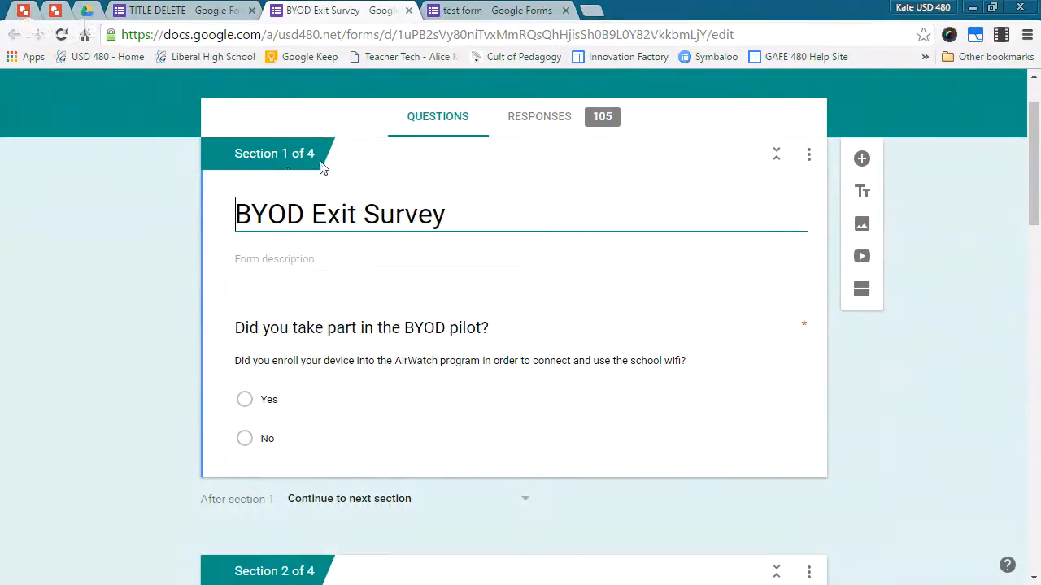
{"action": "scroll", "coordinate": [474, 297], "scroll_direction": "down", "scroll_amount": 6}
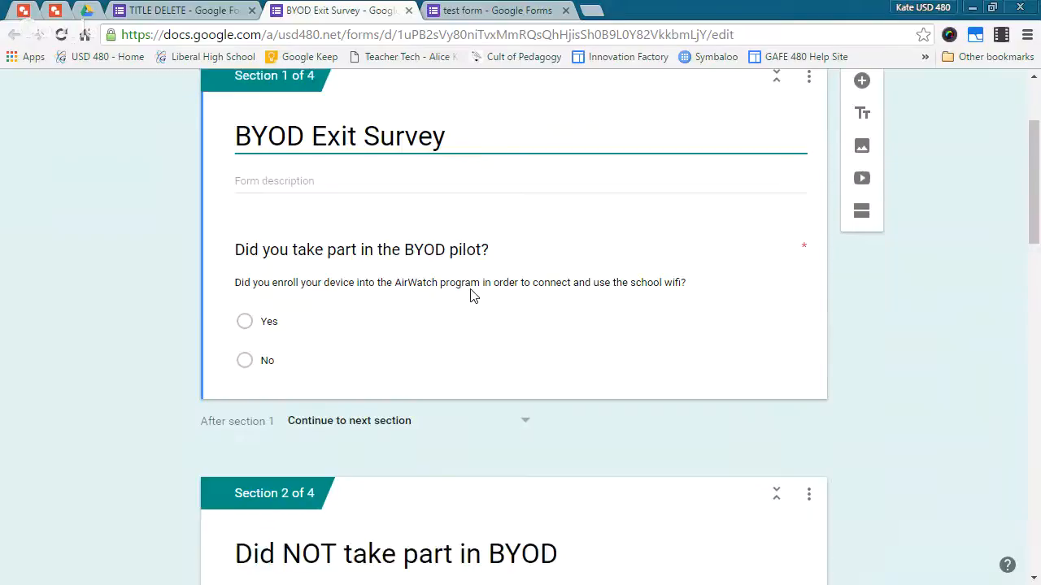
{"action": "scroll", "coordinate": [474, 301], "scroll_direction": "down", "scroll_amount": 10}
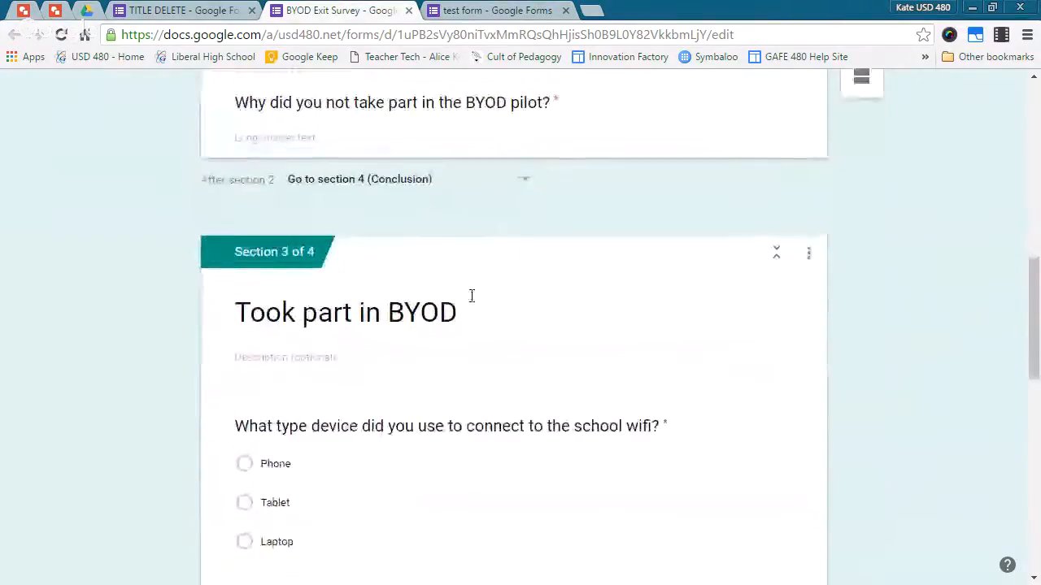
{"action": "scroll", "coordinate": [471, 303], "scroll_direction": "down", "scroll_amount": 2}
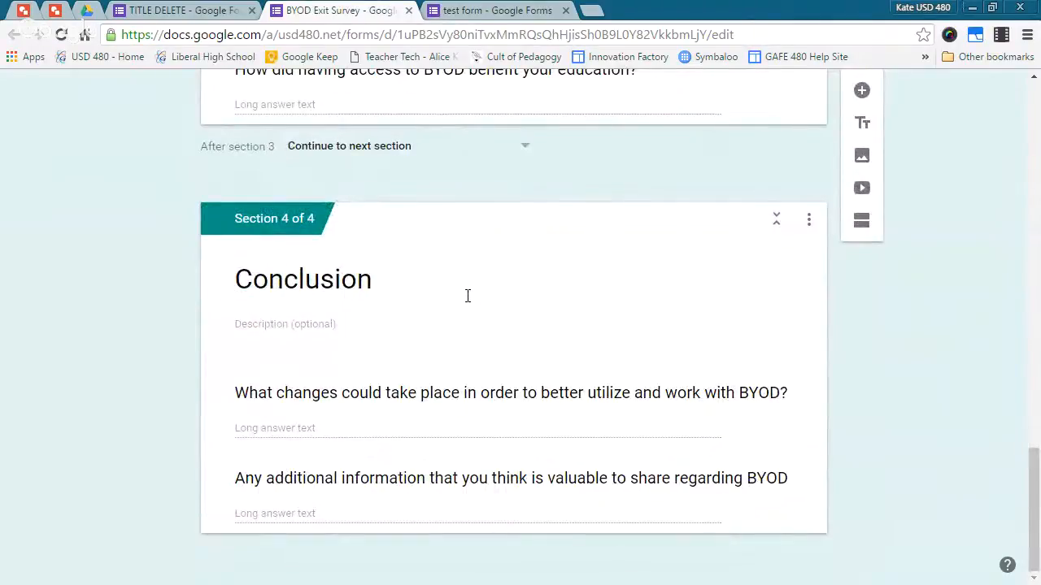
{"action": "scroll", "coordinate": [467, 299], "scroll_direction": "up", "scroll_amount": 5}
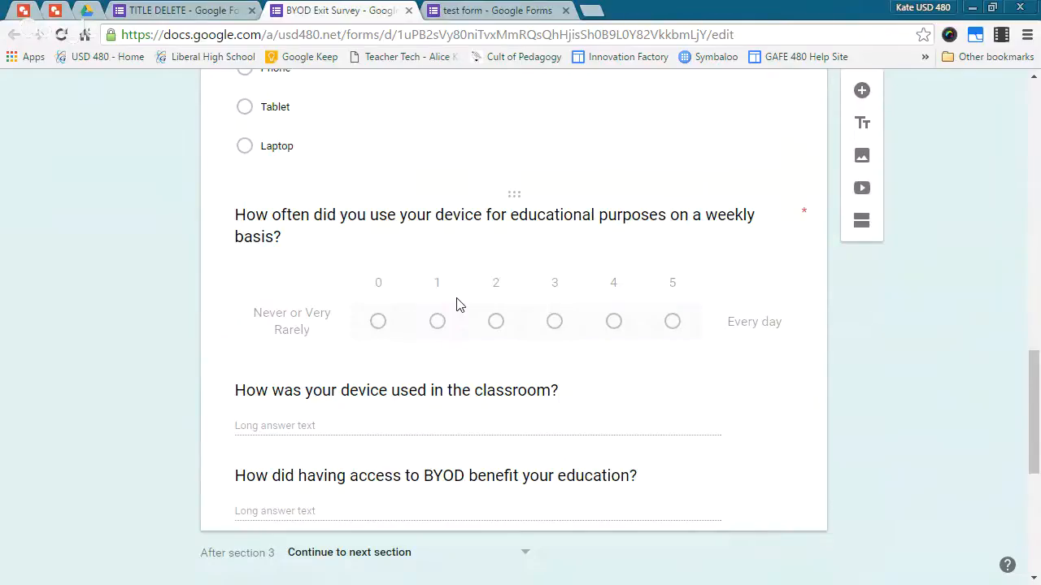
{"action": "scroll", "coordinate": [456, 304], "scroll_direction": "up", "scroll_amount": 8}
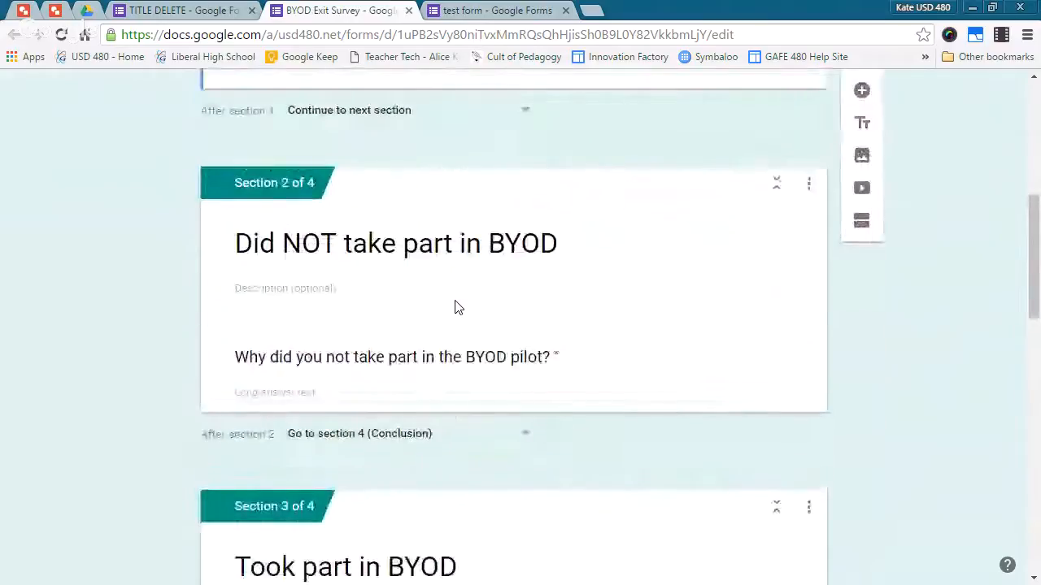
Open the "Did you take part in the BYOD pilot?" question and examine which section each answer leads to.
{"action": "scroll", "coordinate": [459, 305], "scroll_direction": "down", "scroll_amount": 1}
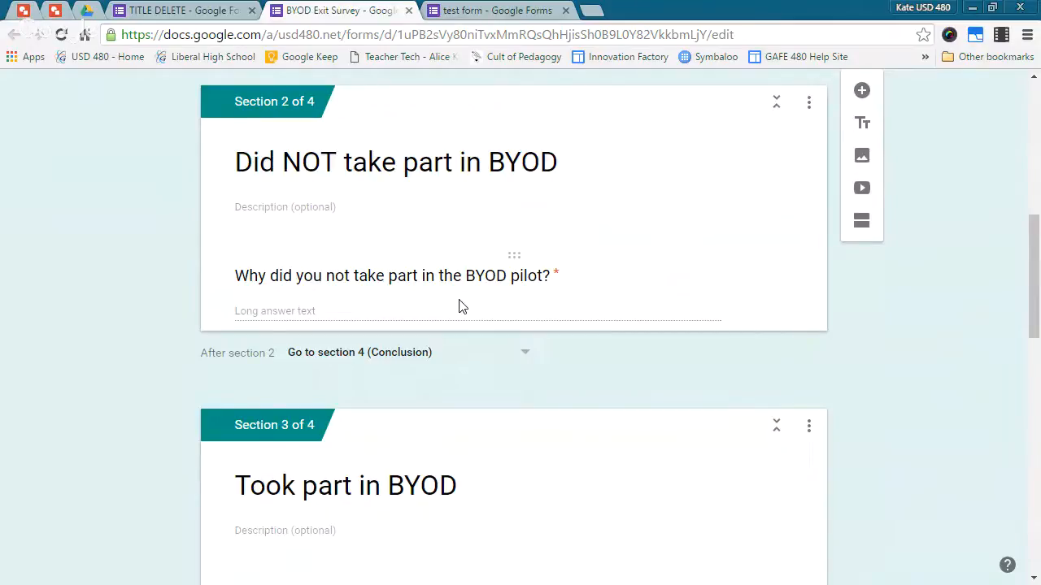
{"action": "scroll", "coordinate": [459, 306], "scroll_direction": "up", "scroll_amount": 7}
{"action": "scroll", "coordinate": [365, 355], "scroll_direction": "down", "scroll_amount": 1}
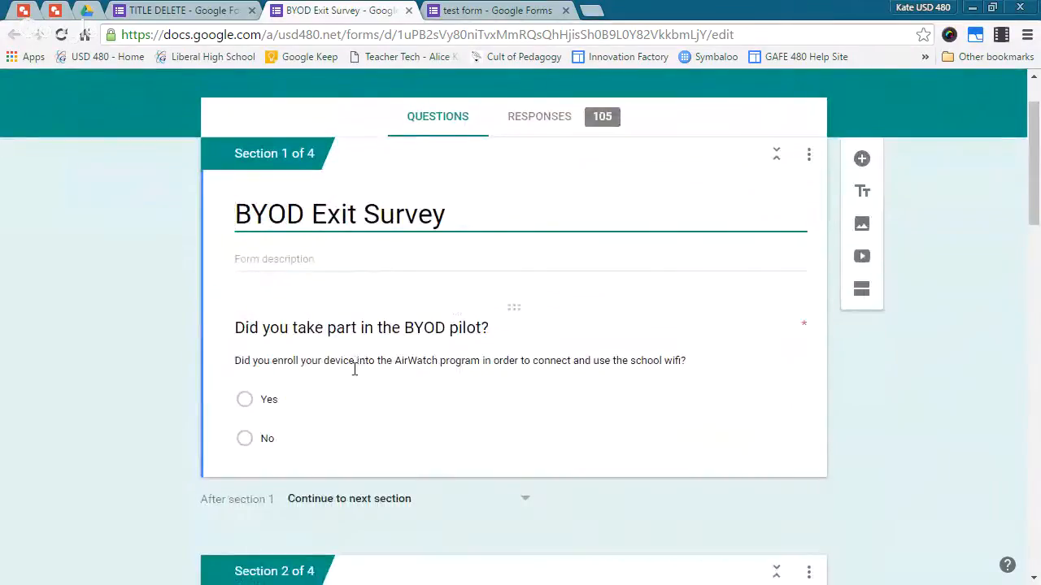
{"action": "left_click", "coordinate": [297, 406]}
{"action": "scroll", "coordinate": [614, 427], "scroll_direction": "down", "scroll_amount": 1}
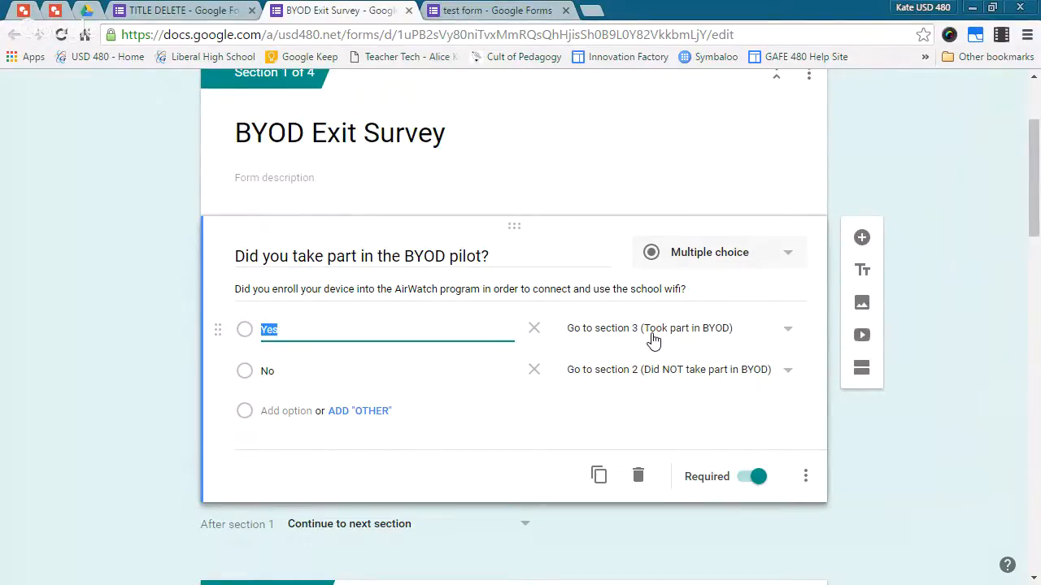
{"action": "scroll", "coordinate": [655, 338], "scroll_direction": "down", "scroll_amount": 2}
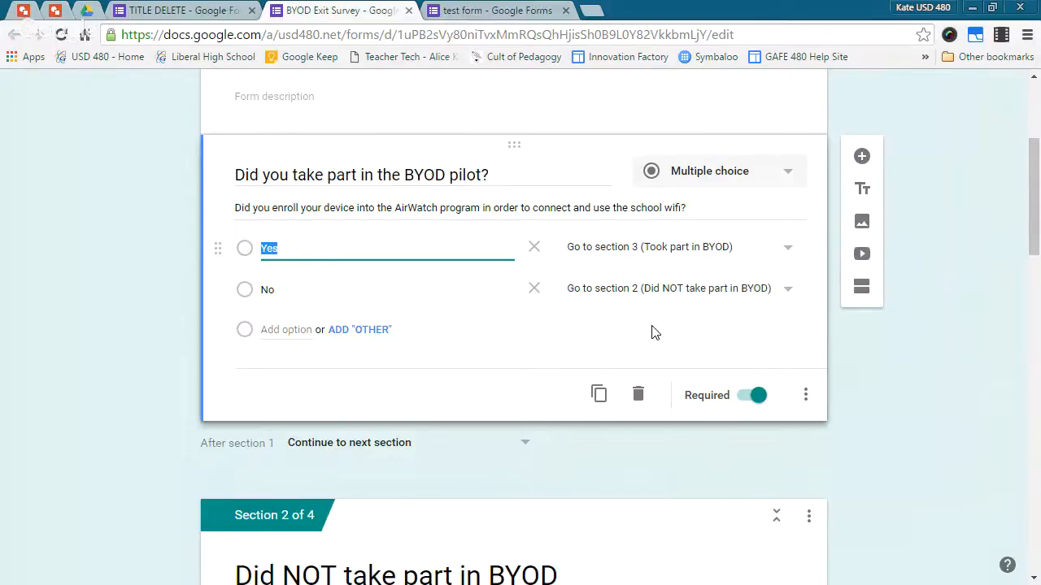
{"action": "scroll", "coordinate": [655, 329], "scroll_direction": "down", "scroll_amount": 1}
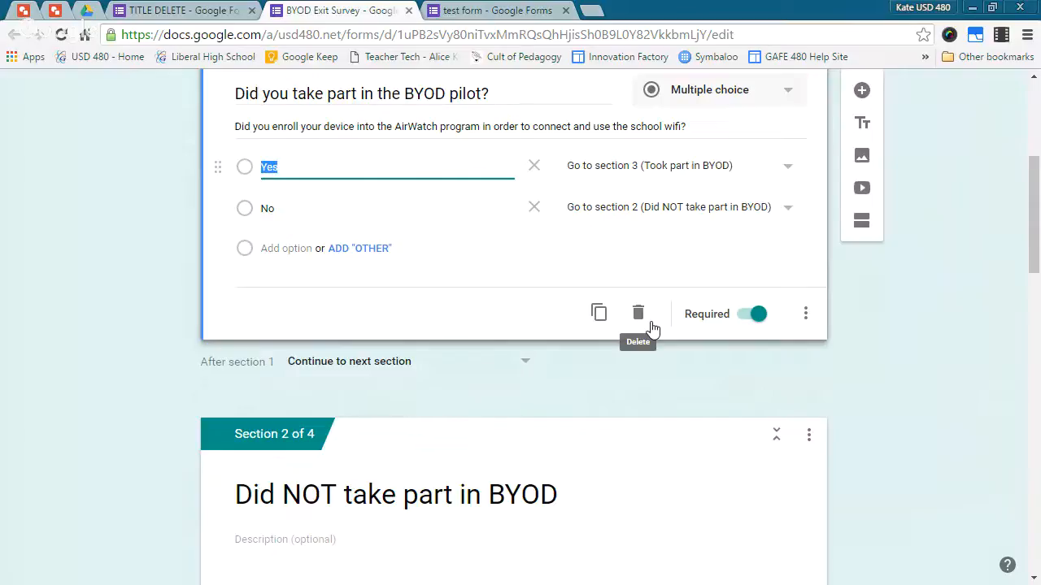
{"action": "scroll", "coordinate": [678, 480], "scroll_direction": "up", "scroll_amount": 4}
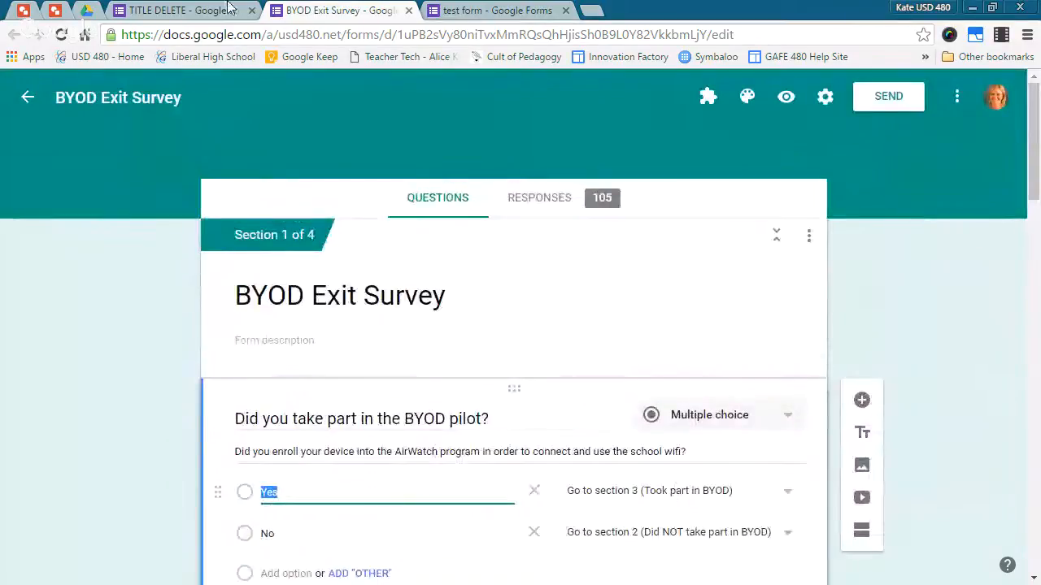
Switch to the TITLE DELETE form and check the display options of the title and description block.
{"action": "left_click", "coordinate": [492, 10]}
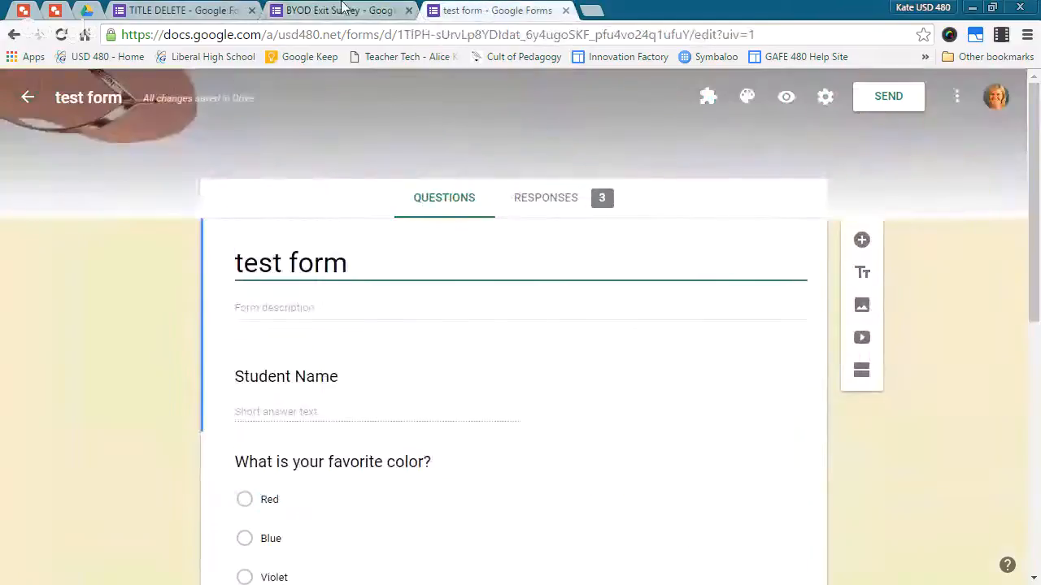
{"action": "left_click", "coordinate": [218, 9]}
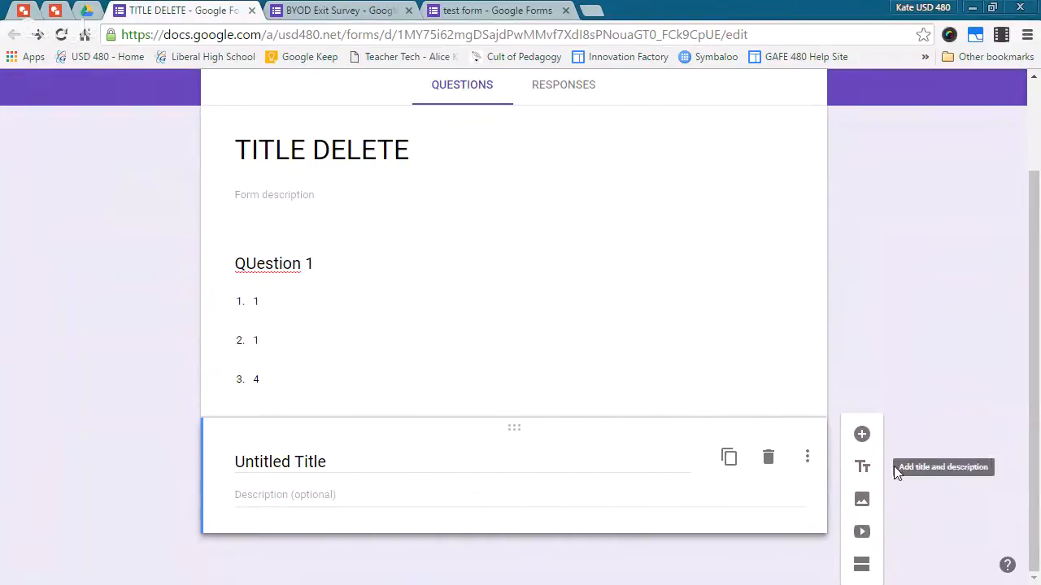
{"action": "left_click", "coordinate": [807, 457]}
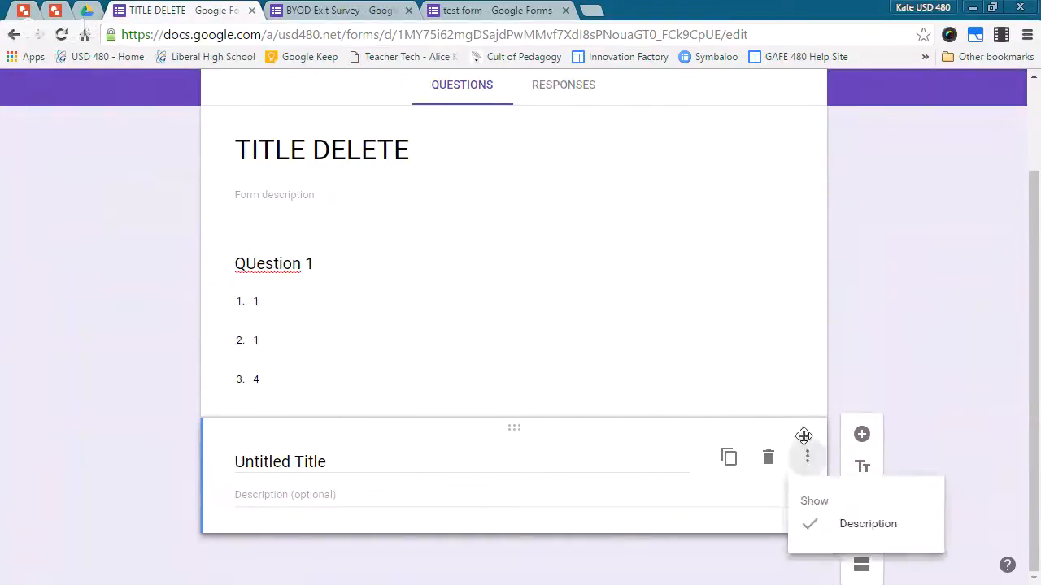
{"action": "left_click", "coordinate": [878, 357]}
{"action": "left_click", "coordinate": [546, 456]}
{"action": "left_click", "coordinate": [553, 495]}
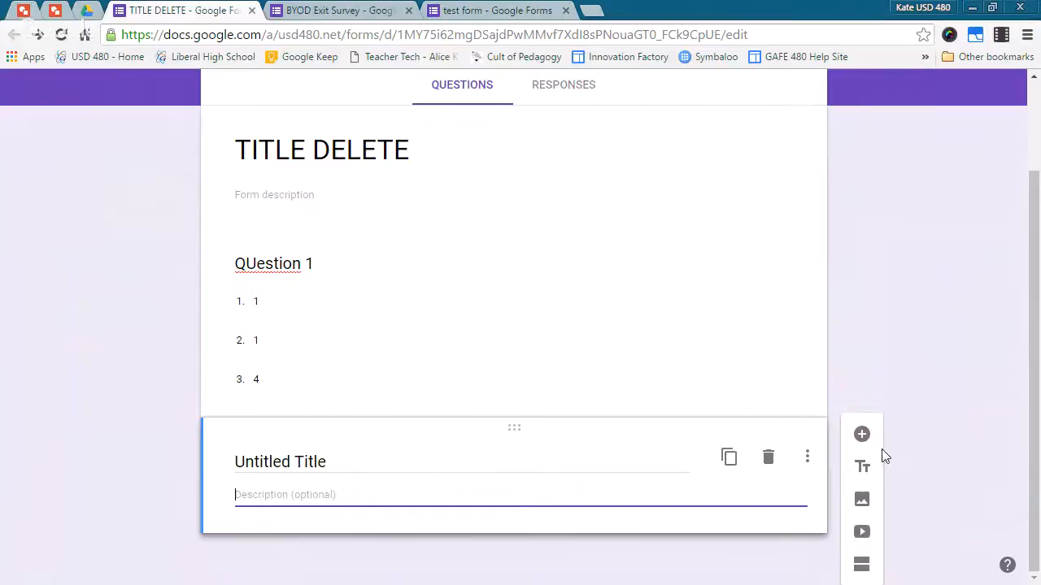
Add a question below the Untitled Title block and set its type to Date.
{"action": "left_click", "coordinate": [861, 435]}
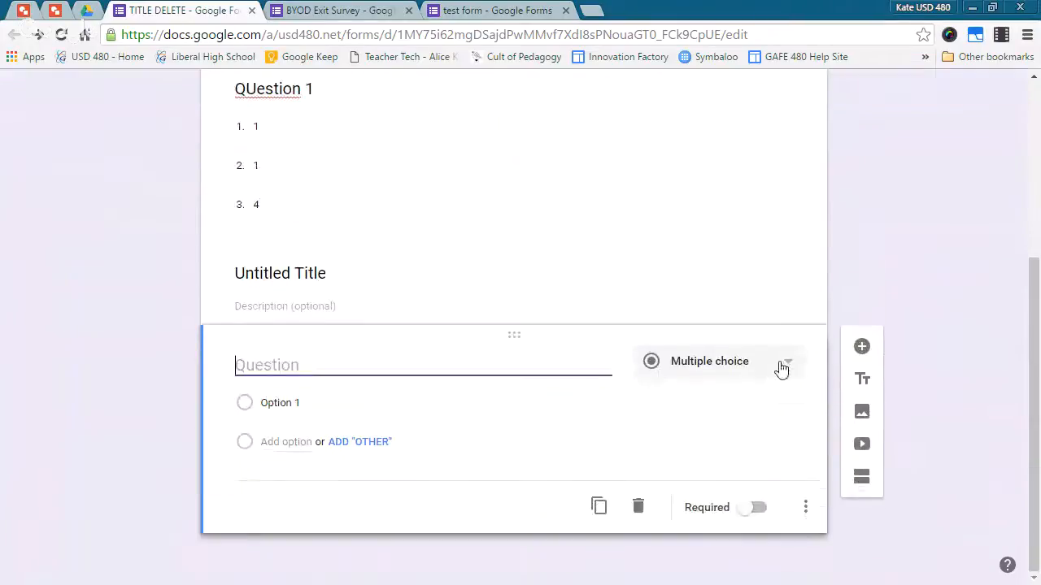
{"action": "left_click", "coordinate": [780, 369]}
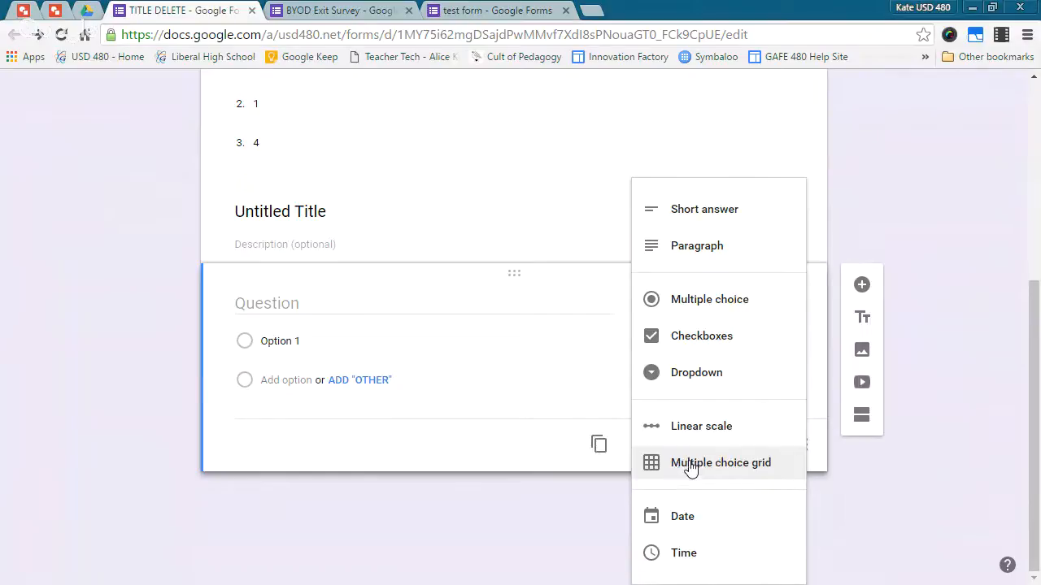
{"action": "left_click", "coordinate": [678, 521]}
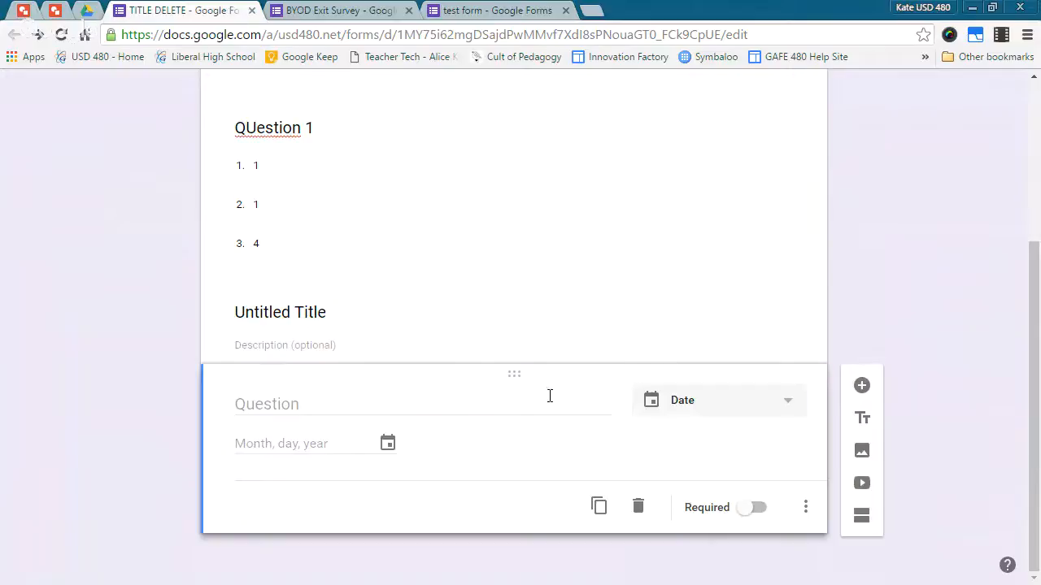
Preview the form, look at the Date question's calendar without choosing a date, and close the preview.
{"action": "scroll", "coordinate": [427, 467], "scroll_direction": "up", "scroll_amount": 1}
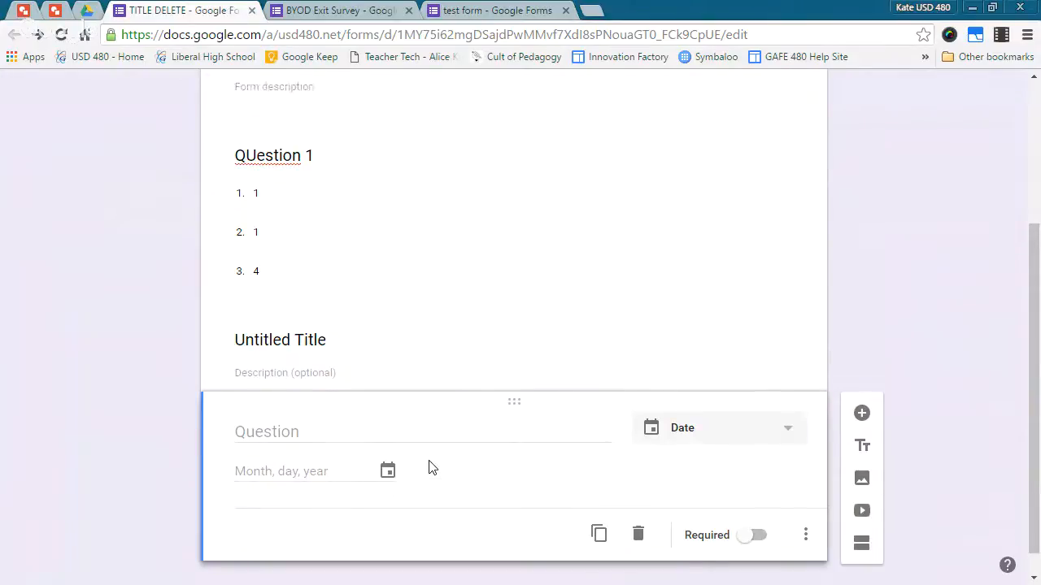
{"action": "scroll", "coordinate": [427, 460], "scroll_direction": "down", "scroll_amount": 1}
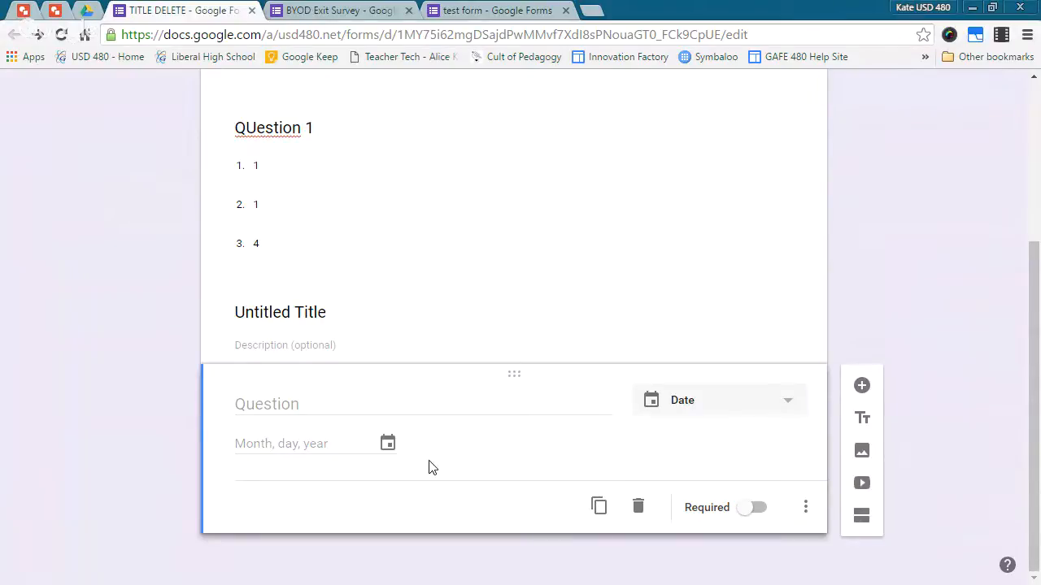
{"action": "scroll", "coordinate": [428, 464], "scroll_direction": "up", "scroll_amount": 1}
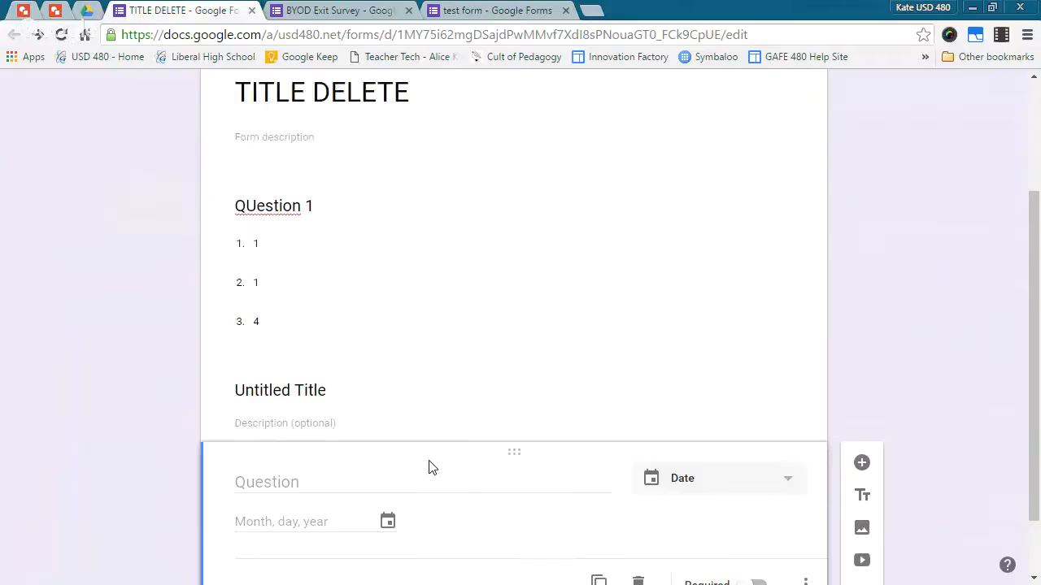
{"action": "scroll", "coordinate": [427, 460], "scroll_direction": "down", "scroll_amount": 1}
{"action": "scroll", "coordinate": [757, 390], "scroll_direction": "up", "scroll_amount": 3}
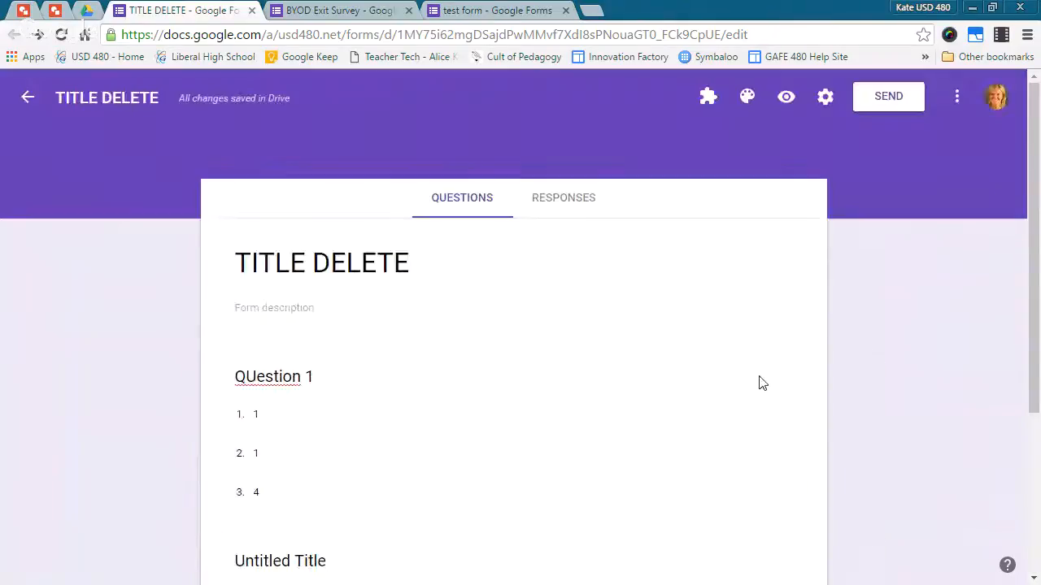
{"action": "scroll", "coordinate": [764, 325], "scroll_direction": "down", "scroll_amount": 1}
{"action": "scroll", "coordinate": [774, 203], "scroll_direction": "up", "scroll_amount": 1}
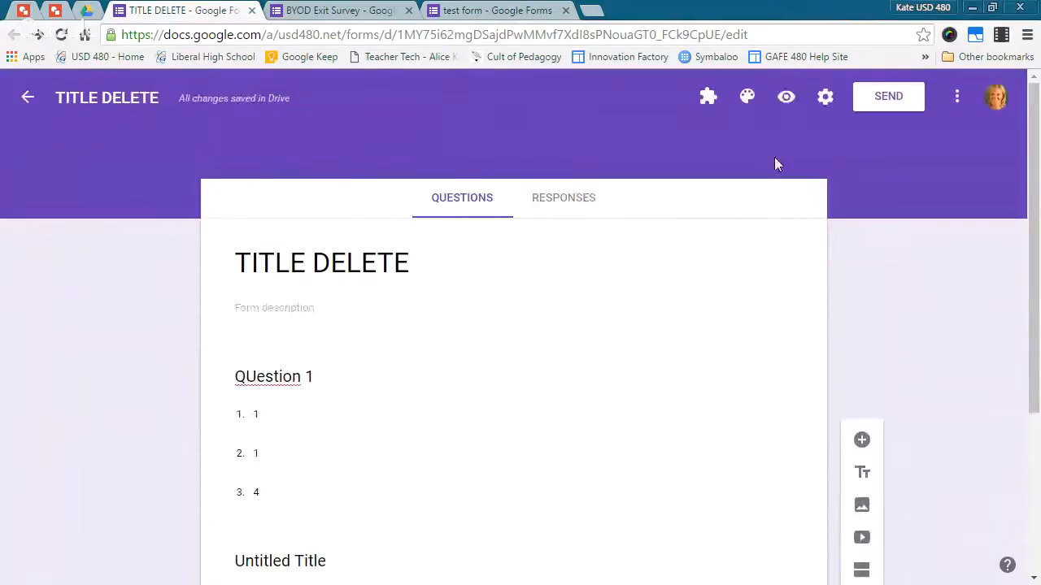
{"action": "left_click", "coordinate": [784, 99]}
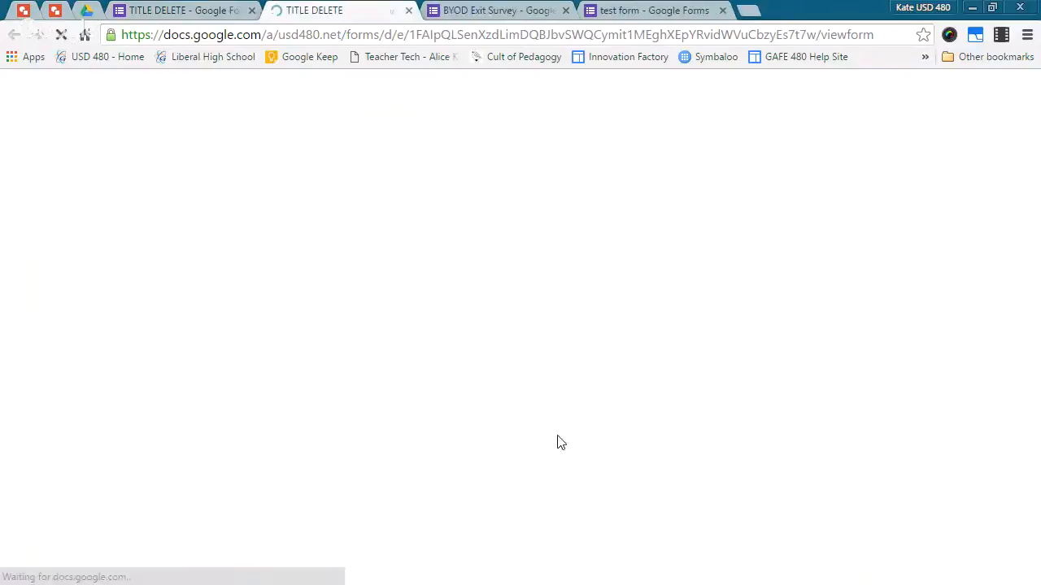
{"action": "scroll", "coordinate": [569, 439], "scroll_direction": "down", "scroll_amount": 2}
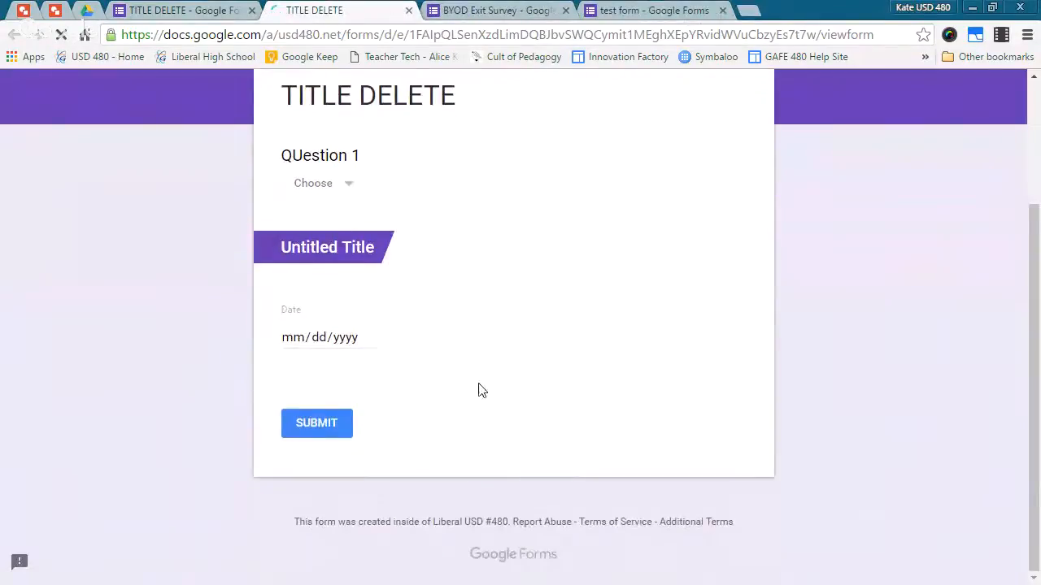
{"action": "left_click", "coordinate": [362, 341]}
{"action": "left_click", "coordinate": [369, 340]}
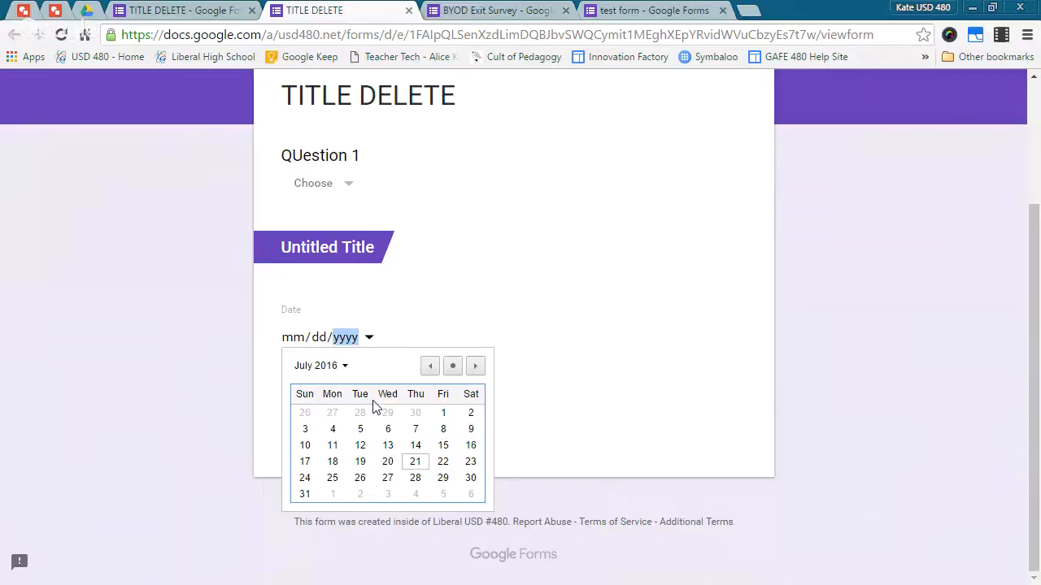
{"action": "left_click", "coordinate": [628, 355]}
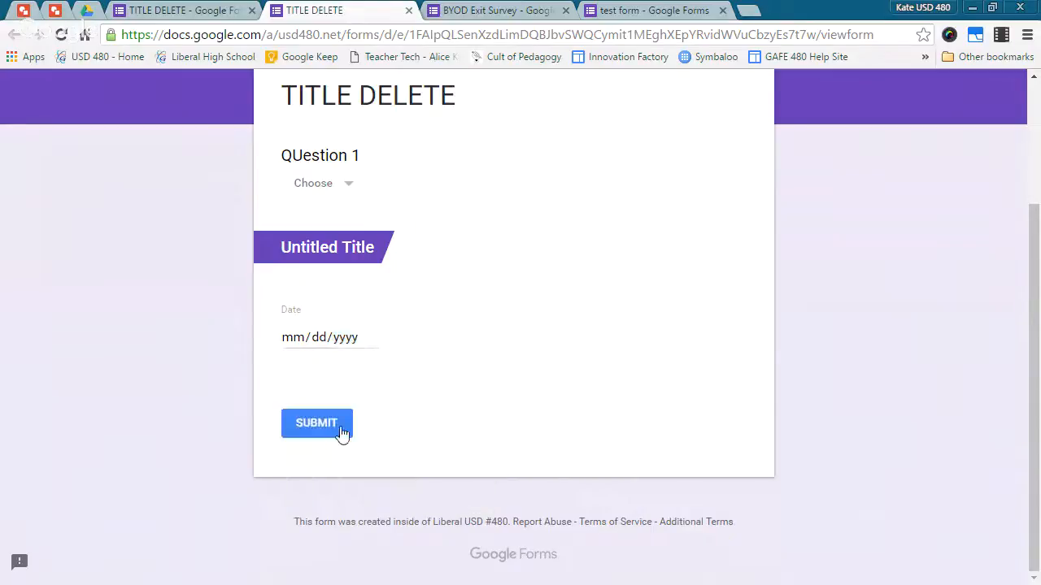
{"action": "scroll", "coordinate": [369, 432], "scroll_direction": "up", "scroll_amount": 2}
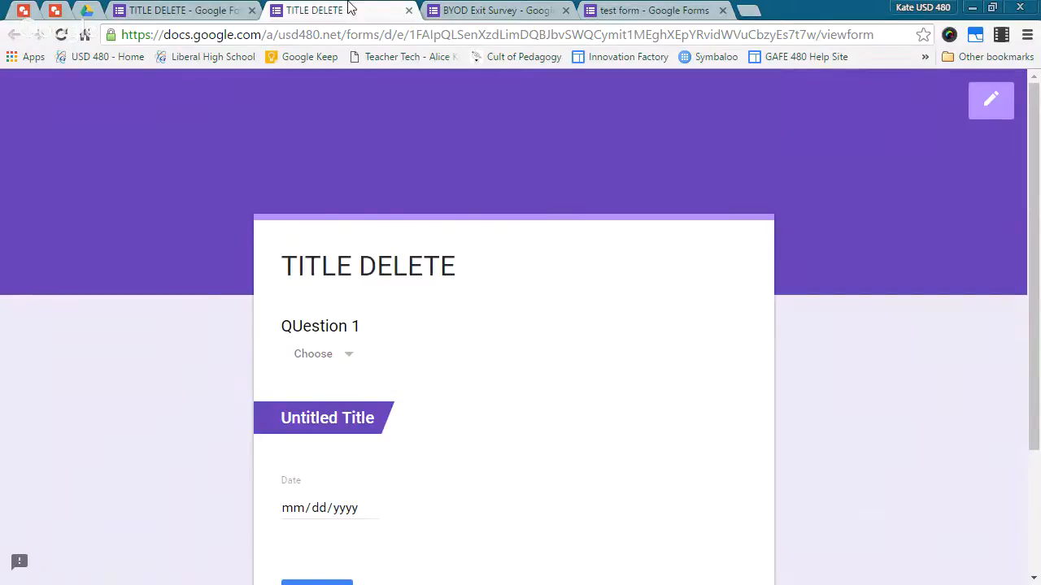
{"action": "left_click", "coordinate": [408, 11]}
Switch to the test form and look through its questions.
{"action": "scroll", "coordinate": [618, 422], "scroll_direction": "down", "scroll_amount": 3}
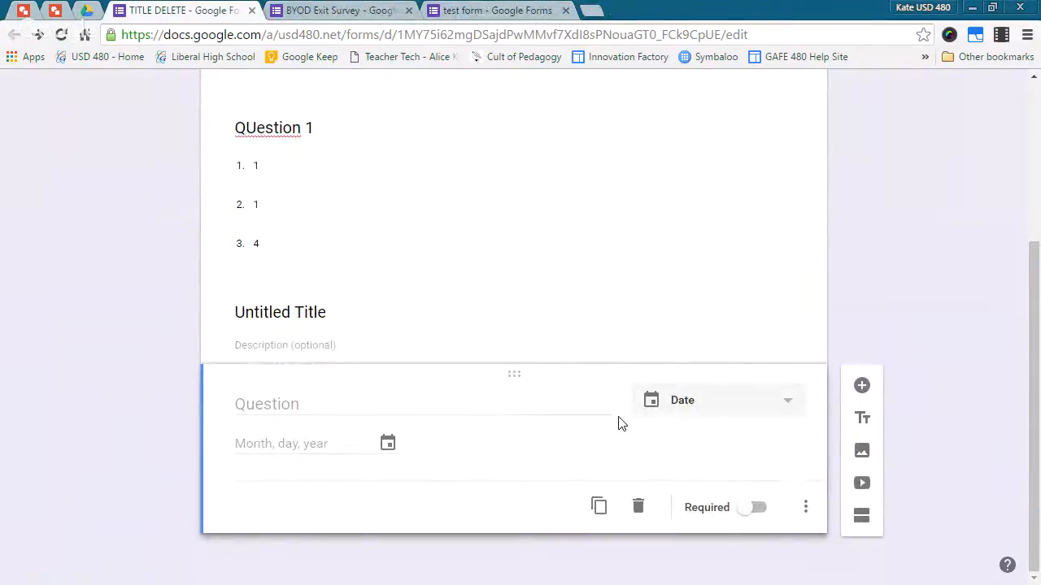
{"action": "scroll", "coordinate": [617, 423], "scroll_direction": "up", "scroll_amount": 2}
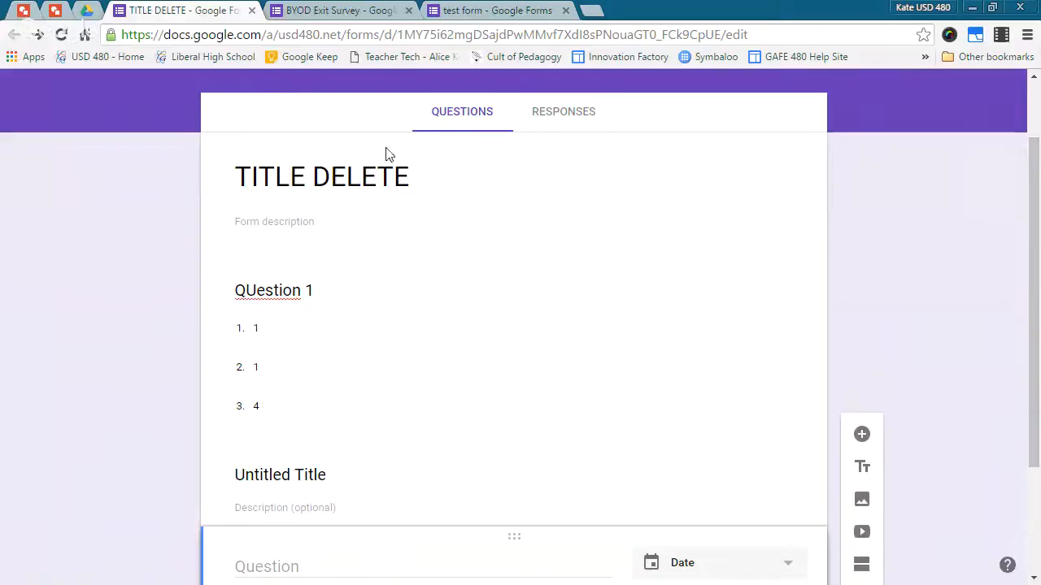
{"action": "left_click", "coordinate": [496, 10]}
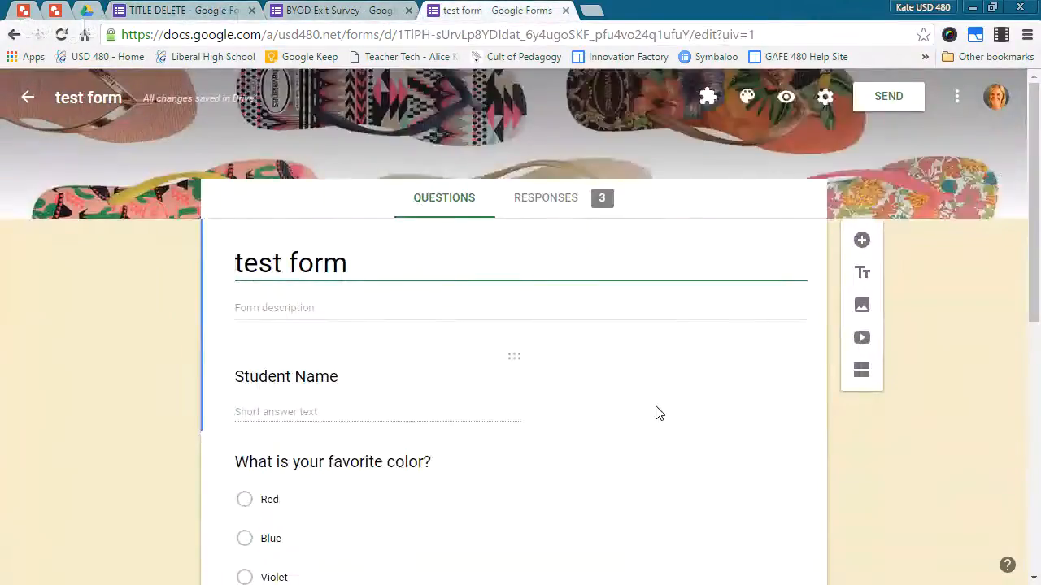
{"action": "scroll", "coordinate": [657, 413], "scroll_direction": "down", "scroll_amount": 6}
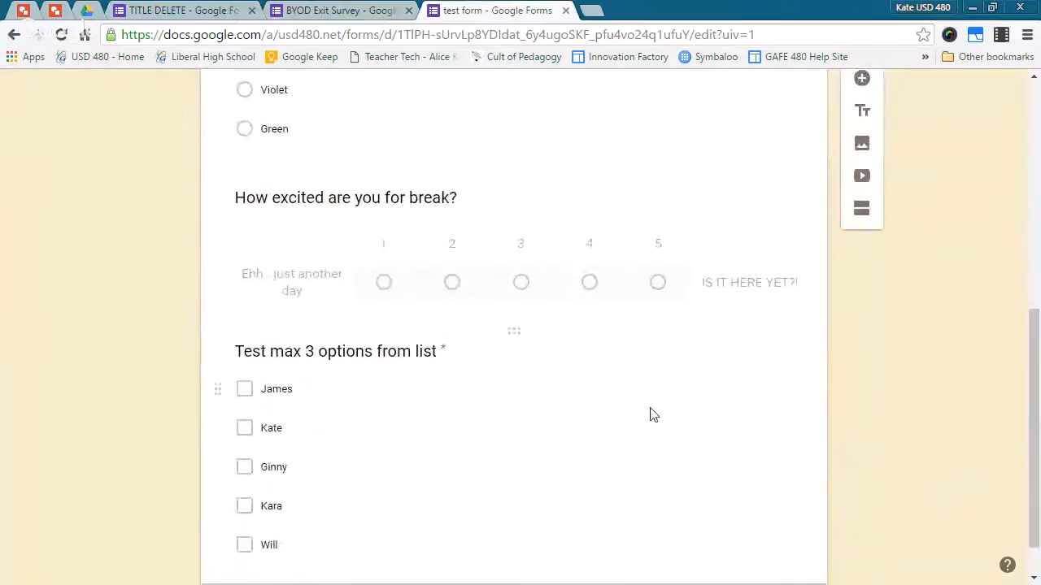
{"action": "scroll", "coordinate": [652, 414], "scroll_direction": "up", "scroll_amount": 4}
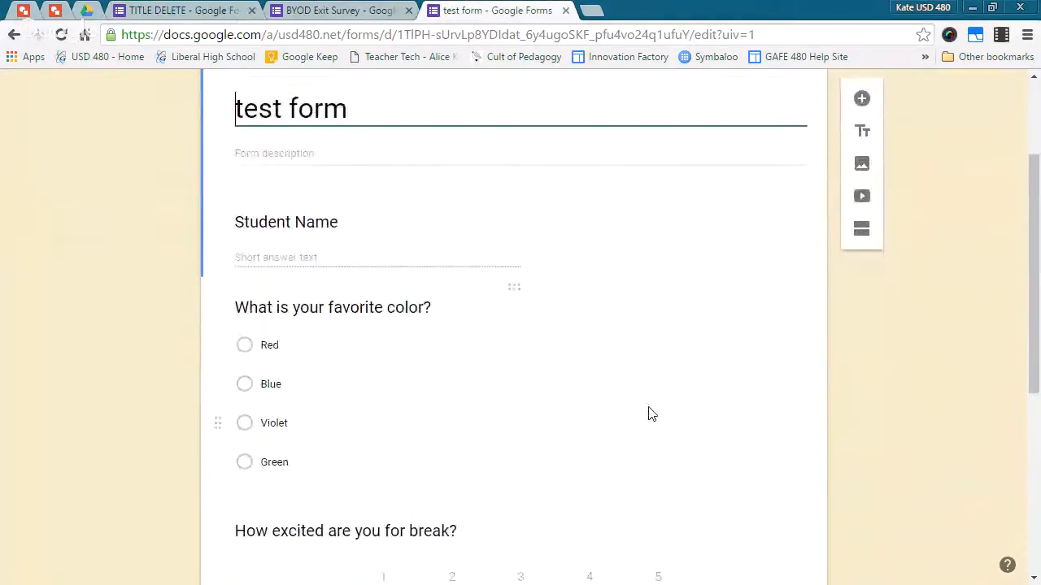
{"action": "scroll", "coordinate": [651, 414], "scroll_direction": "up", "scroll_amount": 2}
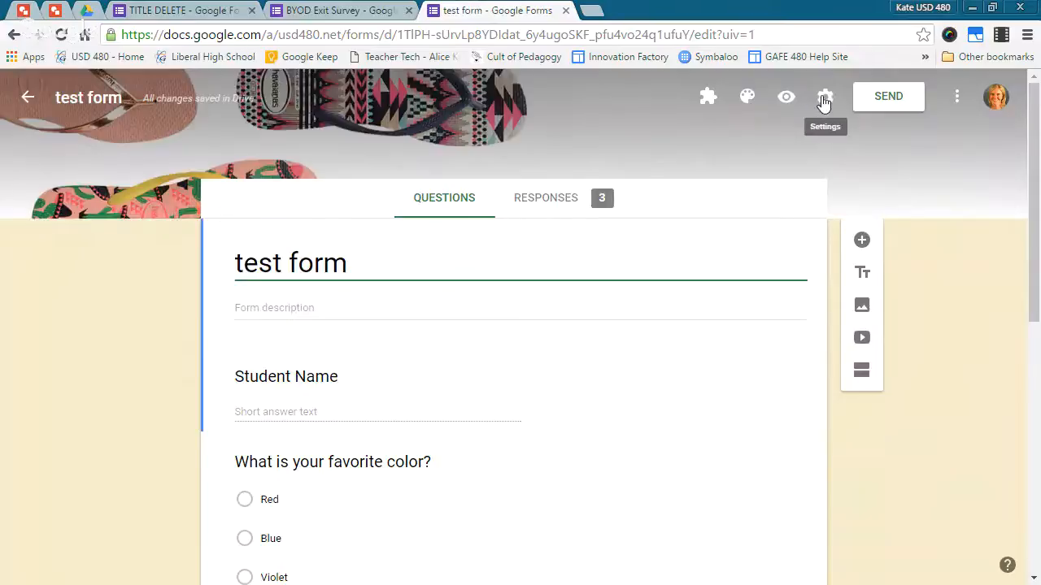
Open the test form's settings and review the general options for sign-in, email collection and response receipts.
{"action": "left_click", "coordinate": [823, 99]}
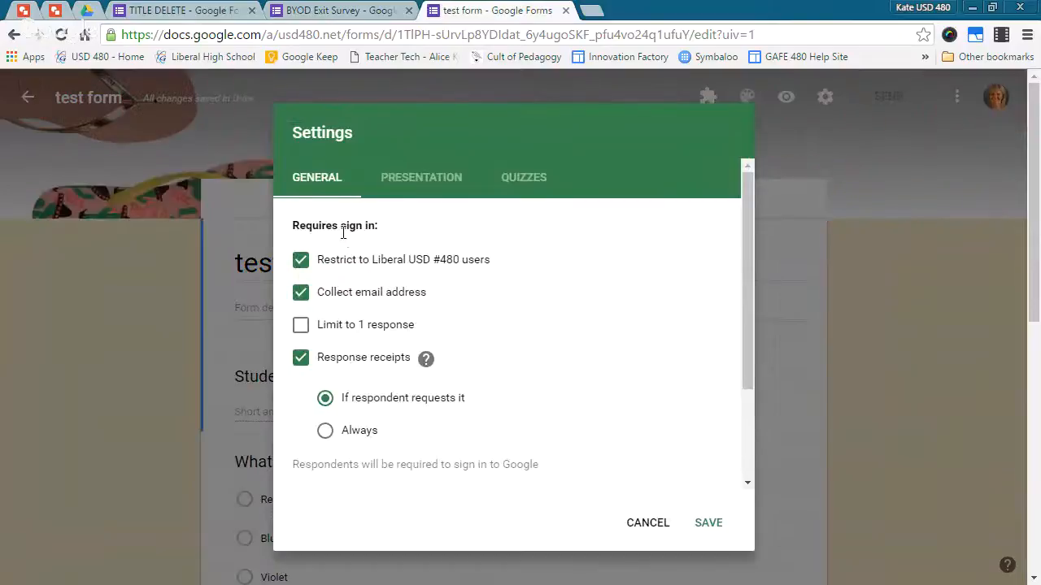
{"action": "scroll", "coordinate": [345, 235], "scroll_direction": "down", "scroll_amount": 1}
{"action": "scroll", "coordinate": [348, 232], "scroll_direction": "up", "scroll_amount": 1}
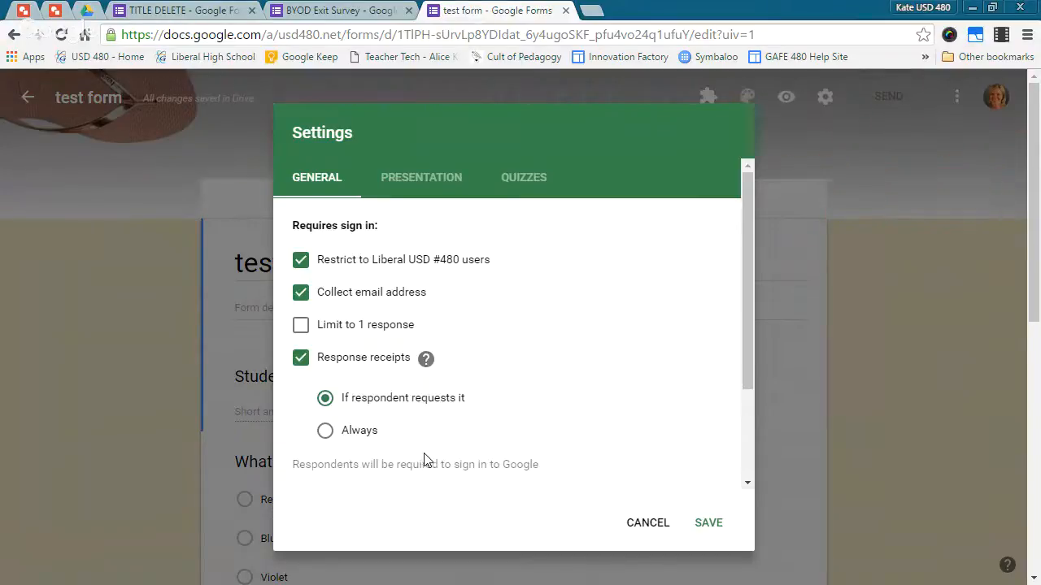
Turn the restriction to Liberal USD #480 users off and back on, and re-enable Collect email address.
{"action": "left_click", "coordinate": [301, 260]}
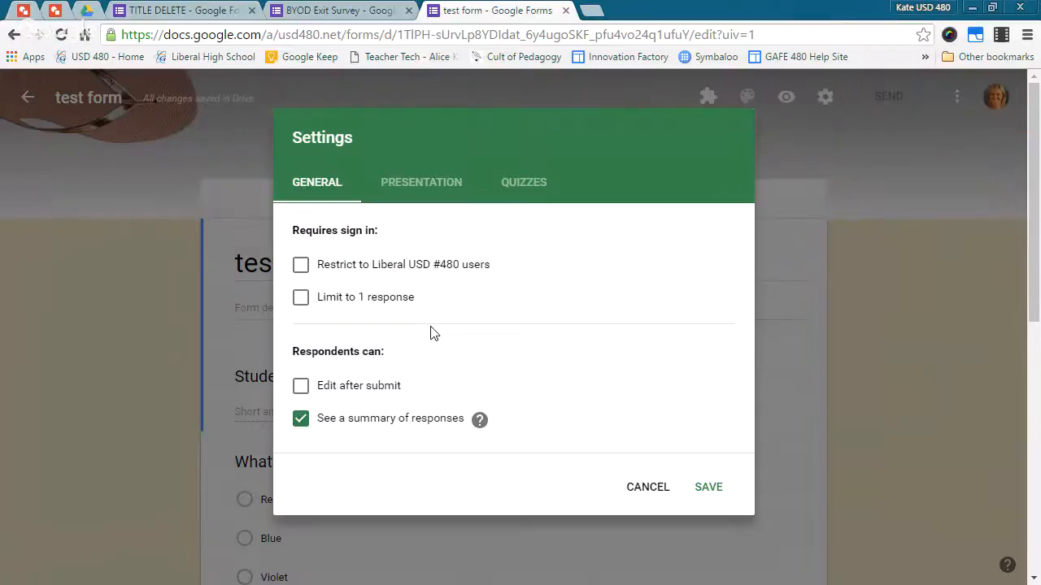
{"action": "left_click", "coordinate": [298, 263]}
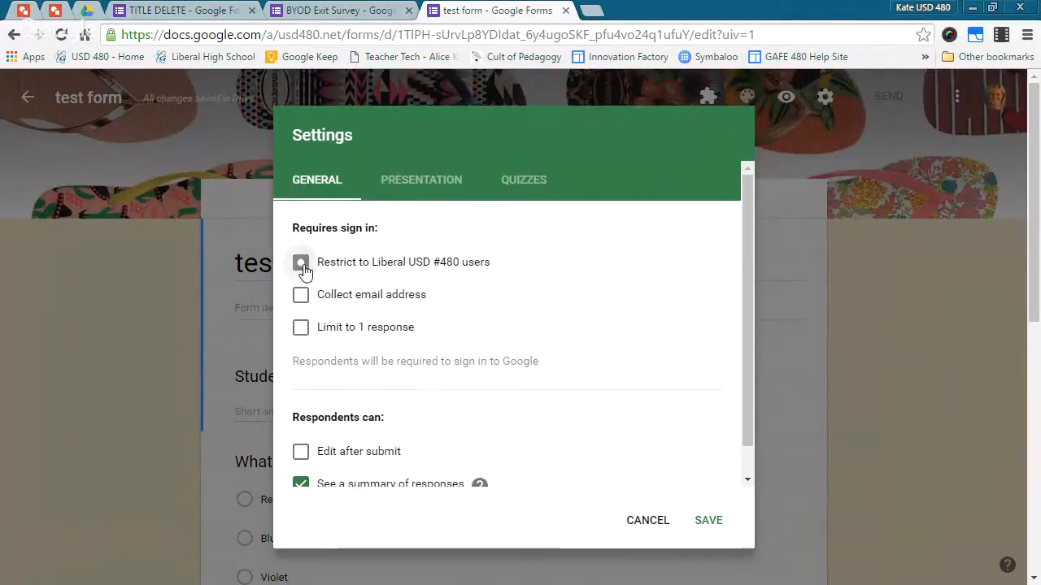
{"action": "left_click", "coordinate": [300, 294]}
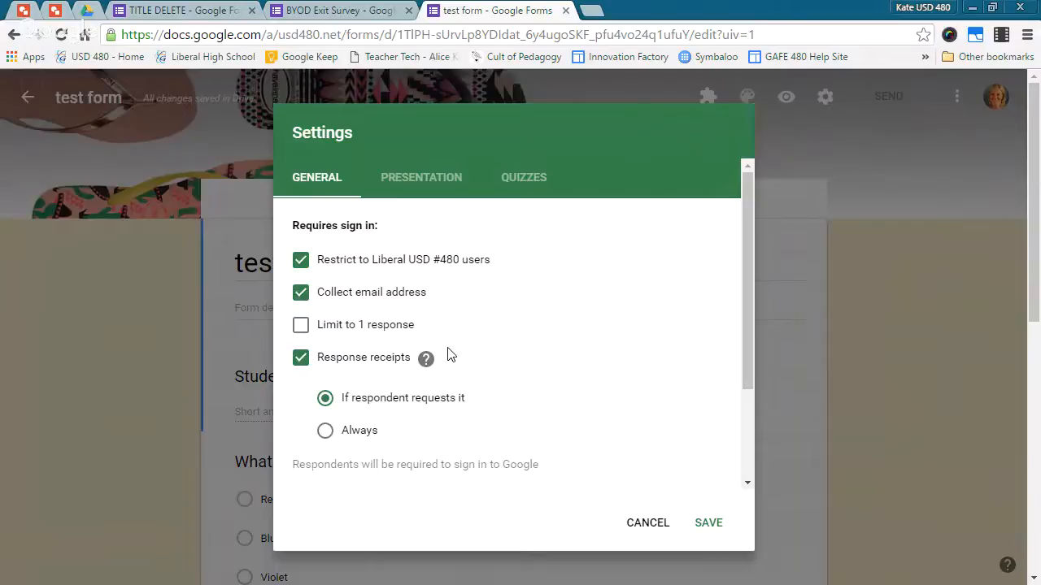
Turn off the option letting respondents see a summary of responses, read its help note, and turn it back on.
{"action": "scroll", "coordinate": [450, 356], "scroll_direction": "down", "scroll_amount": 2}
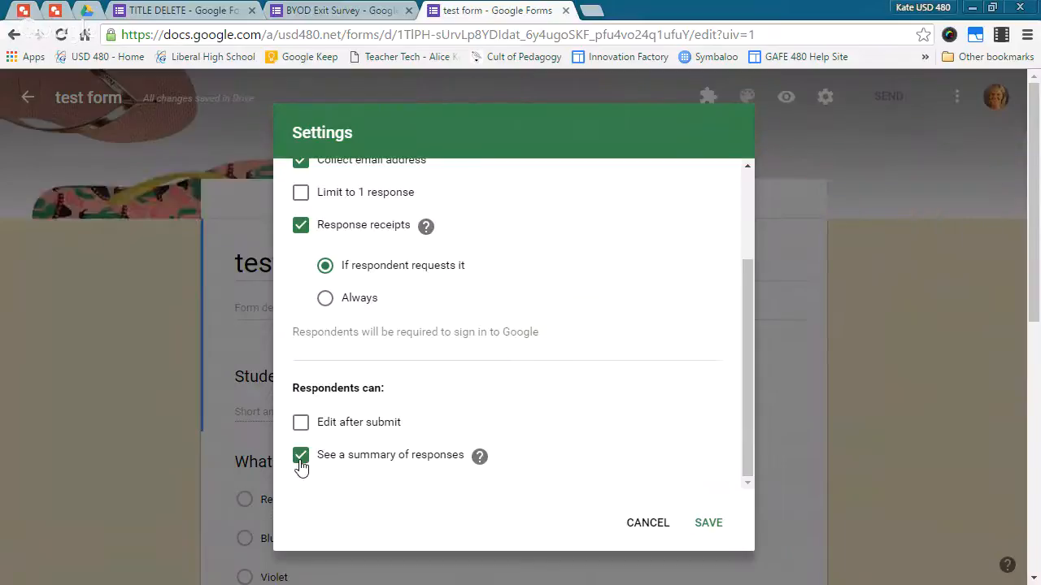
{"action": "left_click", "coordinate": [301, 460]}
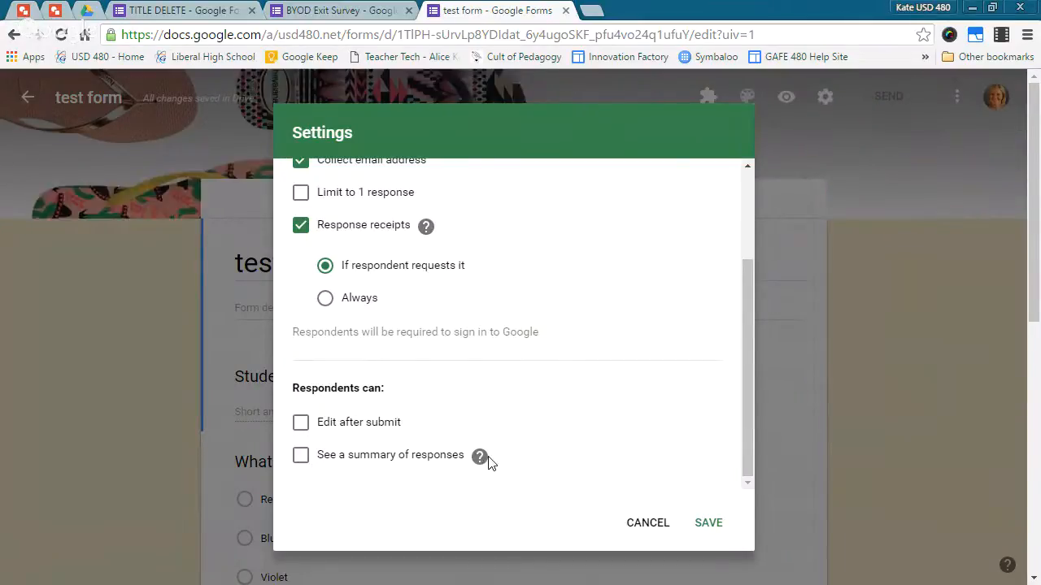
{"action": "mouse_move", "coordinate": [478, 463]}
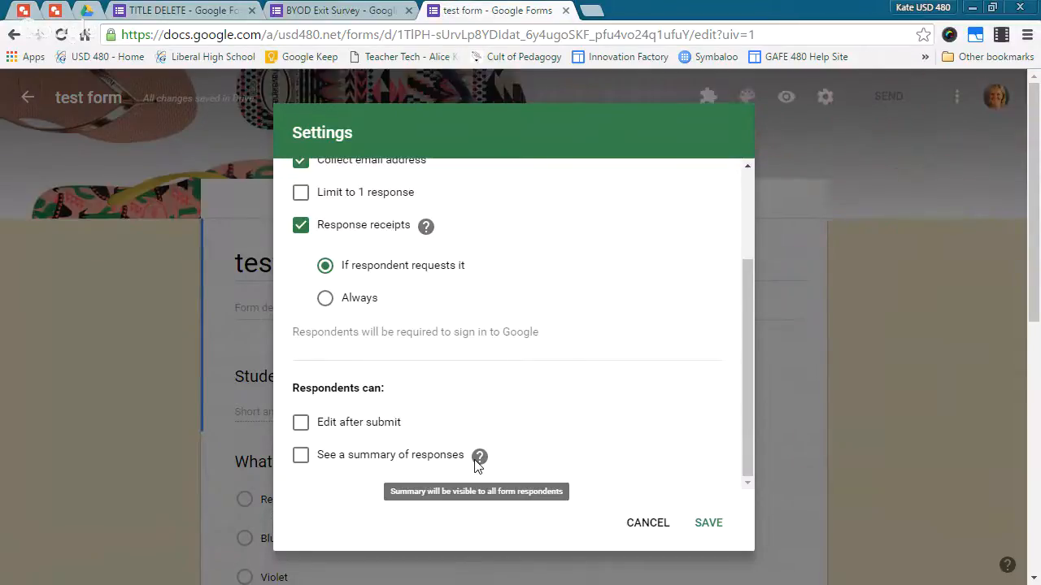
{"action": "left_click", "coordinate": [301, 456]}
{"action": "scroll", "coordinate": [499, 448], "scroll_direction": "up", "scroll_amount": 3}
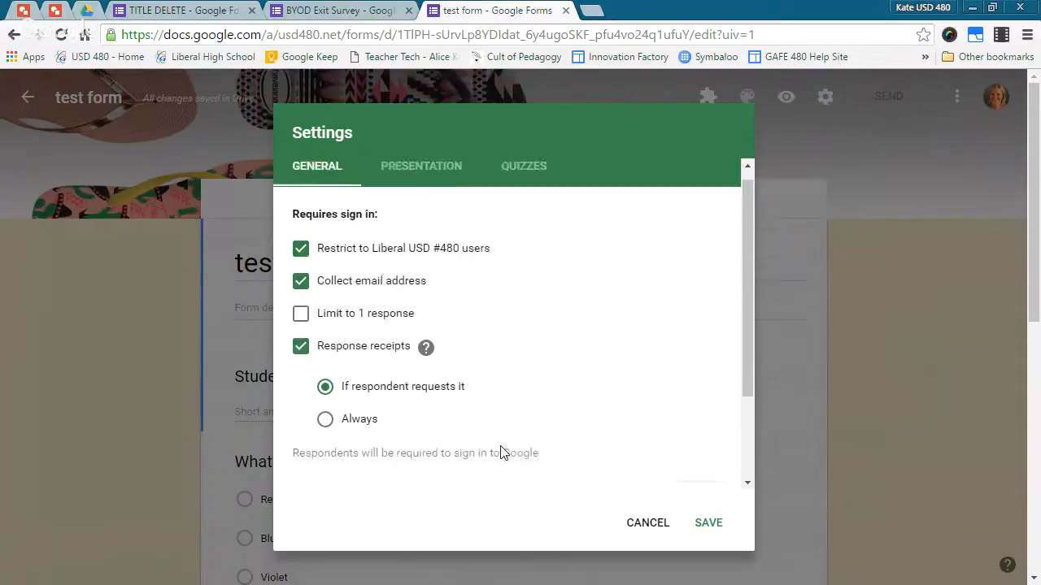
Review the form's Presentation and Quizzes settings, recheck the General settings, and close them without saving.
{"action": "left_click", "coordinate": [406, 180]}
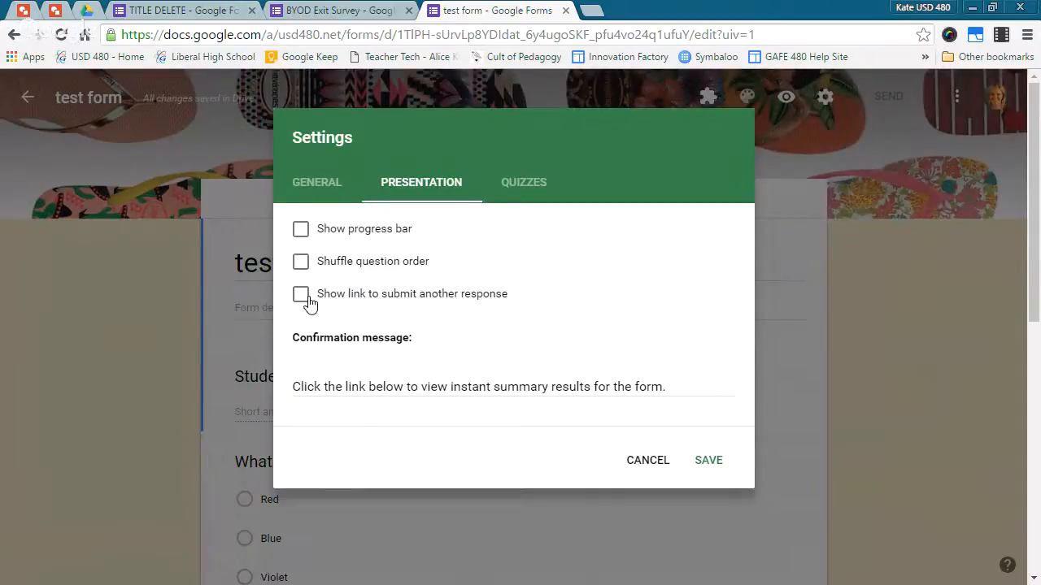
{"action": "left_click", "coordinate": [526, 182]}
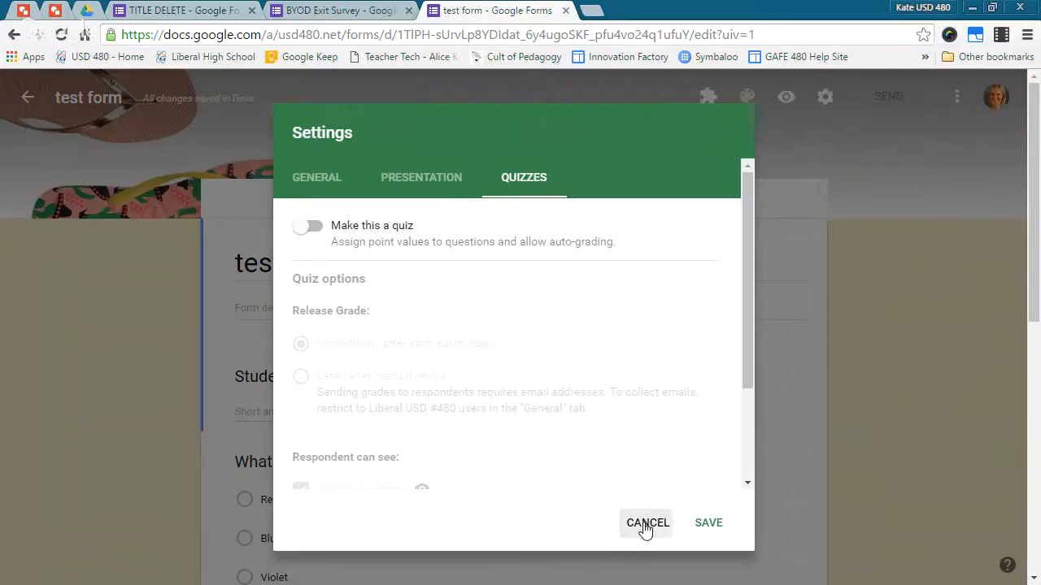
{"action": "left_click", "coordinate": [646, 524]}
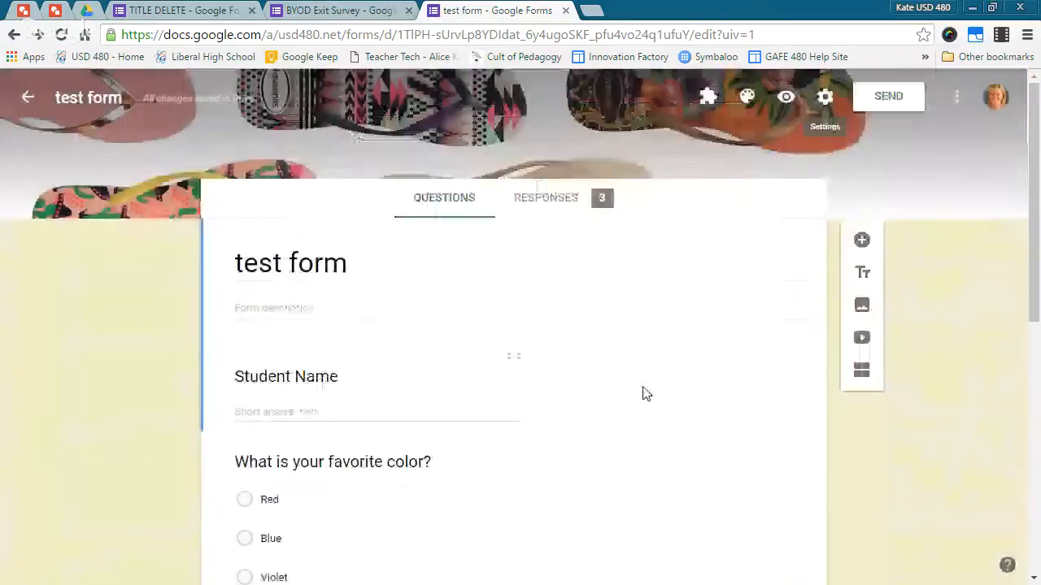
{"action": "left_click", "coordinate": [825, 99]}
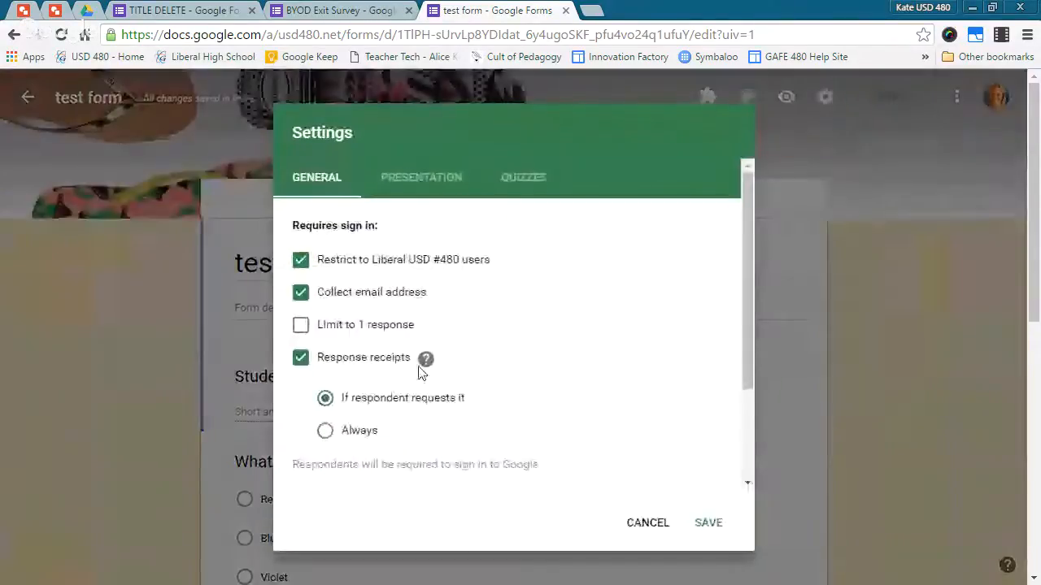
{"action": "left_click", "coordinate": [655, 526]}
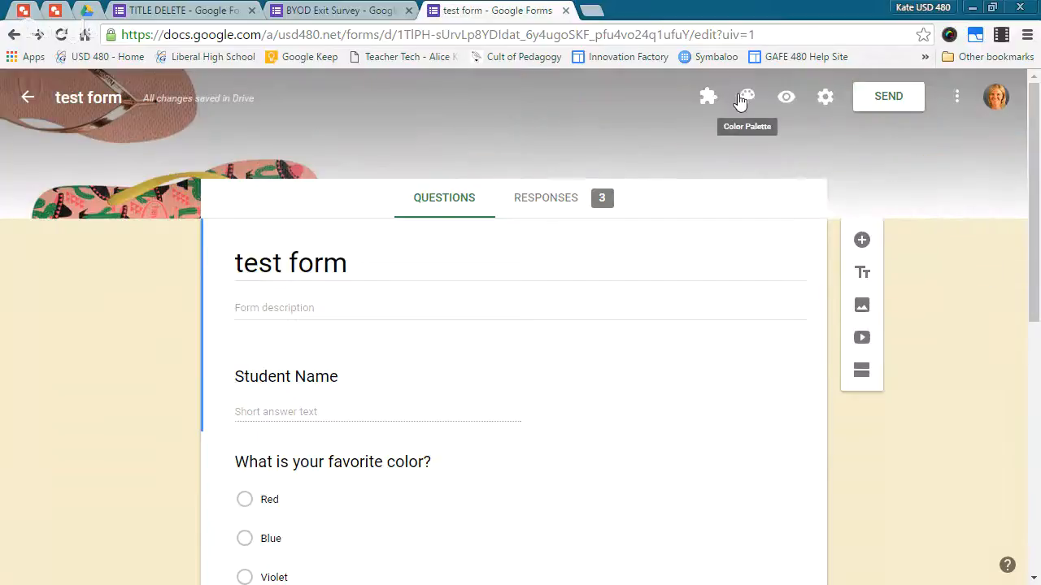
Replace the form's flip-flop header theme with the purple color in the first row of the palette.
{"action": "left_click", "coordinate": [747, 98]}
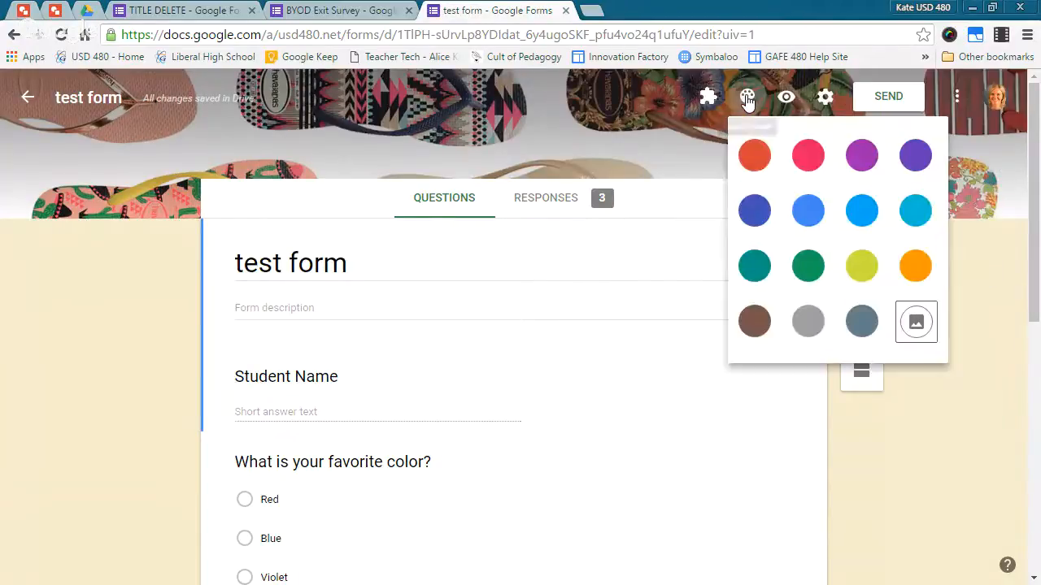
{"action": "left_click", "coordinate": [914, 154]}
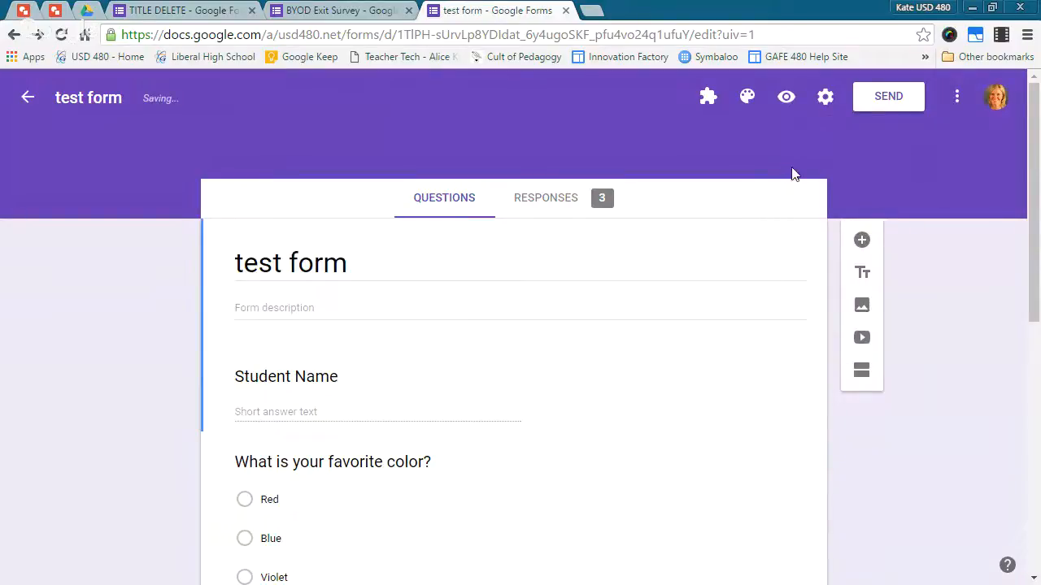
Browse the Work and School and Just kids header images and the photo upload option, and close the theme chooser without selecting any.
{"action": "left_click", "coordinate": [747, 97]}
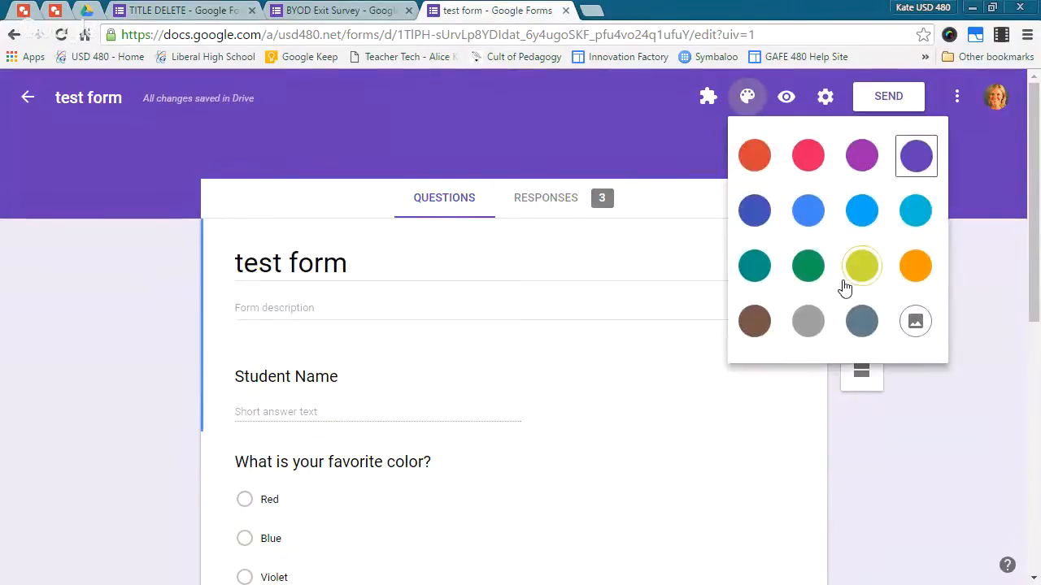
{"action": "left_click", "coordinate": [916, 322]}
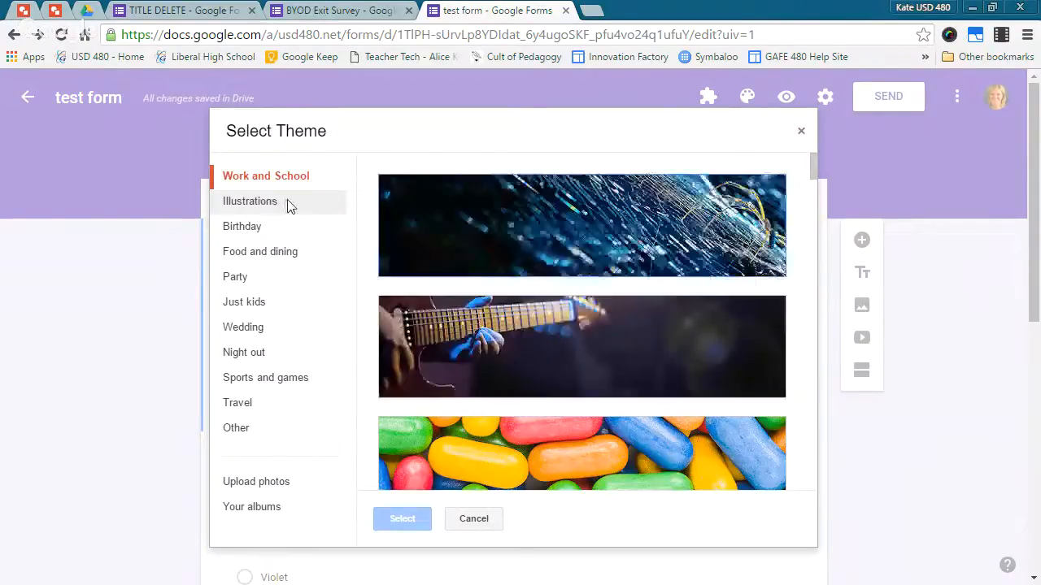
{"action": "scroll", "coordinate": [553, 377], "scroll_direction": "down", "scroll_amount": 10}
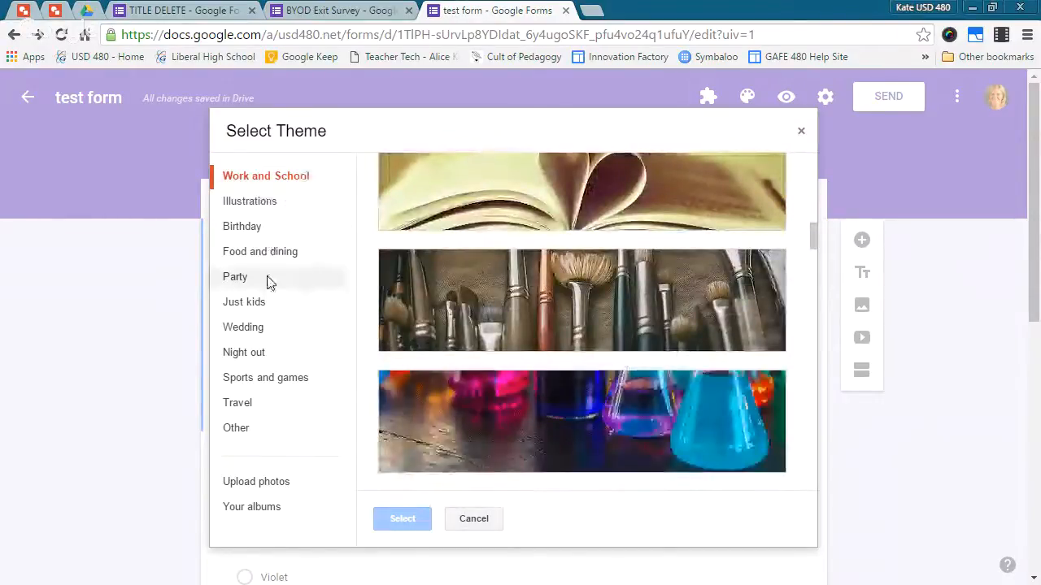
{"action": "left_click", "coordinate": [253, 309]}
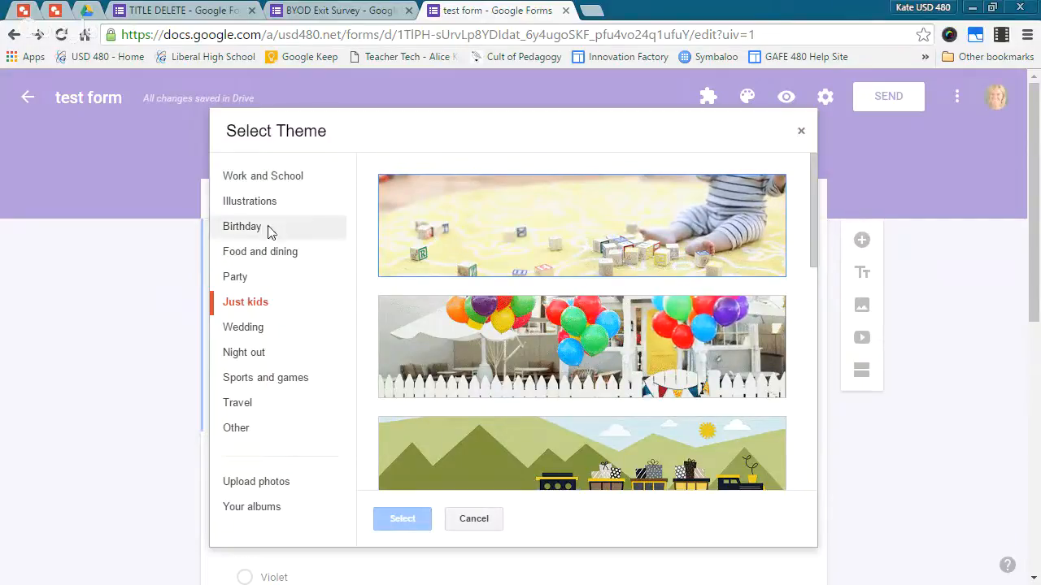
{"action": "left_click", "coordinate": [286, 488]}
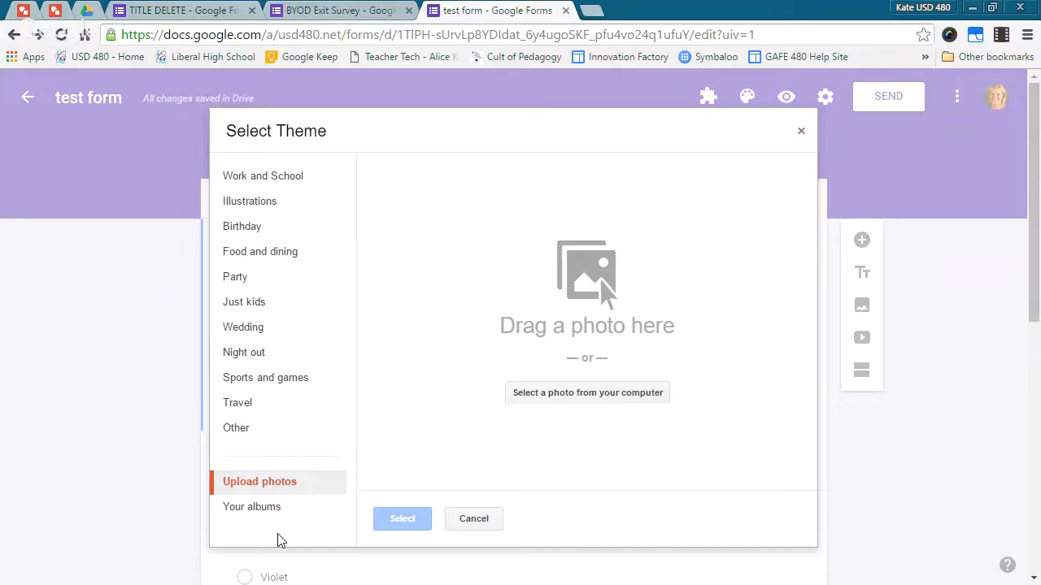
{"action": "left_click", "coordinate": [472, 521]}
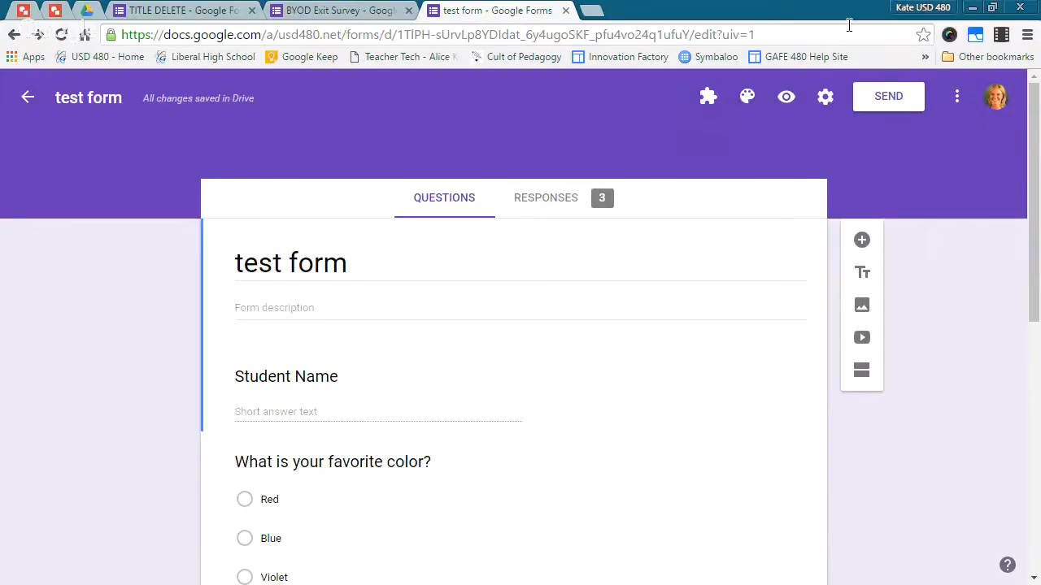
Open the form's email sending options, try looking up recipients by the group "ics" and by a partial name, and clear the recipient entry.
{"action": "left_click", "coordinate": [890, 100]}
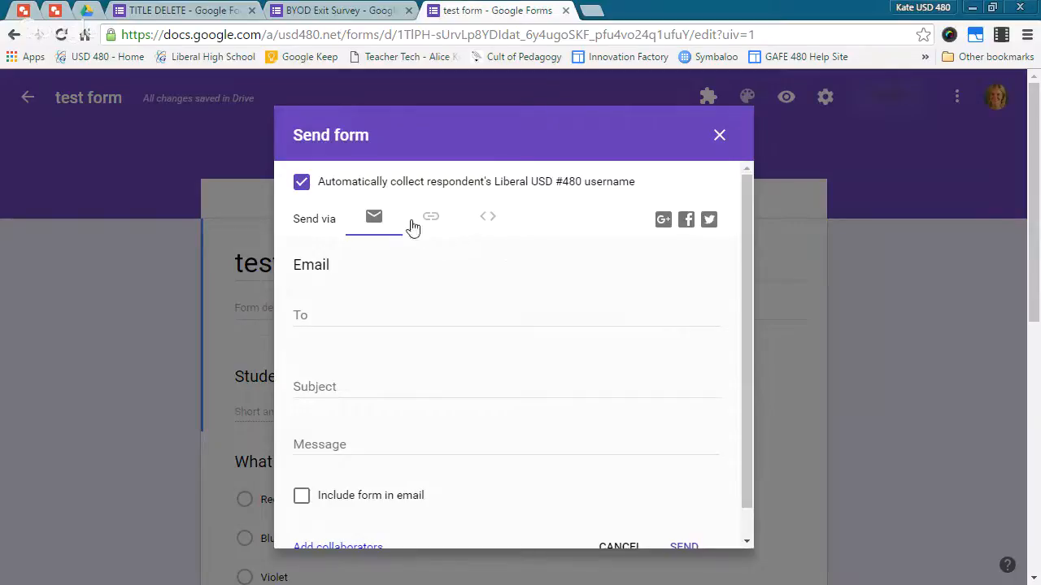
{"action": "scroll", "coordinate": [418, 341], "scroll_direction": "down", "scroll_amount": 1}
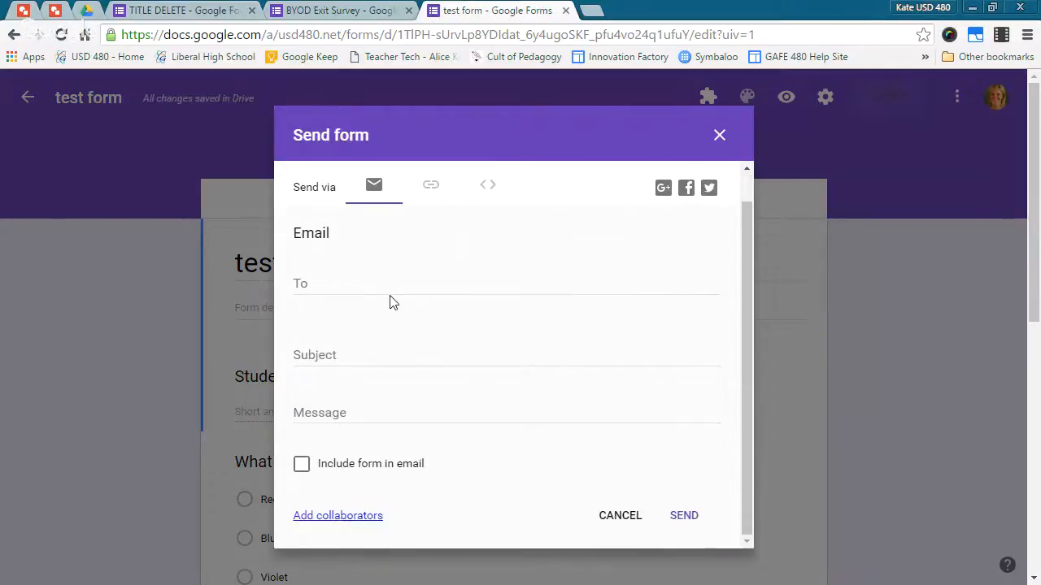
{"action": "left_click", "coordinate": [343, 285]}
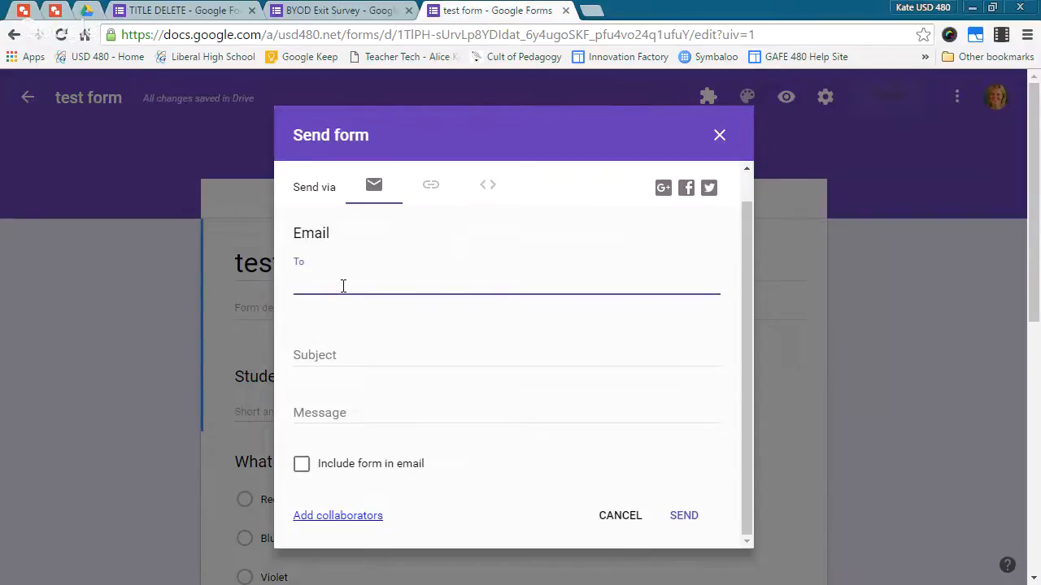
{"action": "type", "text": "ics"}
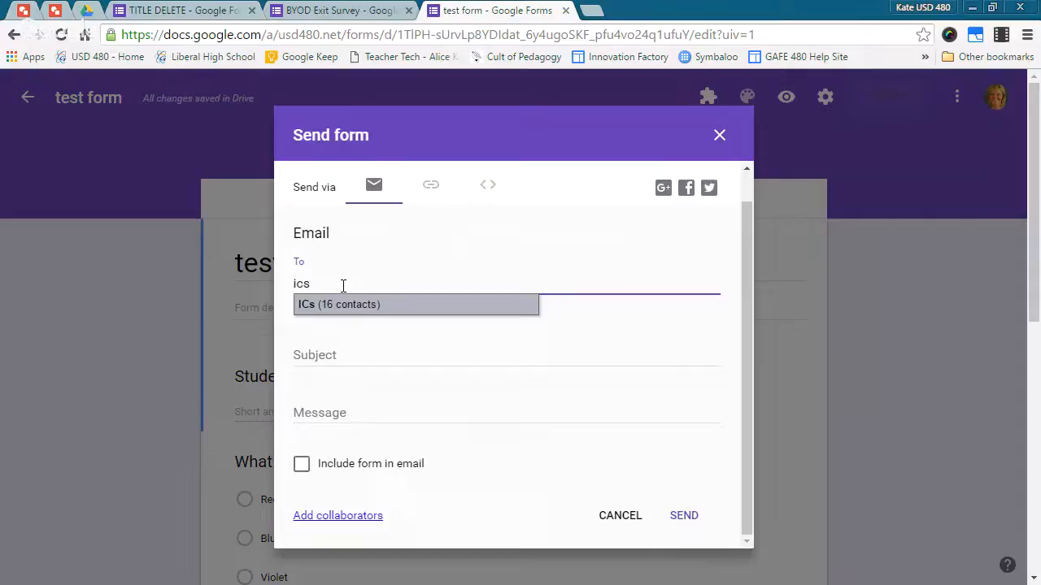
{"action": "key", "text": "BackSpace"}
{"action": "key", "text": "BackSpace"}
{"action": "key", "text": "BackSpace"}
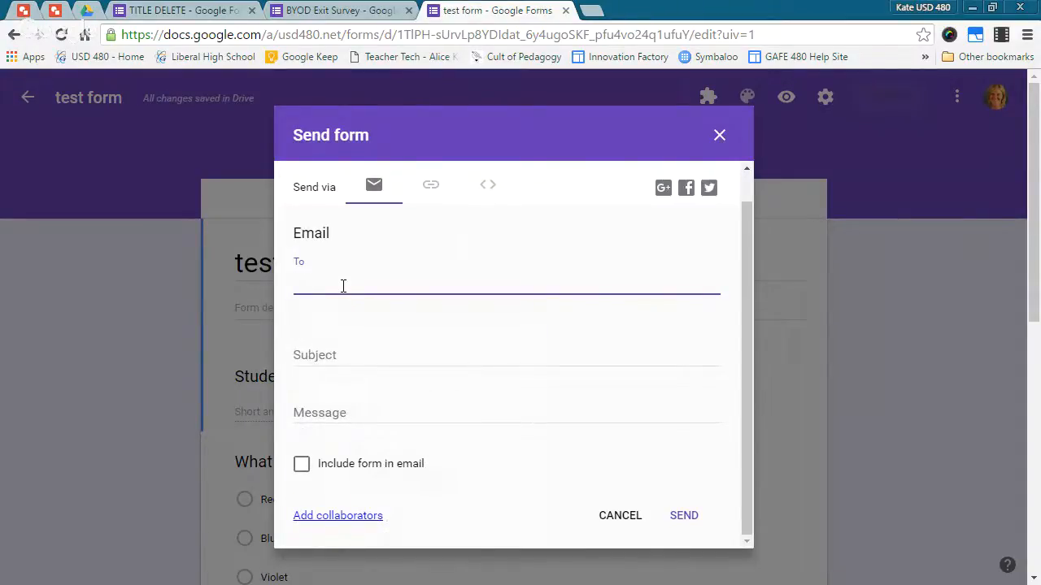
{"action": "type", "text": "du"}
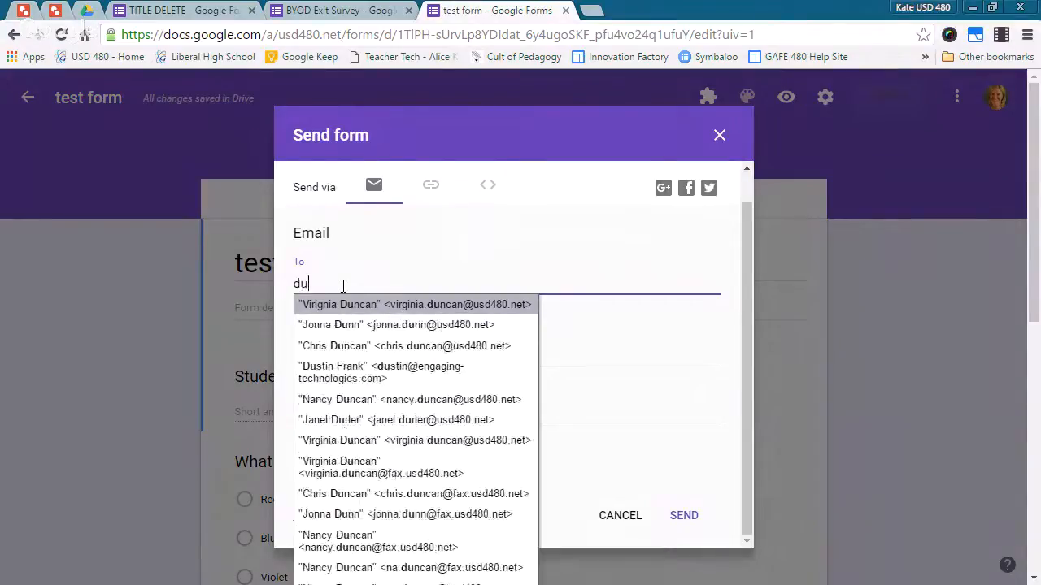
{"action": "key", "text": "BackSpace"}
{"action": "key", "text": "BackSpace"}
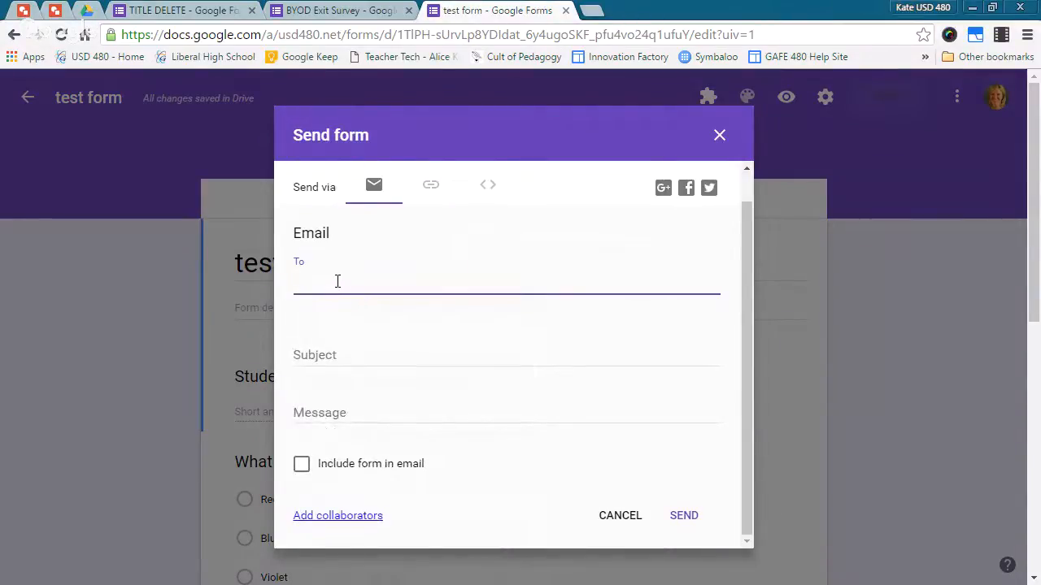
Look at the empty email subject and message entries and enable Include form in email.
{"action": "left_click", "coordinate": [326, 362]}
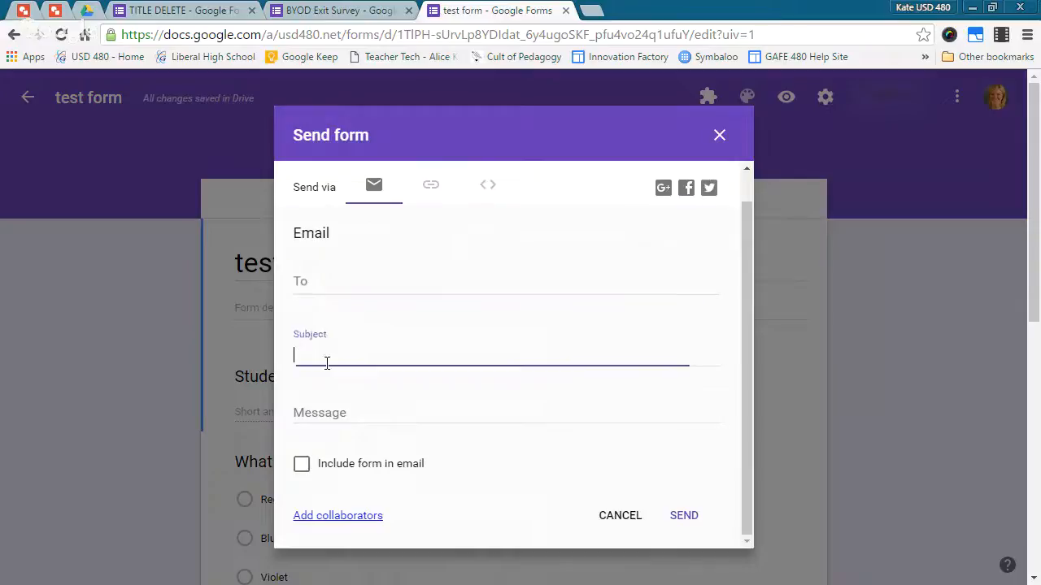
{"action": "left_click", "coordinate": [367, 412]}
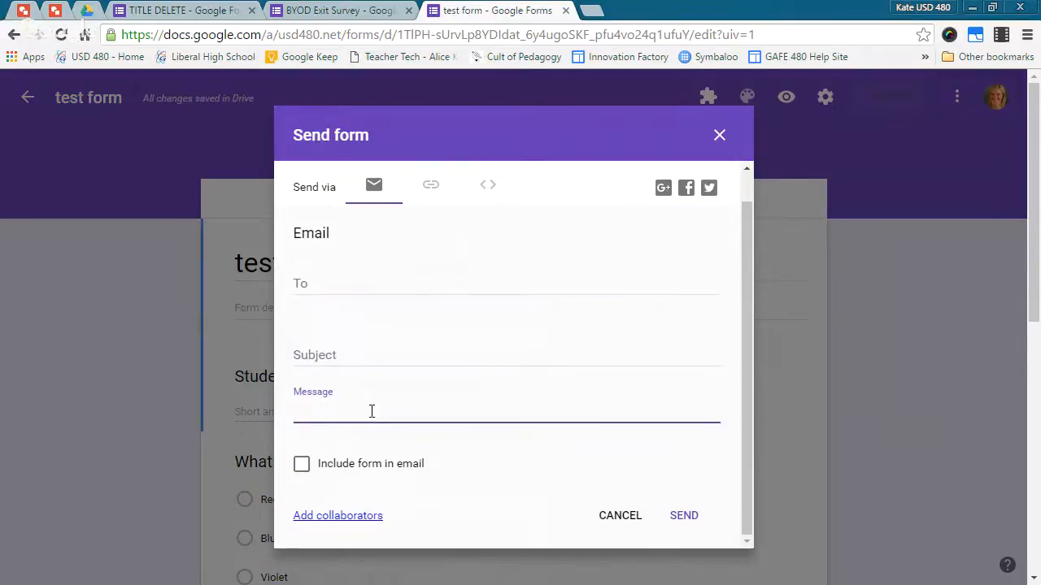
{"action": "left_click", "coordinate": [302, 464]}
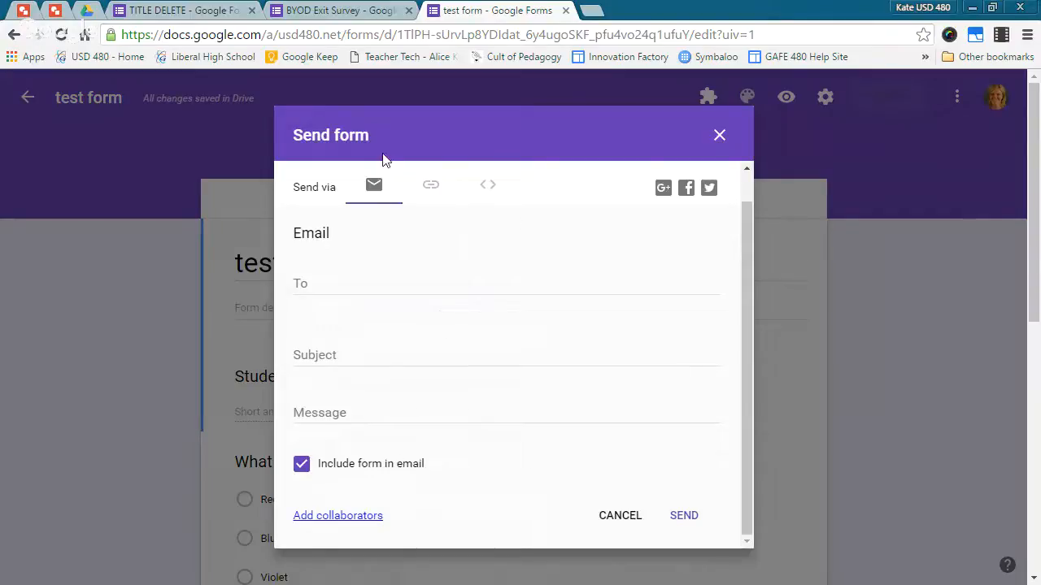
Show the form's shareable link, try the shortened URL, and switch back to the full link.
{"action": "left_click", "coordinate": [432, 192]}
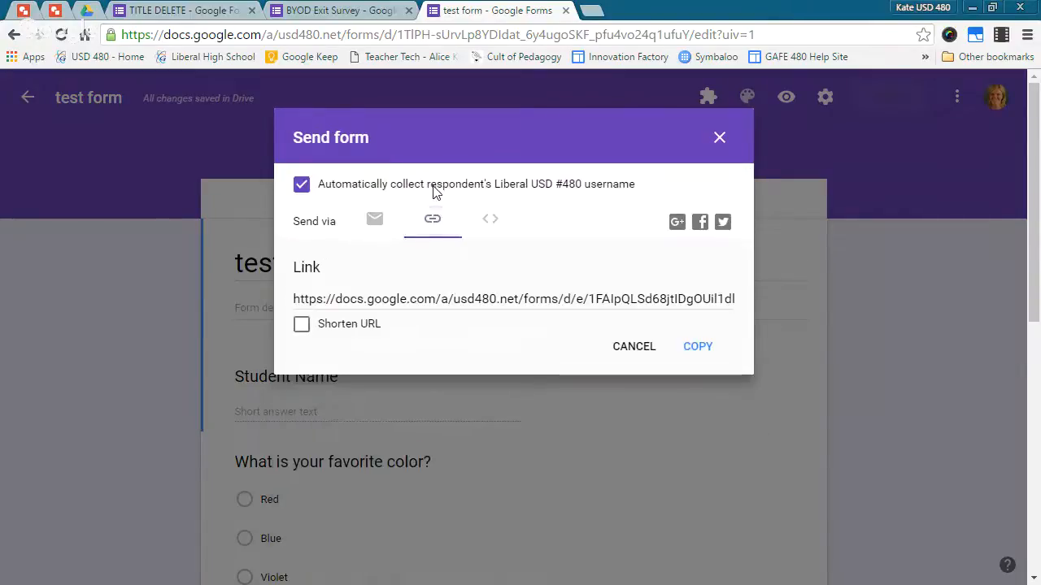
{"action": "left_click", "coordinate": [465, 297]}
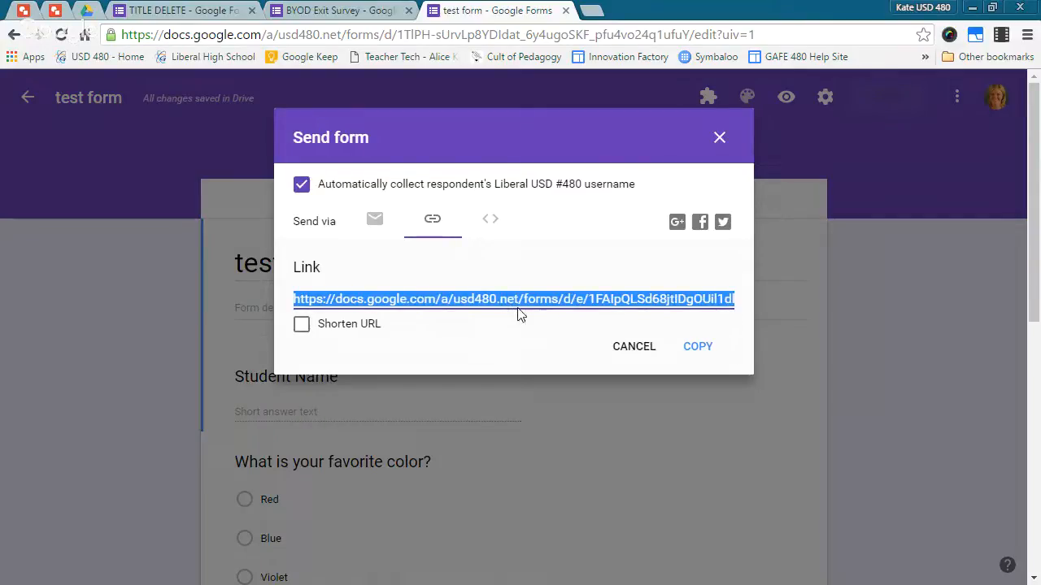
{"action": "left_click", "coordinate": [302, 324]}
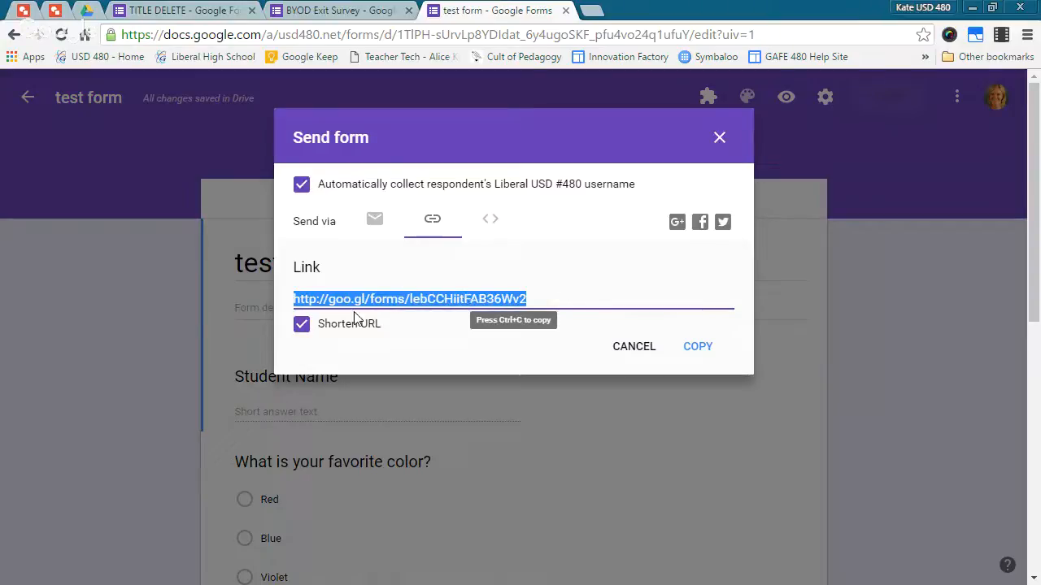
{"action": "left_click", "coordinate": [303, 326]}
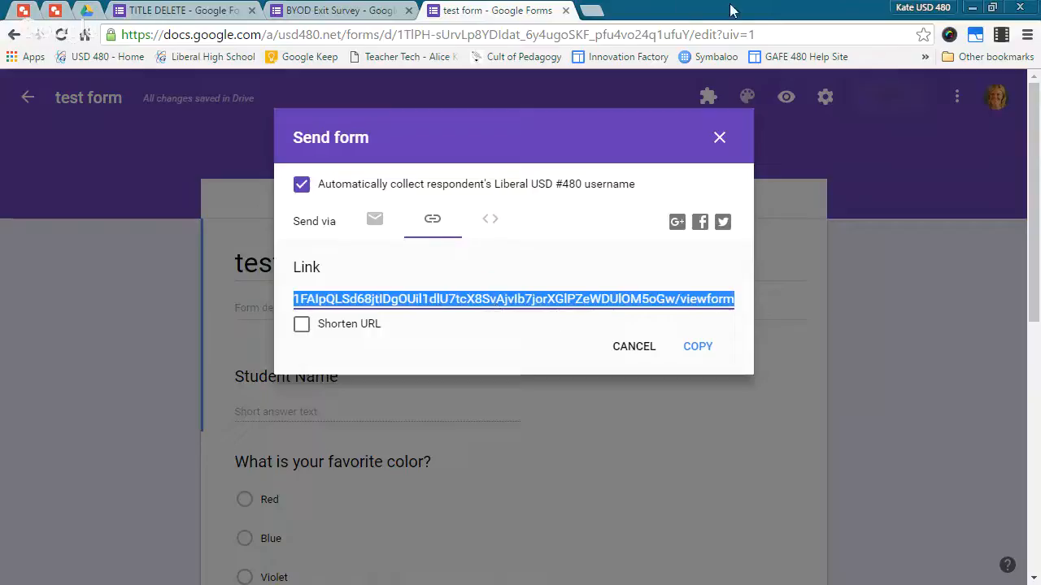
Open the Google URL Shortener at goo.gl in a new browser tab.
{"action": "left_click", "coordinate": [591, 12]}
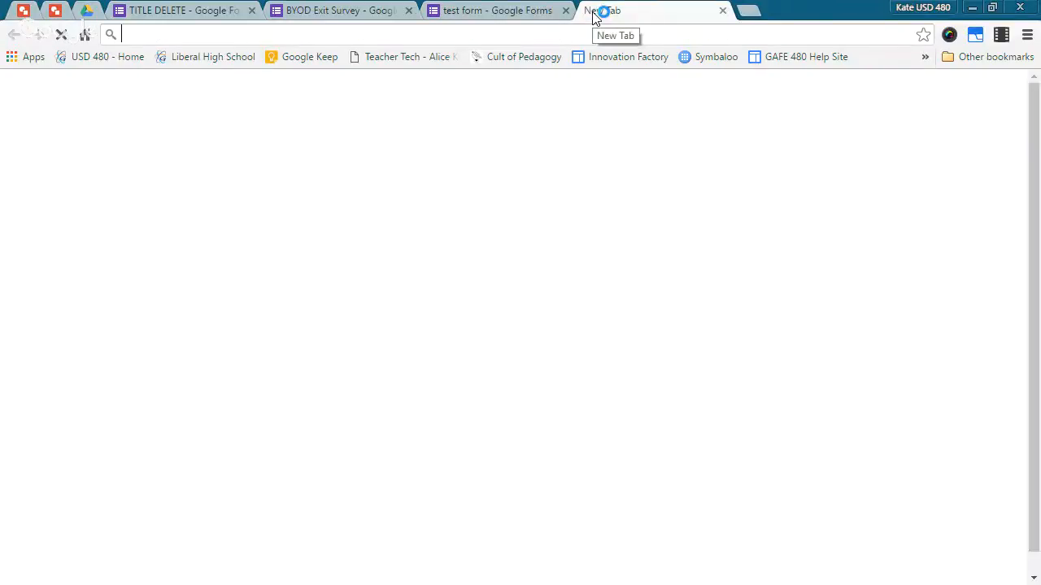
{"action": "type", "text": "goo"}
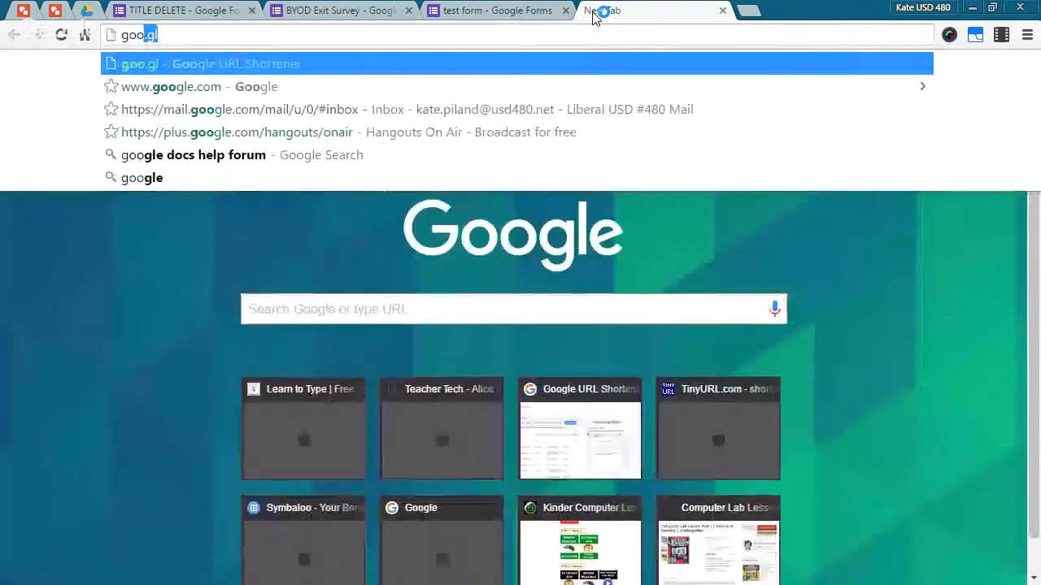
{"action": "type", "text": ".gl"}
{"action": "key", "text": "Return"}
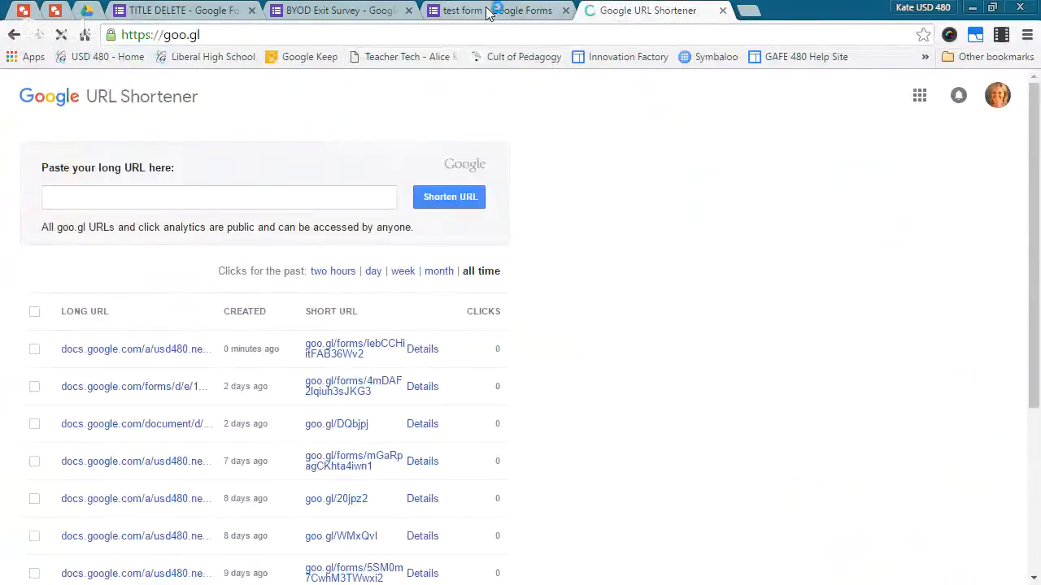
Copy the test form's full link from the sending options and shorten it with the Google URL Shortener.
{"action": "left_click", "coordinate": [520, 11]}
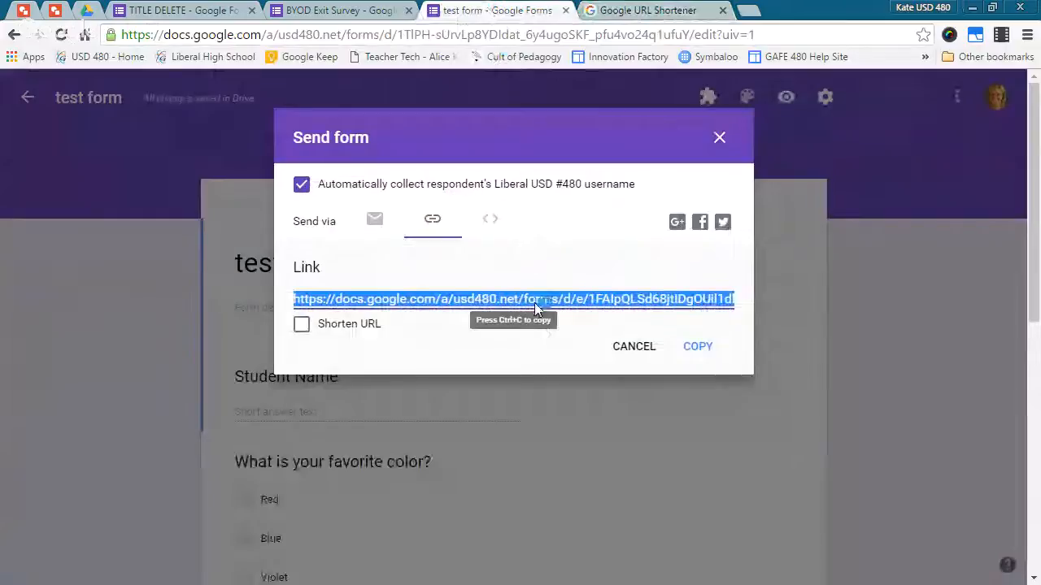
{"action": "key", "text": "ctrl+c"}
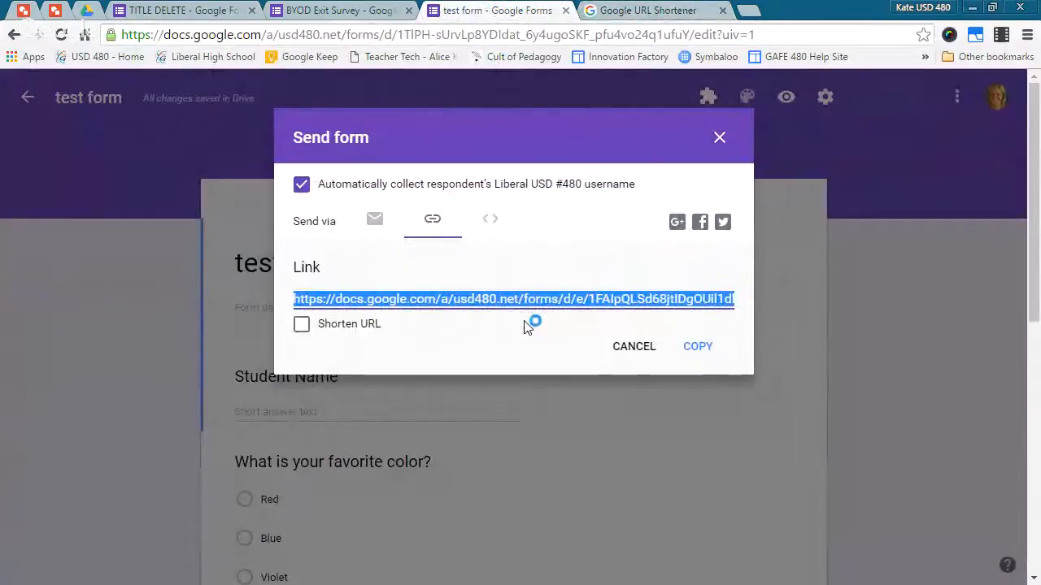
{"action": "left_click", "coordinate": [637, 13]}
{"action": "left_click", "coordinate": [365, 197]}
{"action": "right_click", "coordinate": [365, 198]}
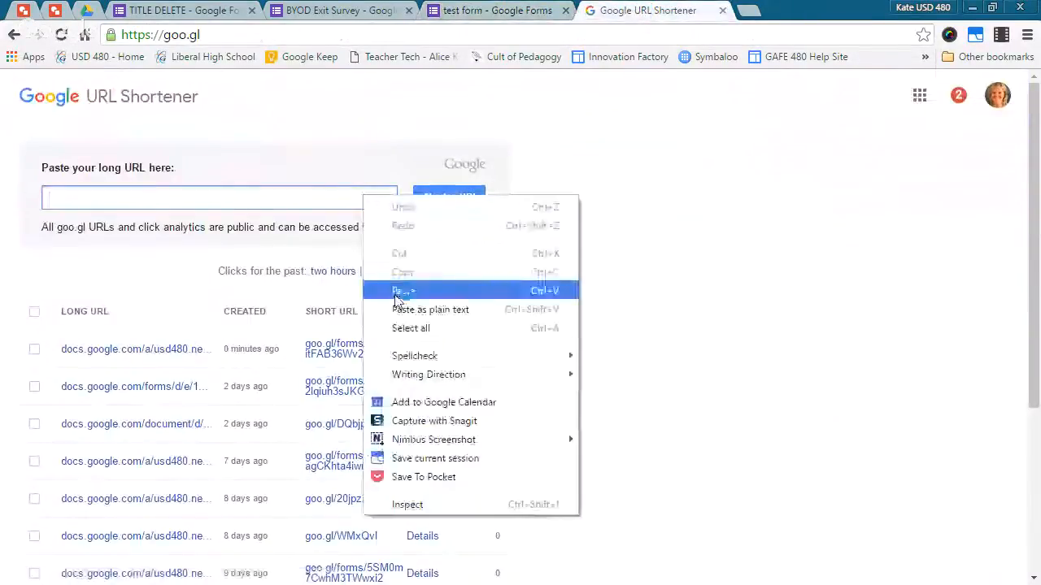
{"action": "left_click", "coordinate": [400, 291]}
{"action": "left_click", "coordinate": [472, 201]}
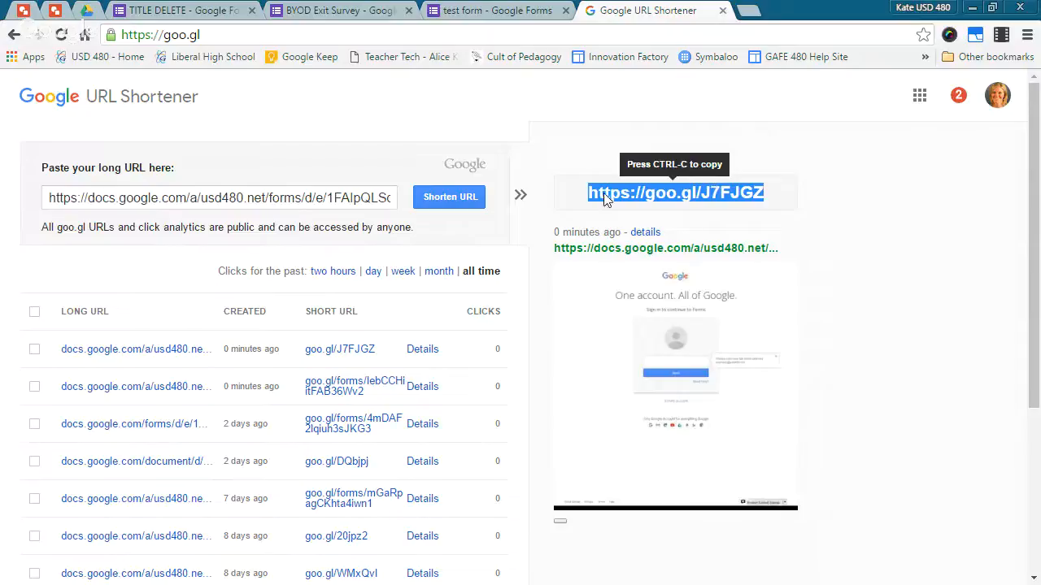
Return to the test form, review its embed HTML, email and link sending options, and cancel without sending.
{"action": "left_click", "coordinate": [476, 12]}
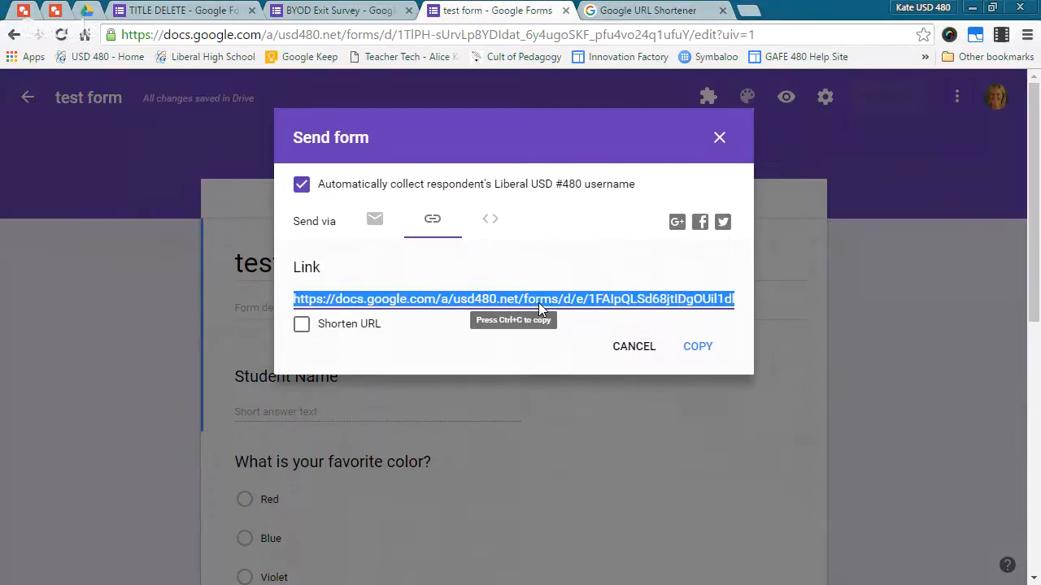
{"action": "left_click", "coordinate": [490, 223]}
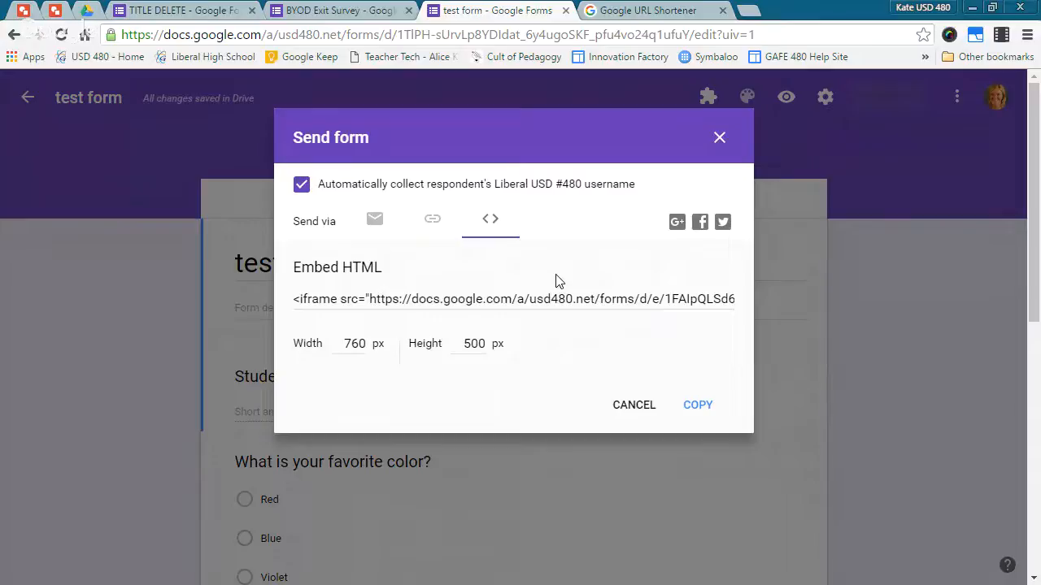
{"action": "left_click", "coordinate": [377, 224]}
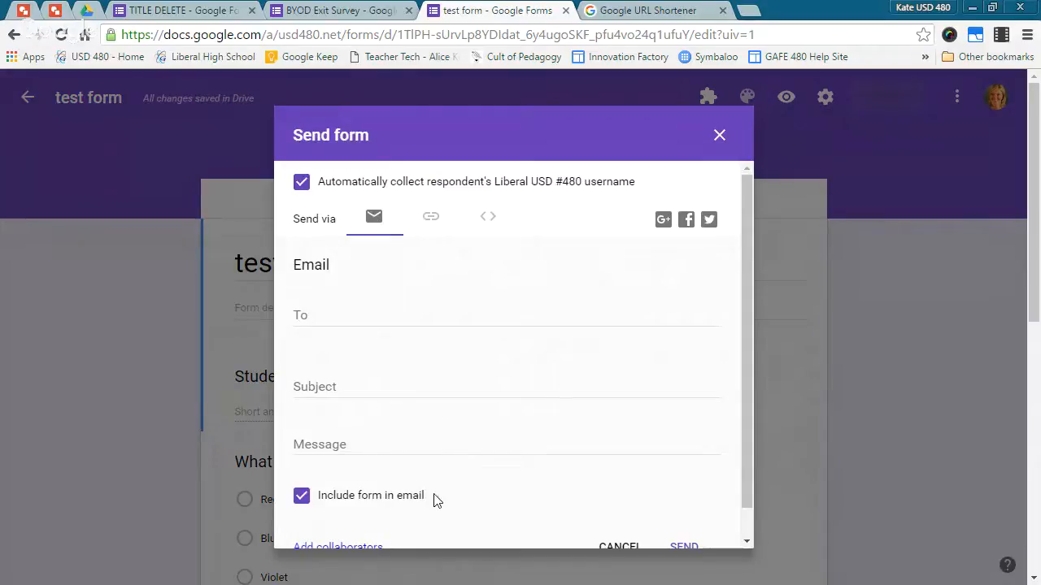
{"action": "left_click", "coordinate": [431, 221]}
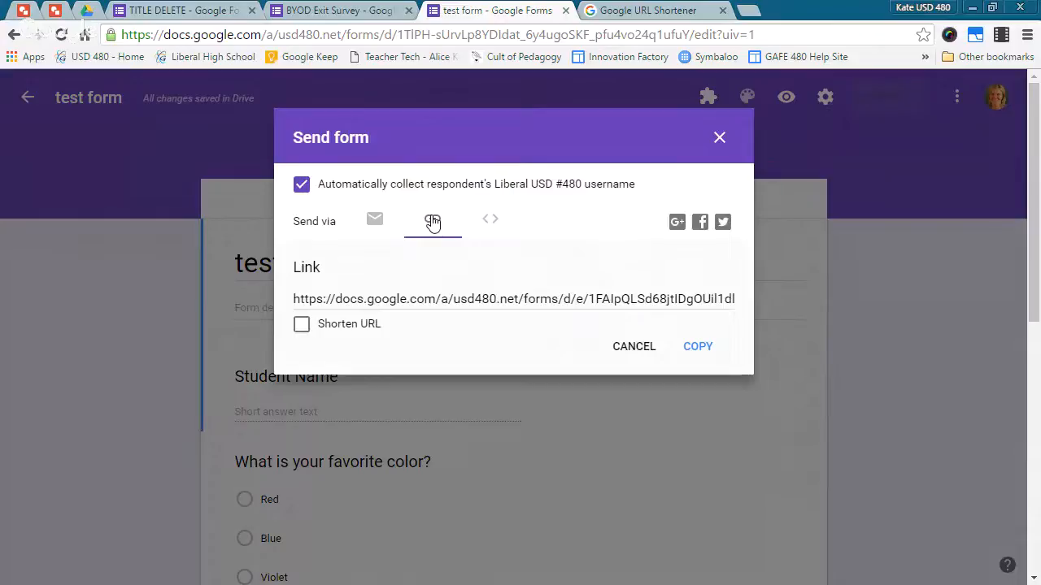
{"action": "left_click", "coordinate": [483, 221]}
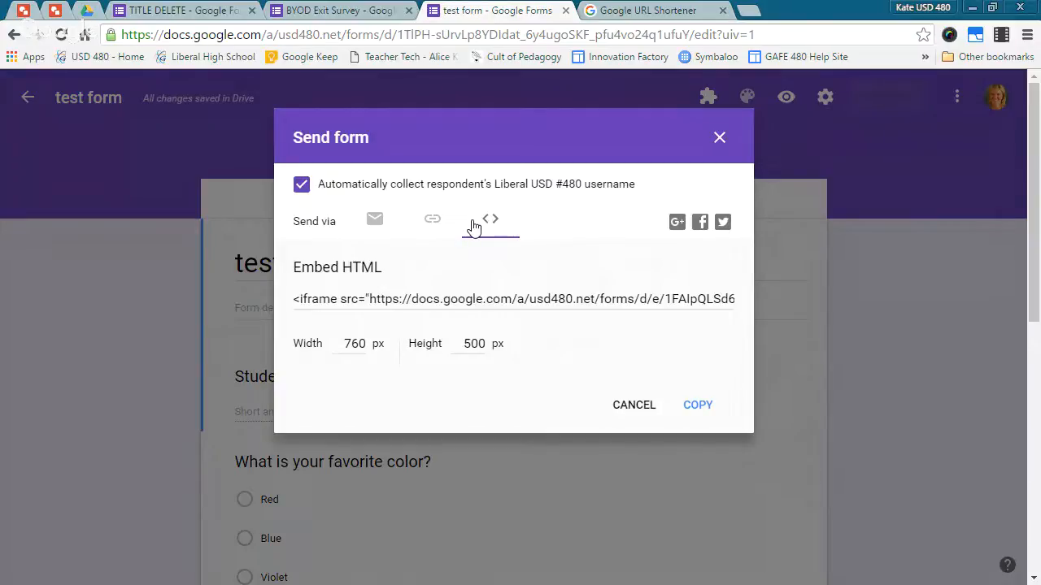
{"action": "left_click", "coordinate": [632, 407]}
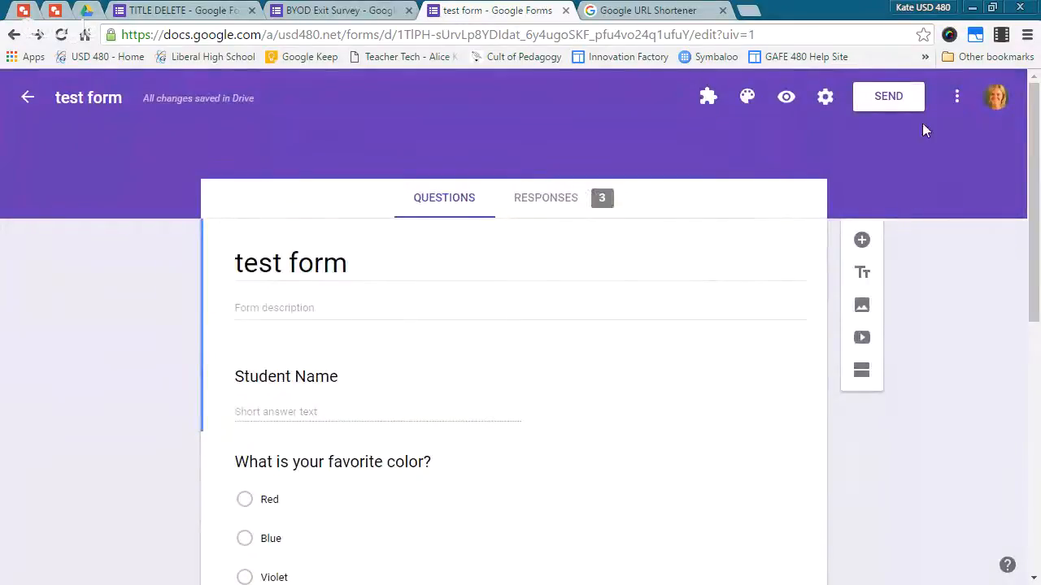
Show the form's additional actions, such as copying, printing, collaborators and add-ons, and dismiss them without choosing any.
{"action": "left_click", "coordinate": [956, 99]}
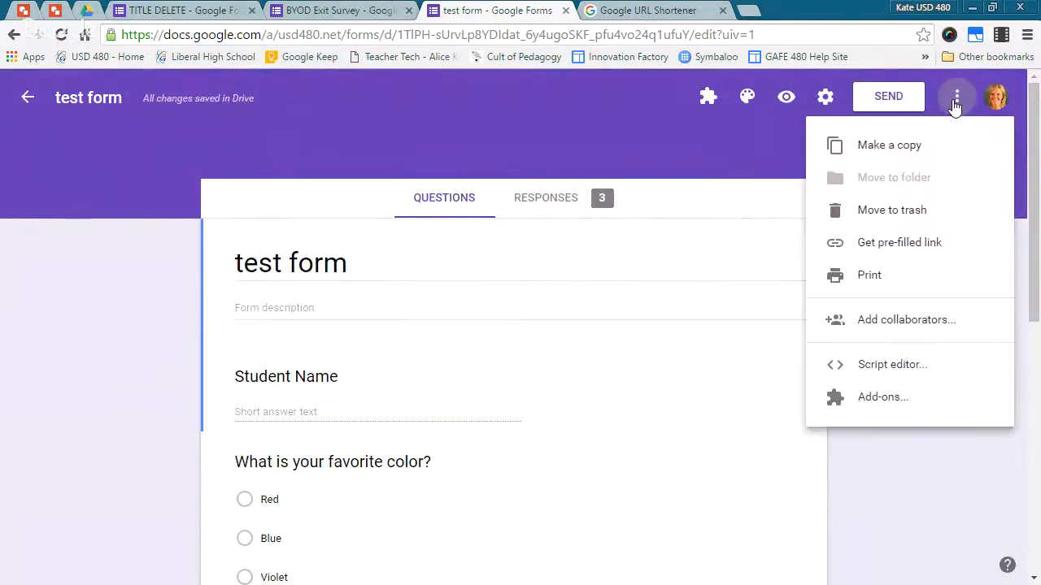
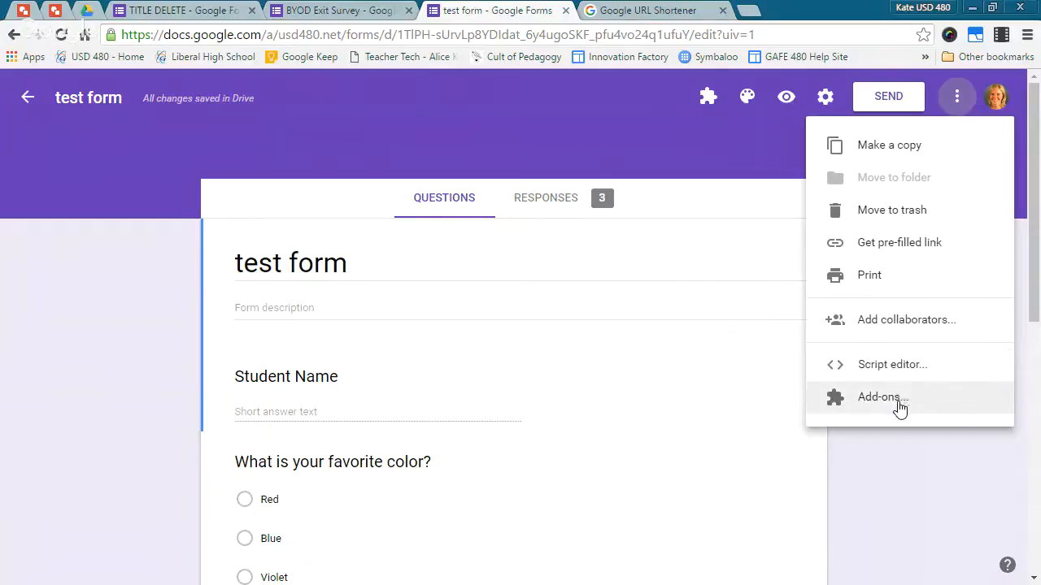
{"action": "left_click", "coordinate": [917, 474]}
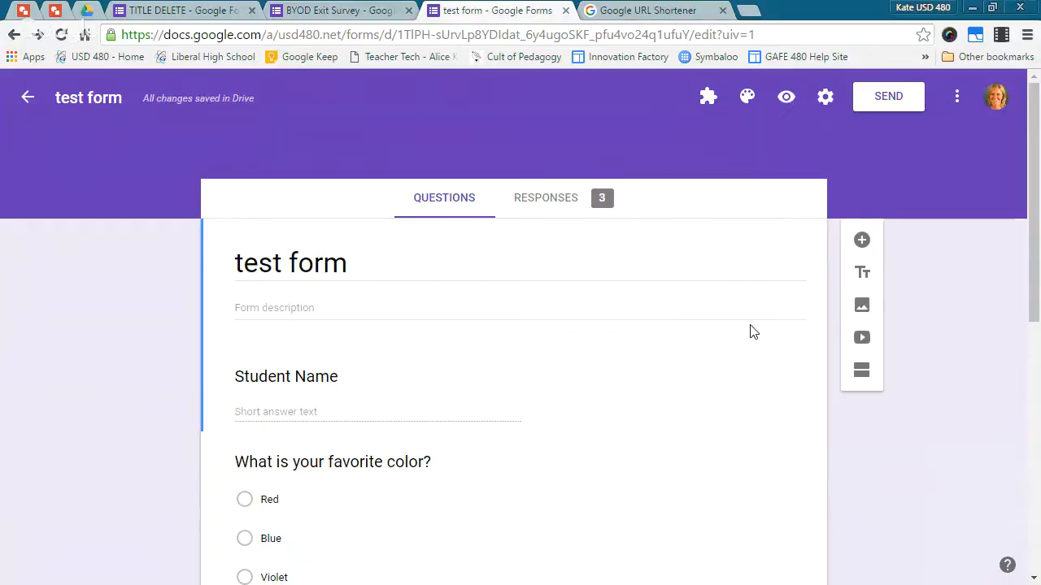
Examine the summary of the form's responses, including who has responded and the charts for each question.
{"action": "left_click", "coordinate": [542, 206]}
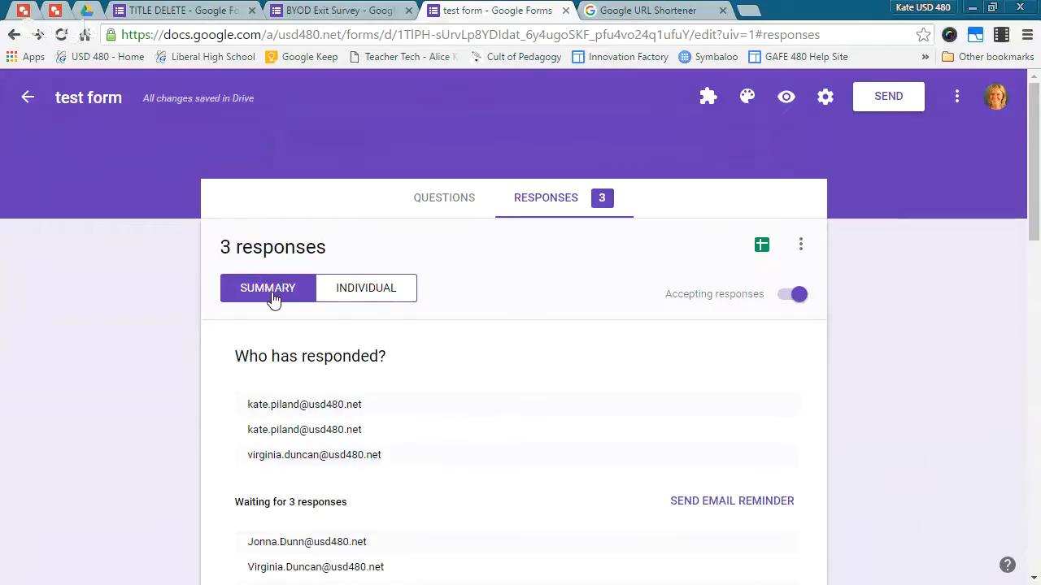
{"action": "scroll", "coordinate": [511, 281], "scroll_direction": "down", "scroll_amount": 1}
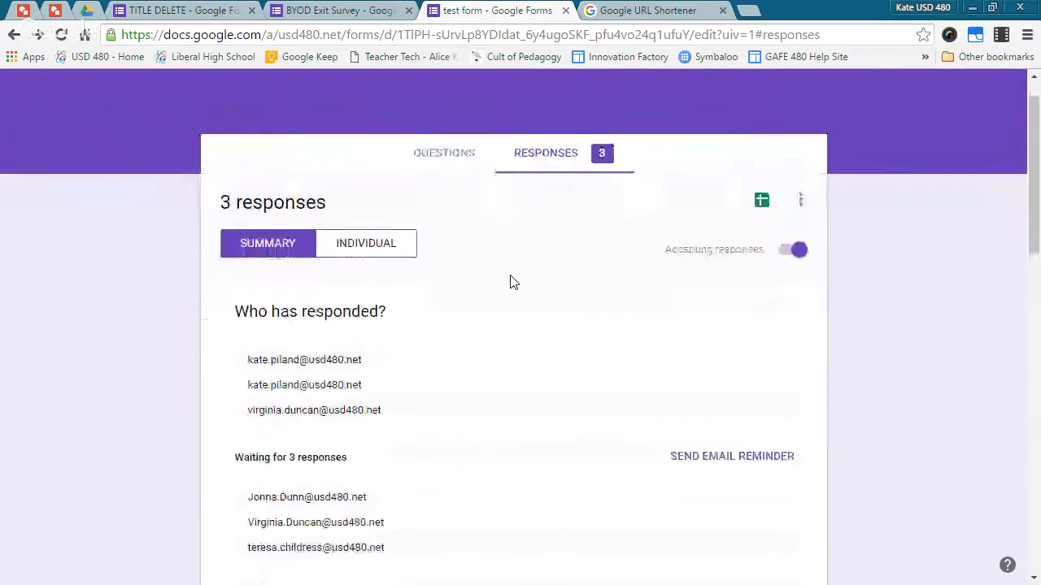
{"action": "scroll", "coordinate": [511, 281], "scroll_direction": "down", "scroll_amount": 7}
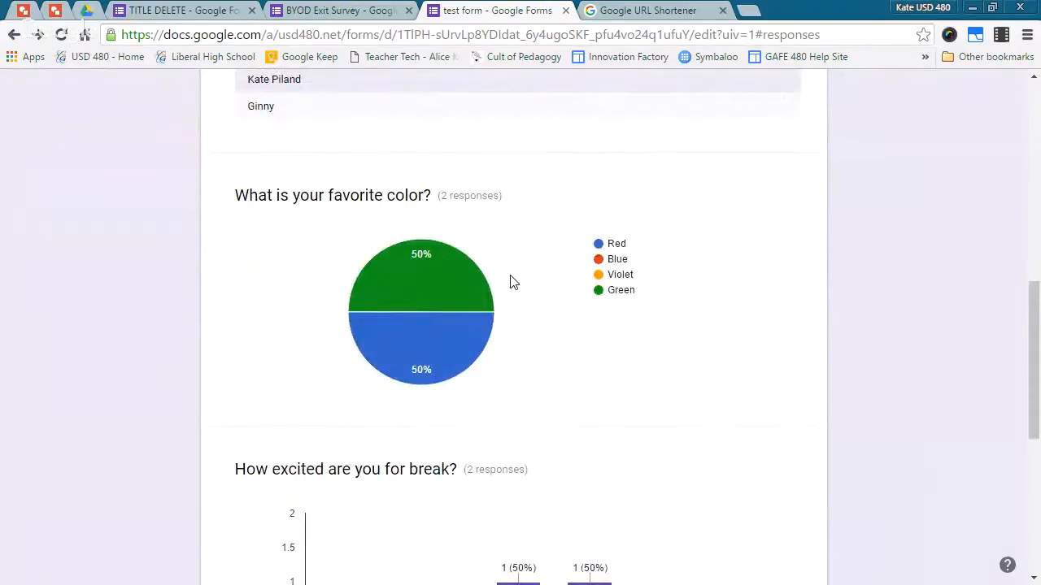
{"action": "scroll", "coordinate": [512, 282], "scroll_direction": "down", "scroll_amount": 2}
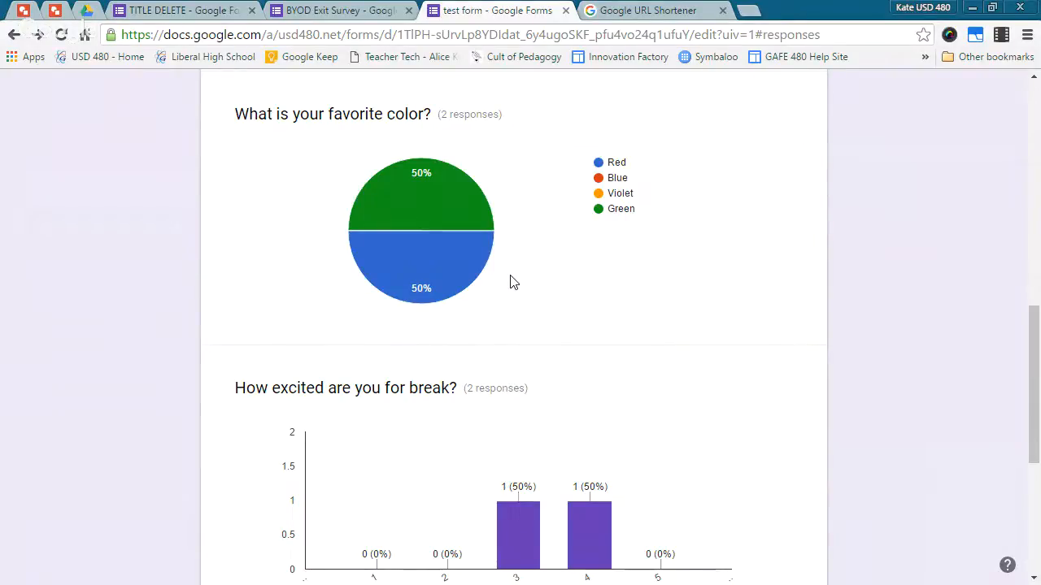
{"action": "scroll", "coordinate": [512, 282], "scroll_direction": "down", "scroll_amount": 3}
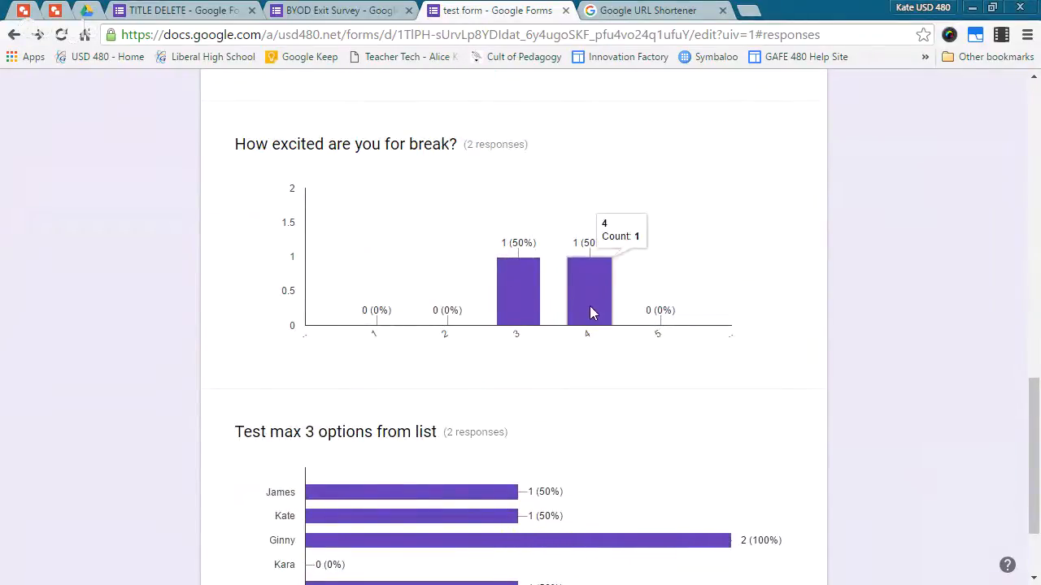
{"action": "scroll", "coordinate": [585, 309], "scroll_direction": "down", "scroll_amount": 2}
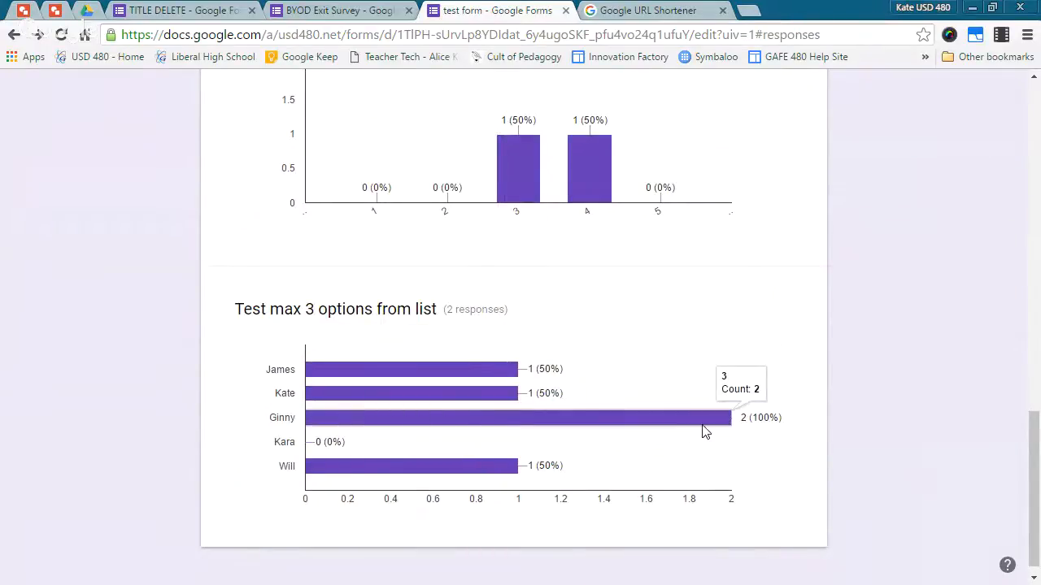
{"action": "scroll", "coordinate": [704, 433], "scroll_direction": "up", "scroll_amount": 15}
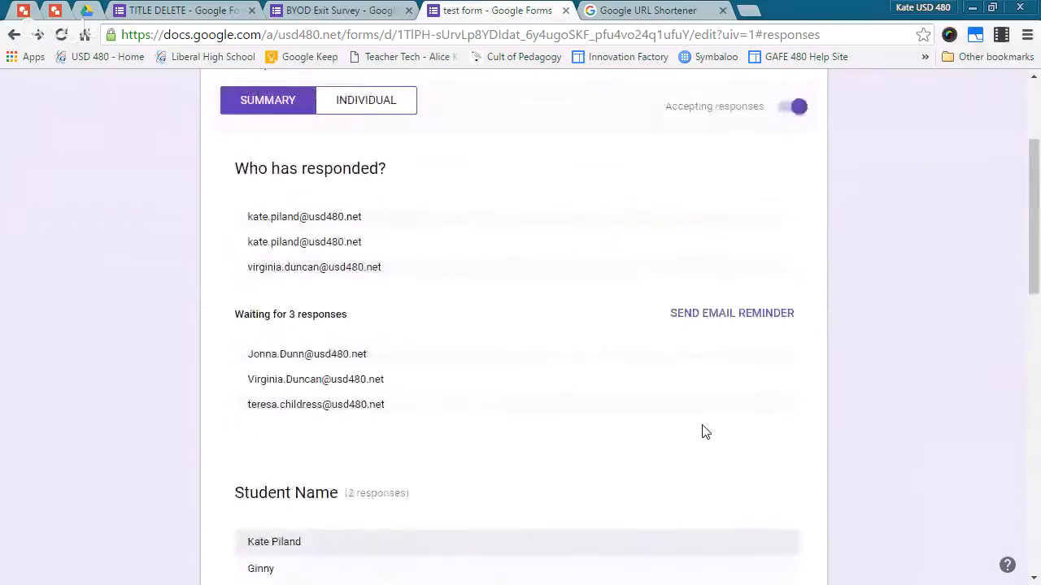
{"action": "scroll", "coordinate": [699, 433], "scroll_direction": "down", "scroll_amount": 10}
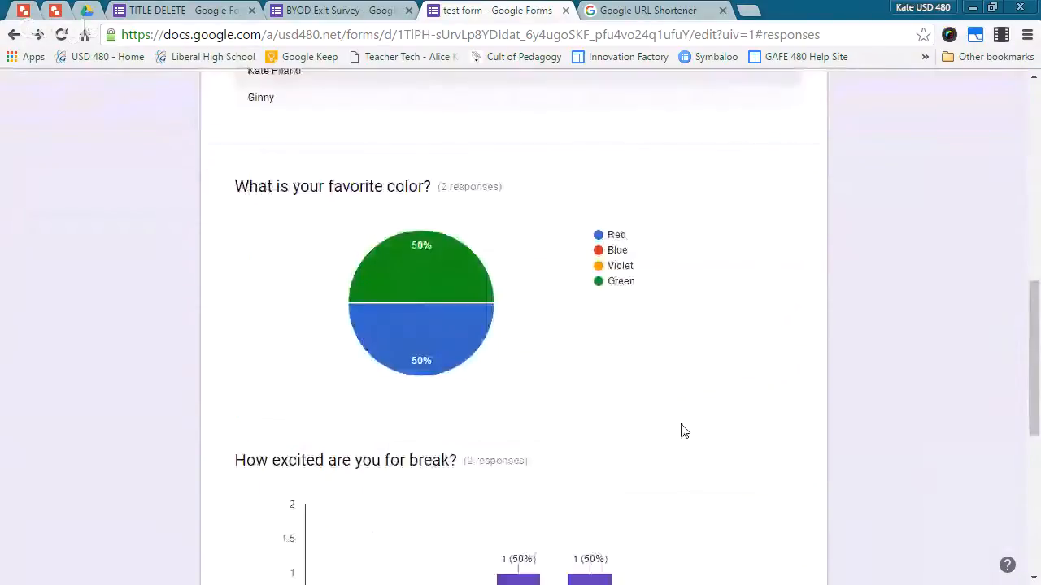
{"action": "scroll", "coordinate": [681, 431], "scroll_direction": "down", "scroll_amount": 3}
{"action": "scroll", "coordinate": [680, 431], "scroll_direction": "up", "scroll_amount": 12}
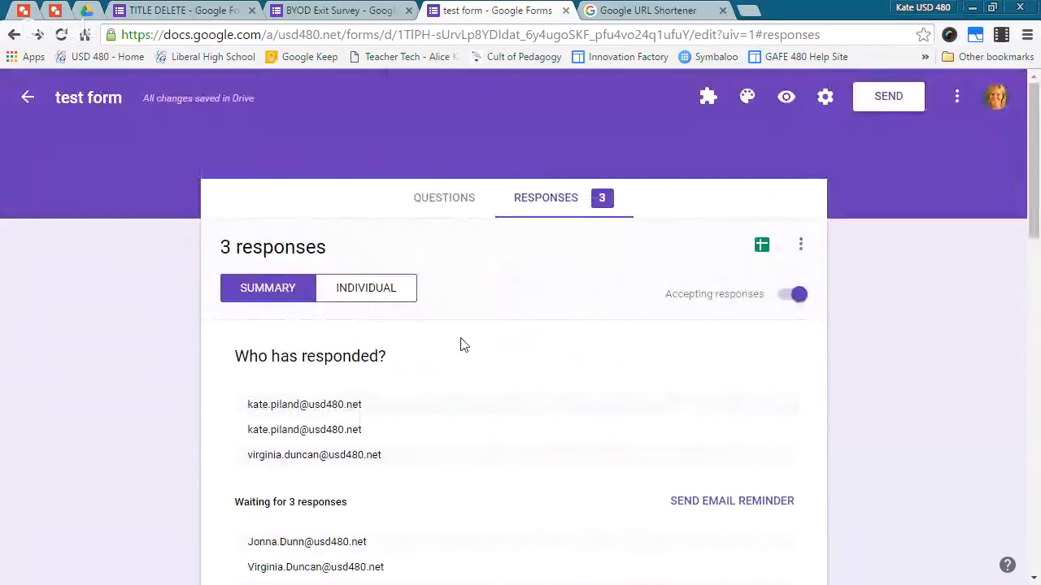
Switch to the individual responses and read through the first respondent's answers.
{"action": "left_click", "coordinate": [373, 293]}
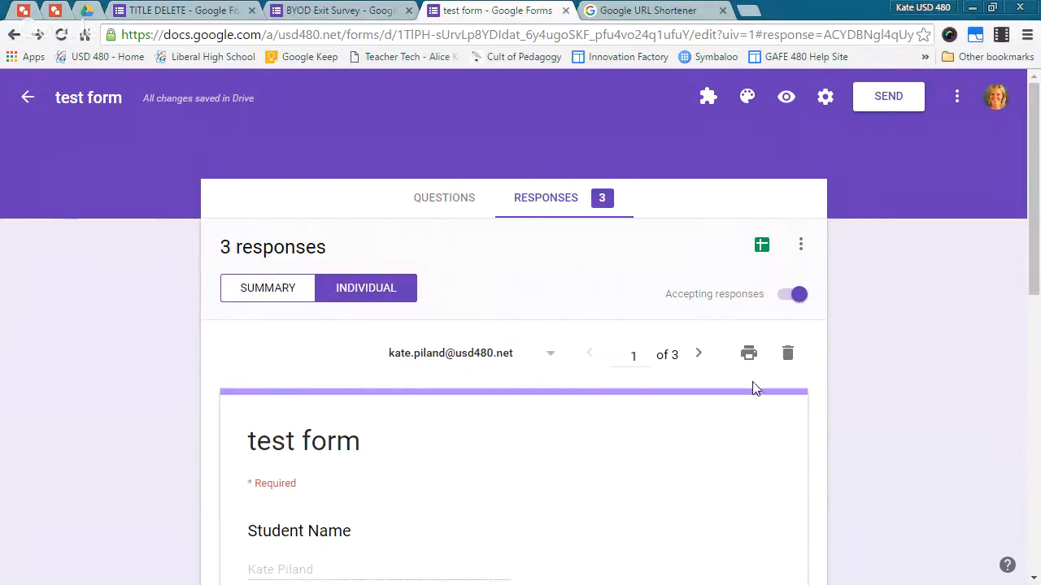
{"action": "scroll", "coordinate": [713, 376], "scroll_direction": "down", "scroll_amount": 1}
{"action": "scroll", "coordinate": [669, 365], "scroll_direction": "down", "scroll_amount": 1}
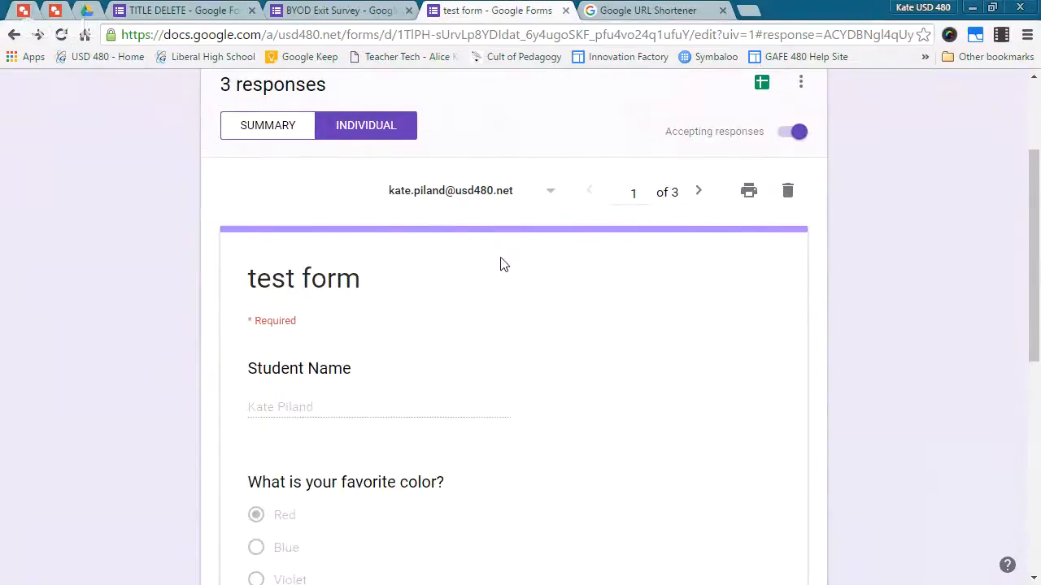
{"action": "scroll", "coordinate": [501, 264], "scroll_direction": "down", "scroll_amount": 2}
{"action": "scroll", "coordinate": [501, 264], "scroll_direction": "down", "scroll_amount": 1}
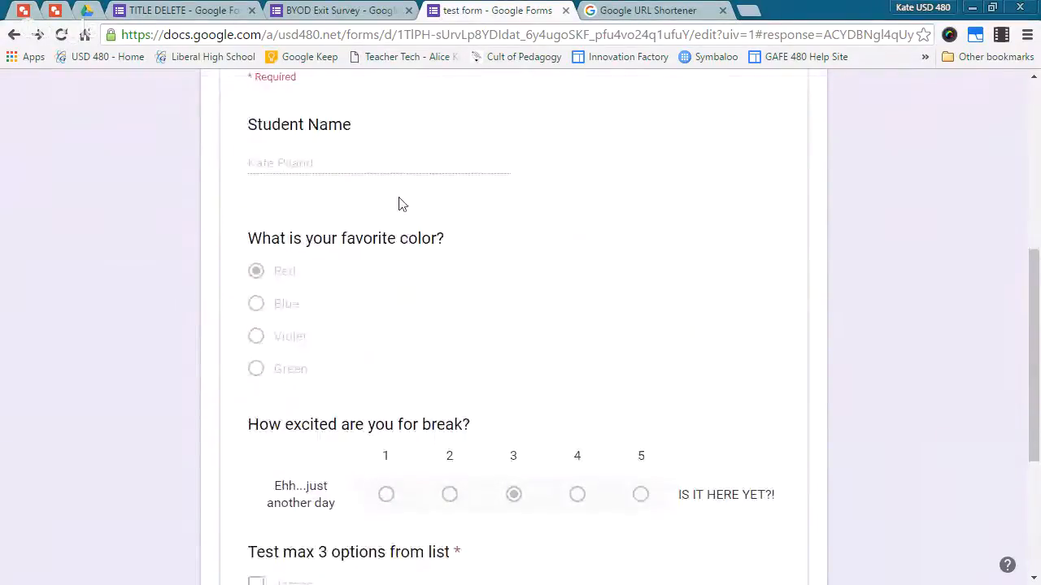
{"action": "scroll", "coordinate": [398, 203], "scroll_direction": "down", "scroll_amount": 2}
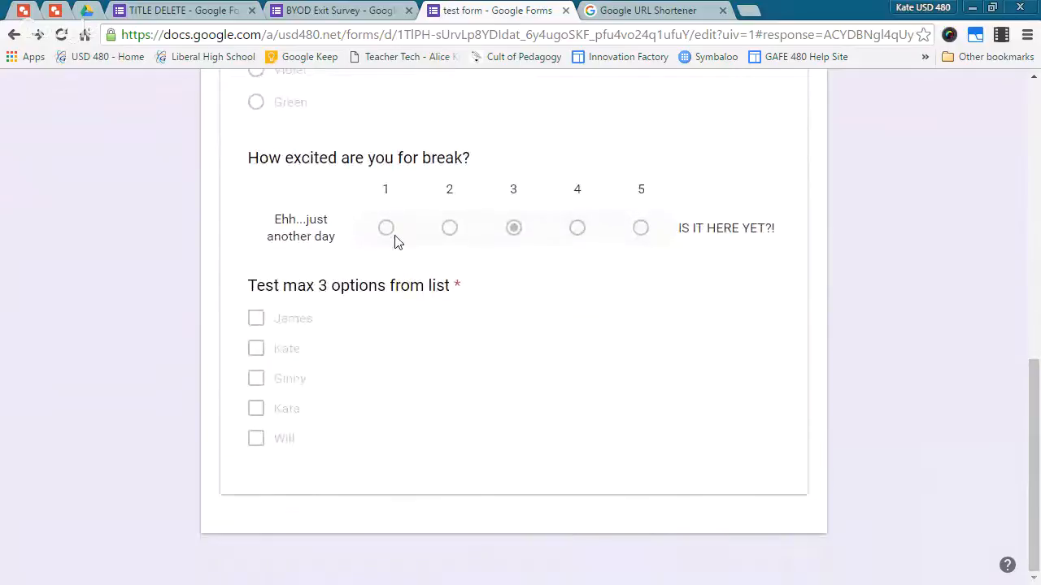
{"action": "scroll", "coordinate": [396, 240], "scroll_direction": "up", "scroll_amount": 5}
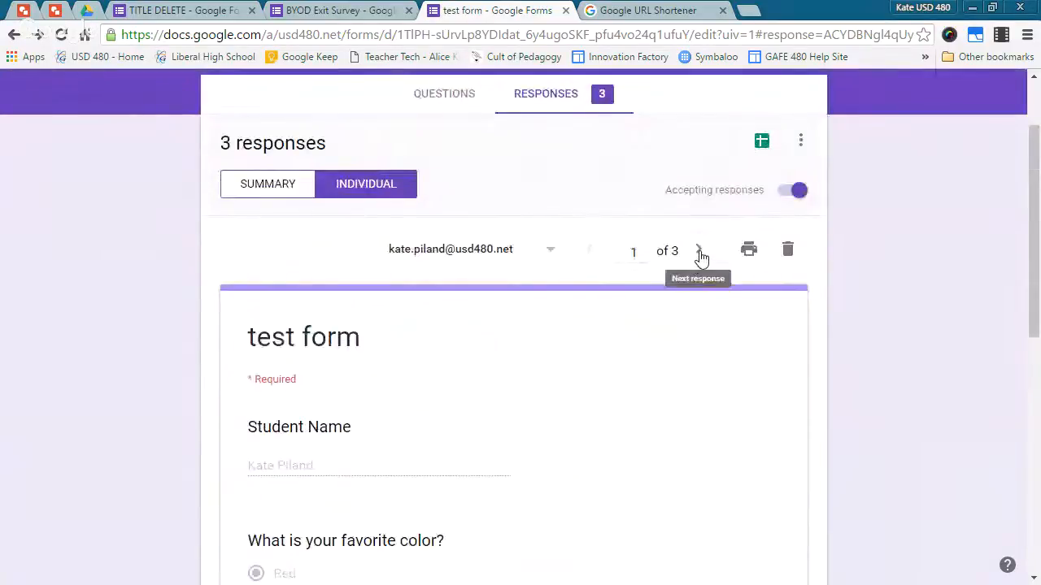
Read through the answers in the second and third individual responses.
{"action": "left_click", "coordinate": [698, 249]}
{"action": "scroll", "coordinate": [663, 321], "scroll_direction": "down", "scroll_amount": 7}
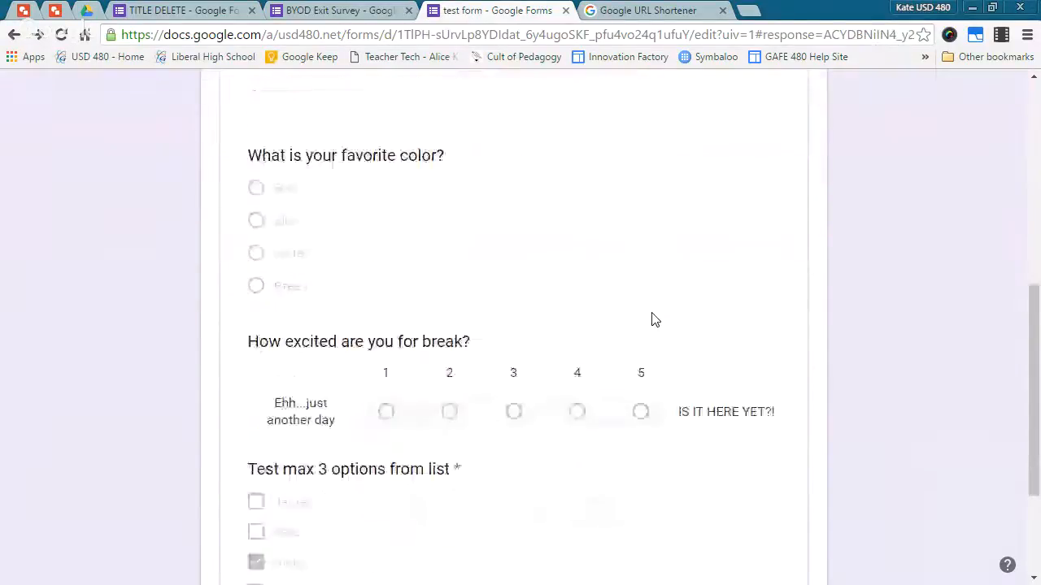
{"action": "scroll", "coordinate": [648, 316], "scroll_direction": "up", "scroll_amount": 8}
{"action": "left_click", "coordinate": [697, 353]}
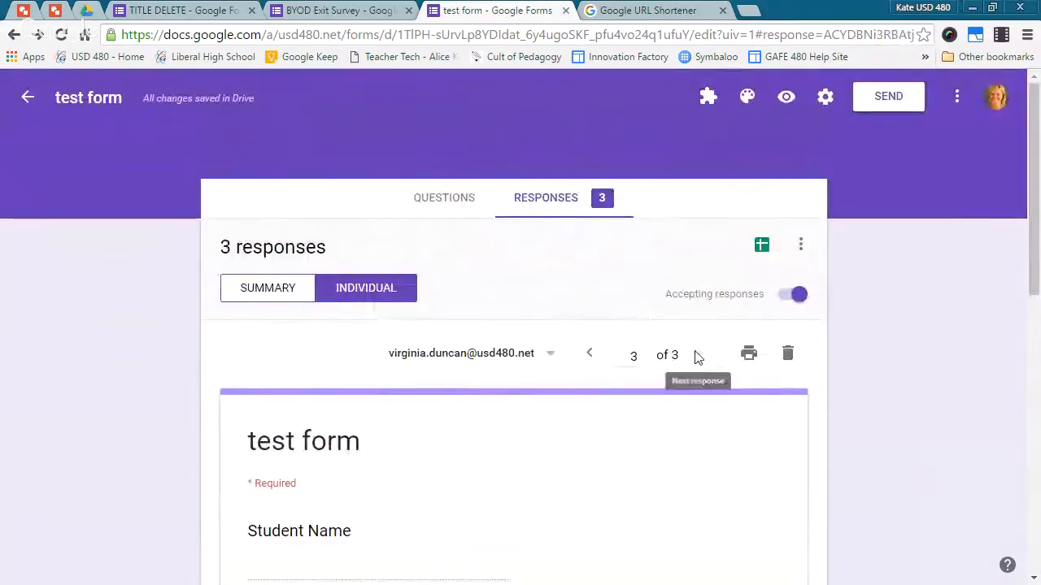
{"action": "scroll", "coordinate": [696, 358], "scroll_direction": "down", "scroll_amount": 2}
{"action": "scroll", "coordinate": [695, 358], "scroll_direction": "down", "scroll_amount": 6}
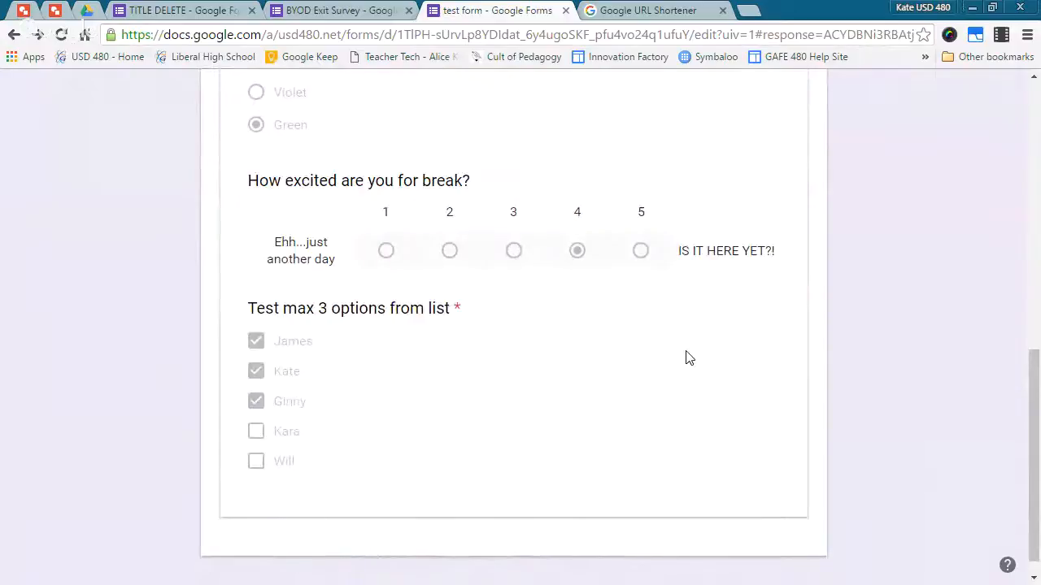
{"action": "scroll", "coordinate": [685, 357], "scroll_direction": "up", "scroll_amount": 10}
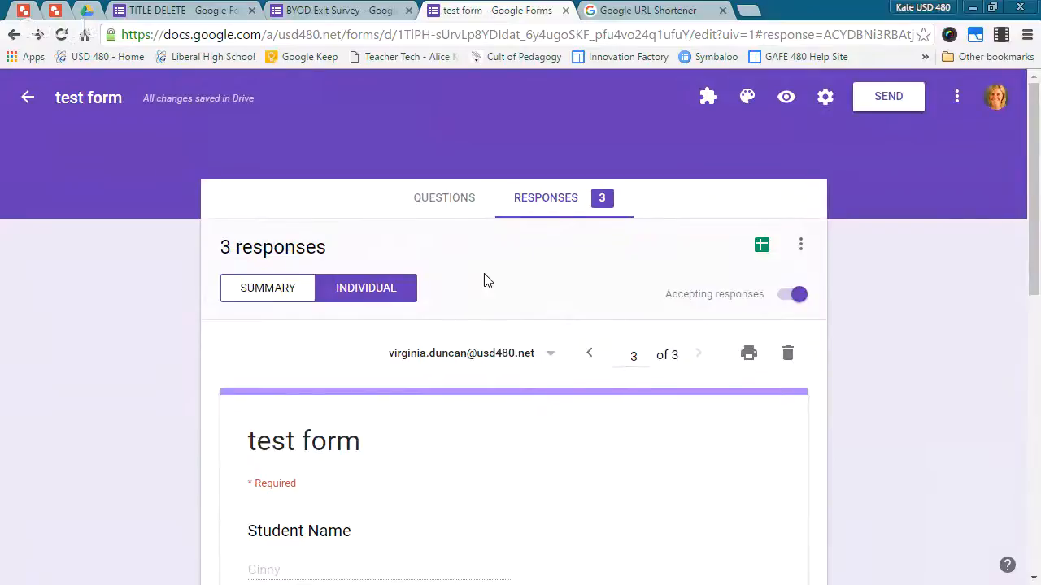
Open the spreadsheet that collects the test form's responses.
{"action": "left_click", "coordinate": [762, 247]}
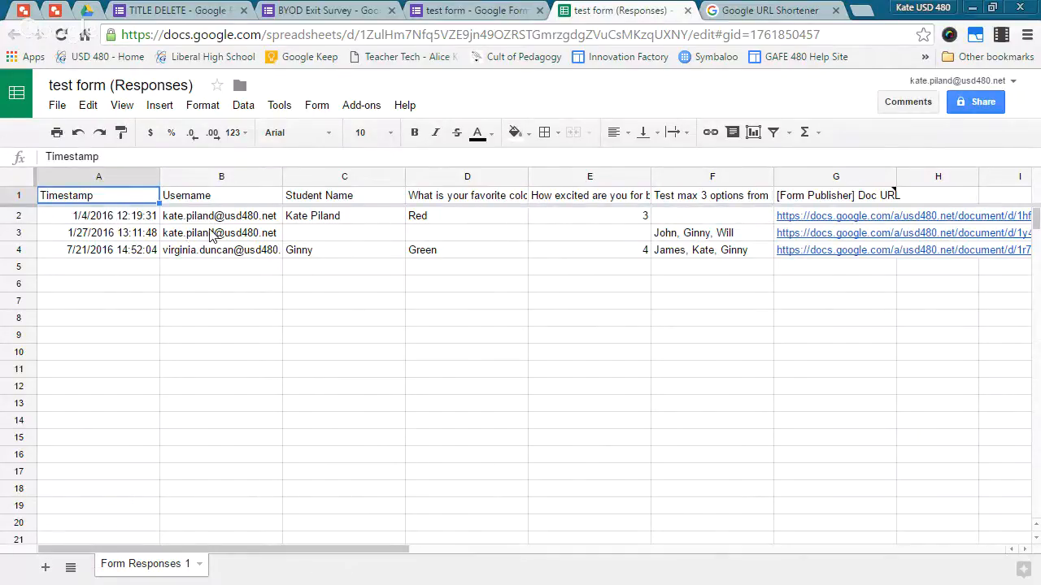
Look over the responses collected in the test form spreadsheet.
{"action": "scroll", "coordinate": [612, 246], "scroll_direction": "down", "scroll_amount": 1}
{"action": "scroll", "coordinate": [695, 230], "scroll_direction": "up", "scroll_amount": 1}
{"action": "left_click_drag", "start_coordinate": [334, 547], "coordinate": [214, 527]}
Show the summary of responses from the spreadsheet, review its charts for each question, and close the summary.
{"action": "left_click", "coordinate": [247, 108]}
{"action": "mouse_move", "coordinate": [275, 108]}
{"action": "mouse_move", "coordinate": [314, 108]}
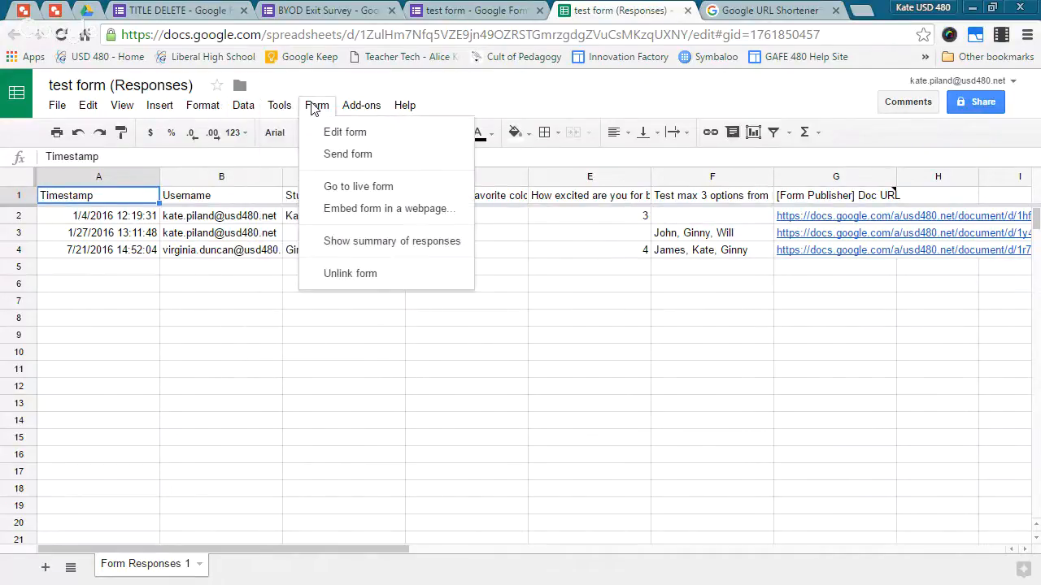
{"action": "left_click", "coordinate": [380, 242]}
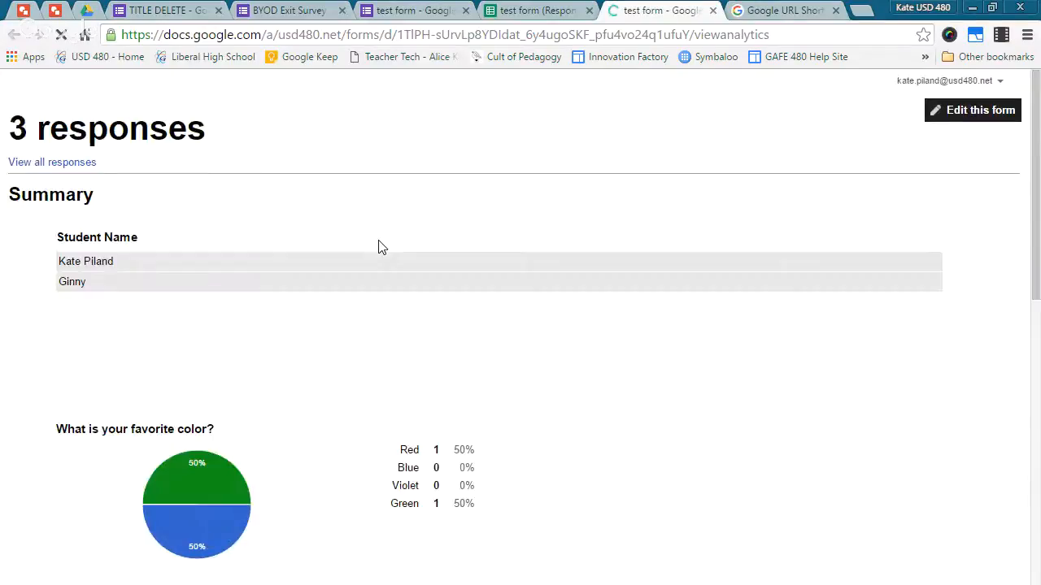
{"action": "scroll", "coordinate": [380, 248], "scroll_direction": "down", "scroll_amount": 5}
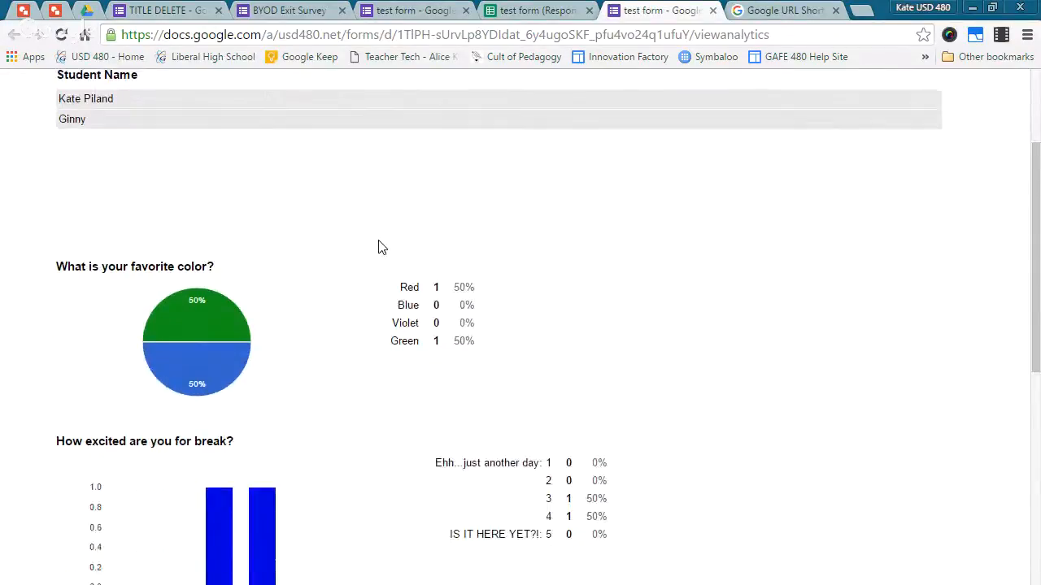
{"action": "scroll", "coordinate": [380, 247], "scroll_direction": "down", "scroll_amount": 3}
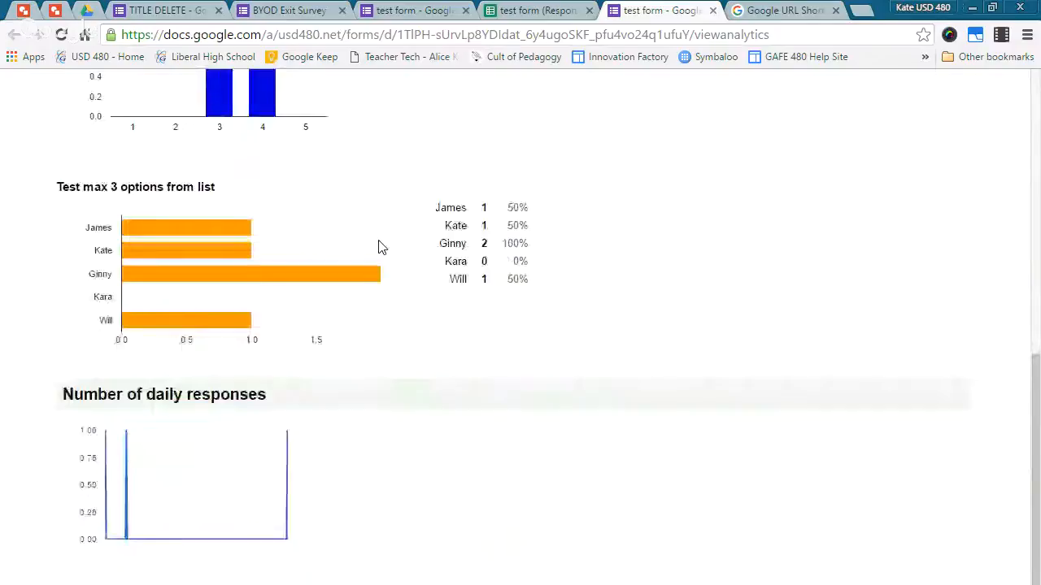
{"action": "scroll", "coordinate": [380, 248], "scroll_direction": "up", "scroll_amount": 8}
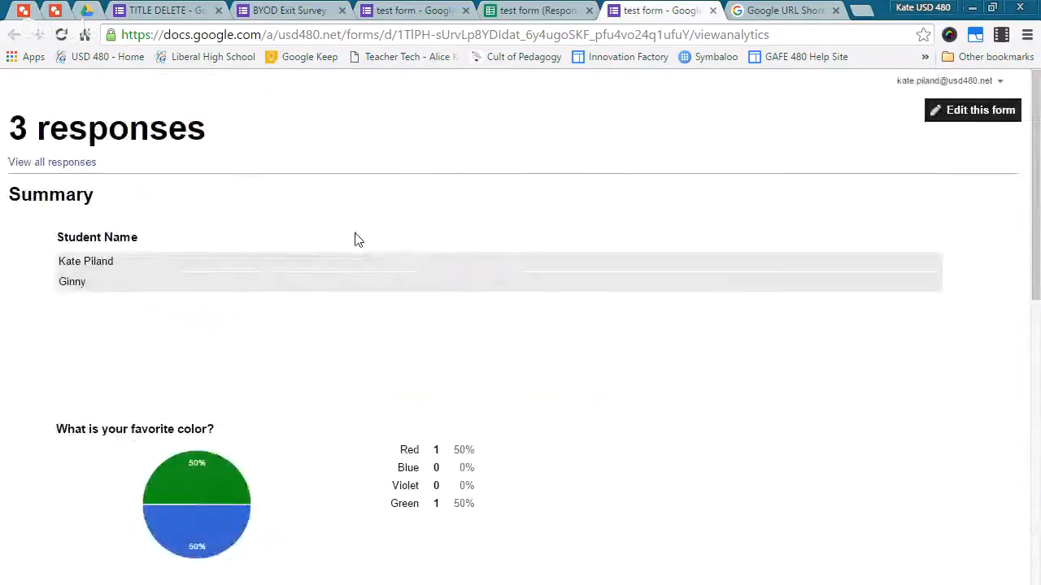
{"action": "left_click", "coordinate": [713, 12]}
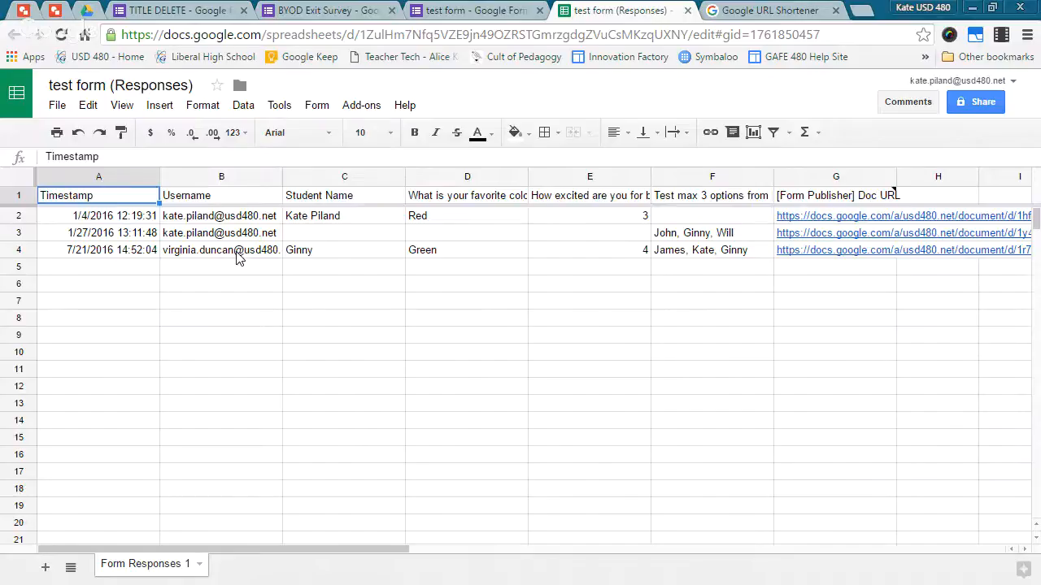
Switch to Google Drive and open the Graded Quiz Form from the TEST files folder.
{"action": "left_click", "coordinate": [472, 10]}
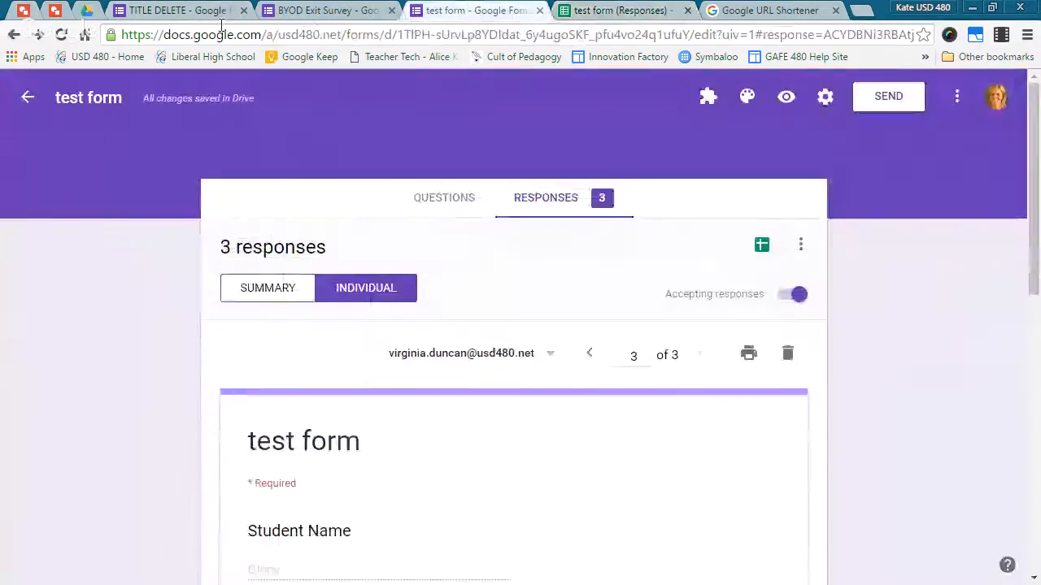
{"action": "left_click", "coordinate": [87, 11]}
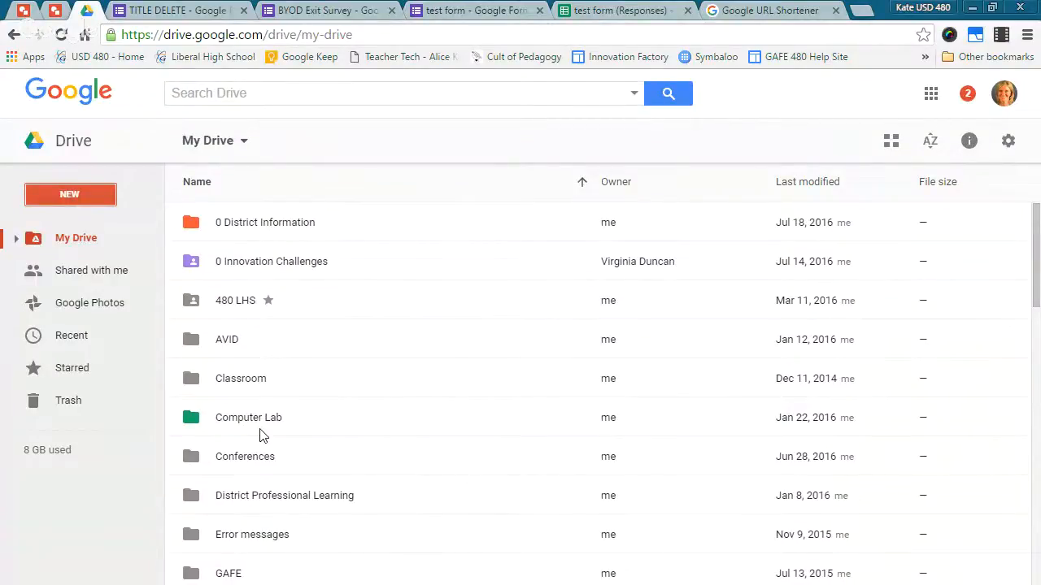
{"action": "scroll", "coordinate": [261, 434], "scroll_direction": "down", "scroll_amount": 1}
{"action": "scroll", "coordinate": [260, 431], "scroll_direction": "up", "scroll_amount": 1}
{"action": "scroll", "coordinate": [350, 451], "scroll_direction": "down", "scroll_amount": 7}
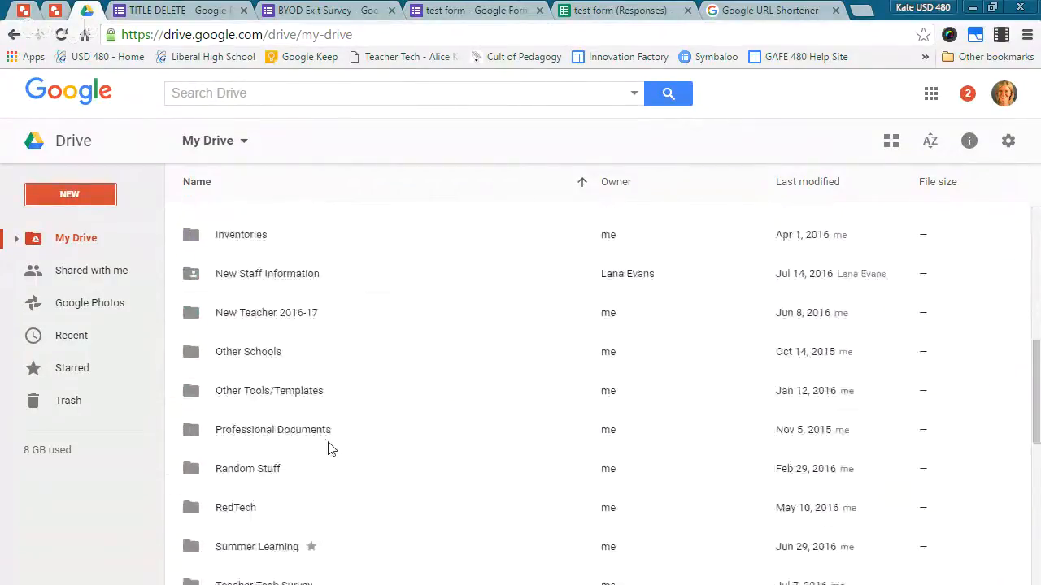
{"action": "scroll", "coordinate": [321, 449], "scroll_direction": "down", "scroll_amount": 3}
{"action": "double_click", "coordinate": [238, 439]}
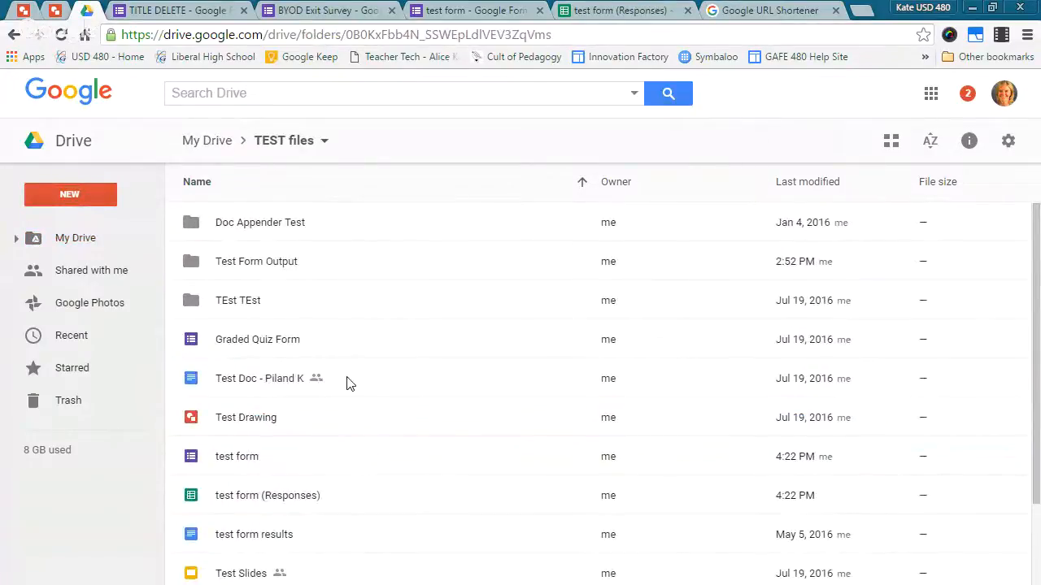
{"action": "double_click", "coordinate": [269, 345]}
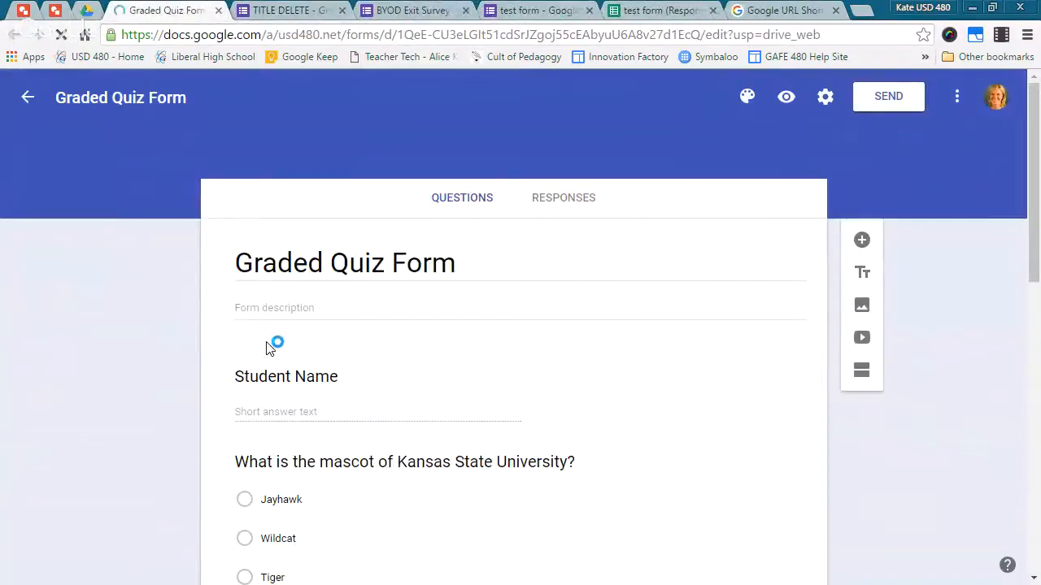
Review the form's quiz settings for grade release and what respondents can see, and leave them without saving.
{"action": "left_click", "coordinate": [826, 98]}
{"action": "left_click", "coordinate": [531, 180]}
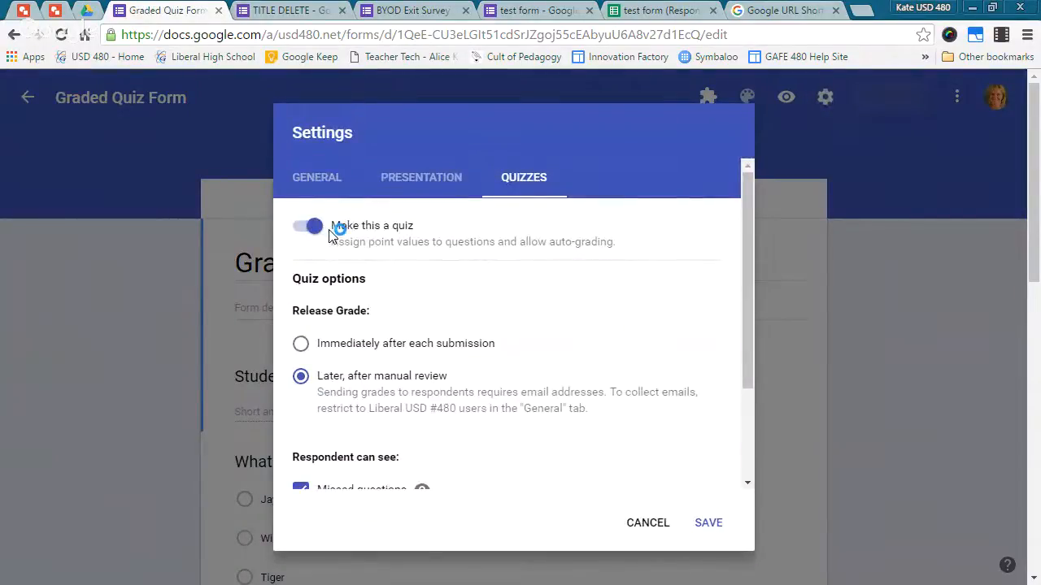
{"action": "scroll", "coordinate": [382, 276], "scroll_direction": "down", "scroll_amount": 2}
{"action": "scroll", "coordinate": [404, 292], "scroll_direction": "down", "scroll_amount": 1}
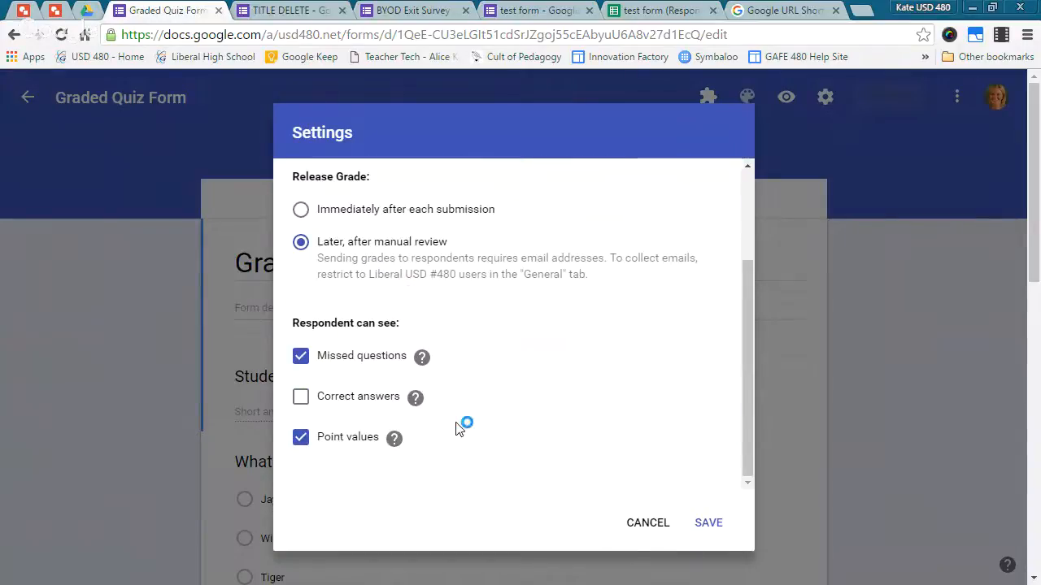
{"action": "left_click", "coordinate": [650, 524]}
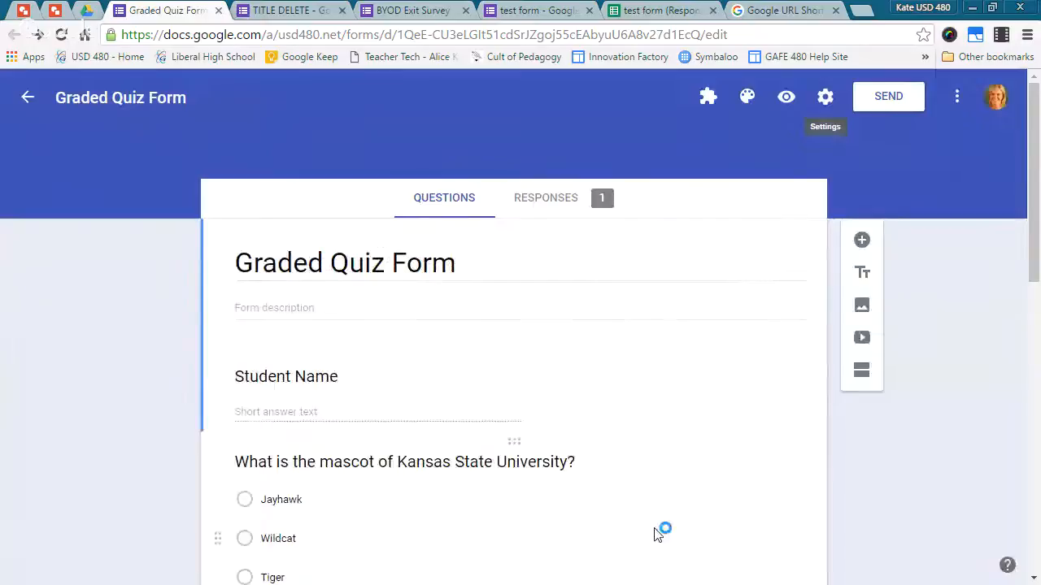
Open the Kansas State University mascot question for editing and inspect its Wildcat and Tiger answer options.
{"action": "scroll", "coordinate": [645, 504], "scroll_direction": "down", "scroll_amount": 2}
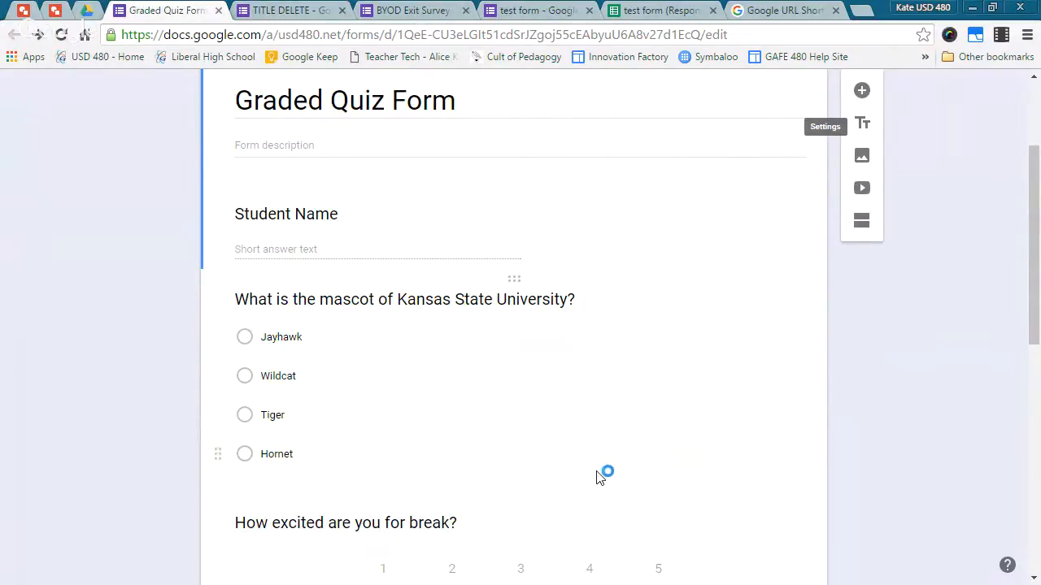
{"action": "left_click", "coordinate": [584, 374]}
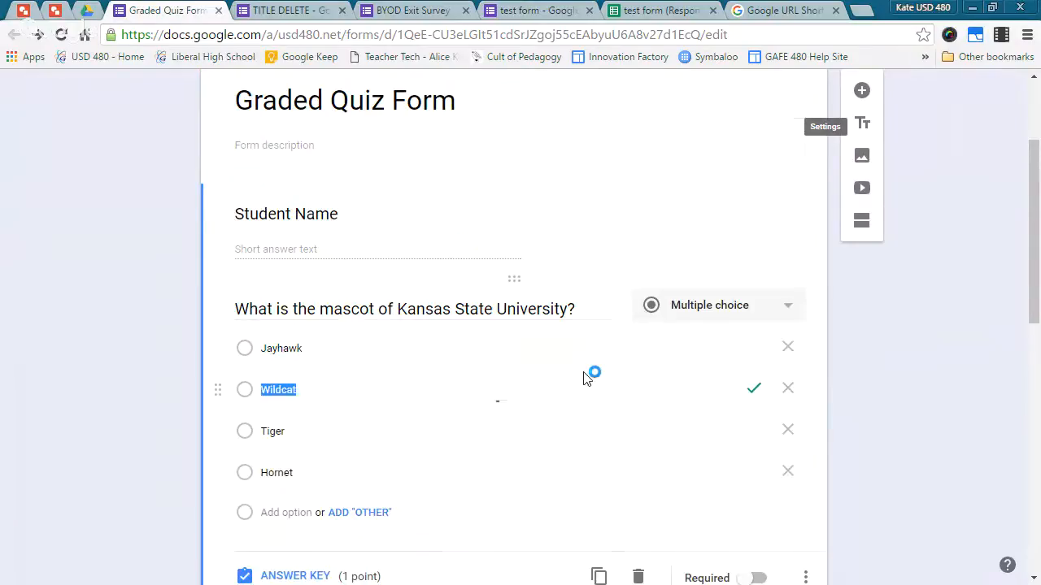
{"action": "scroll", "coordinate": [333, 480], "scroll_direction": "down", "scroll_amount": 1}
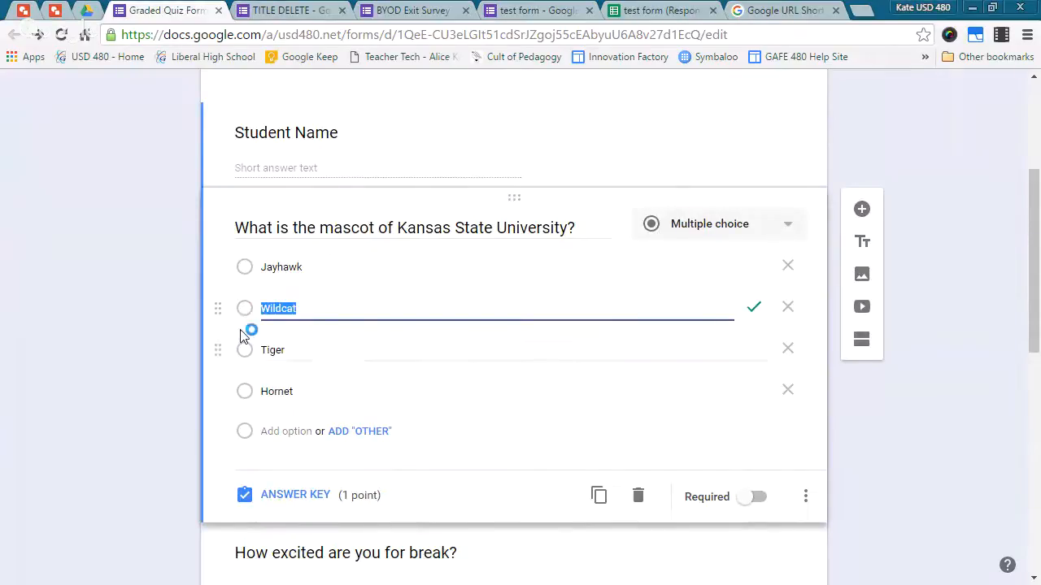
{"action": "left_click", "coordinate": [245, 360]}
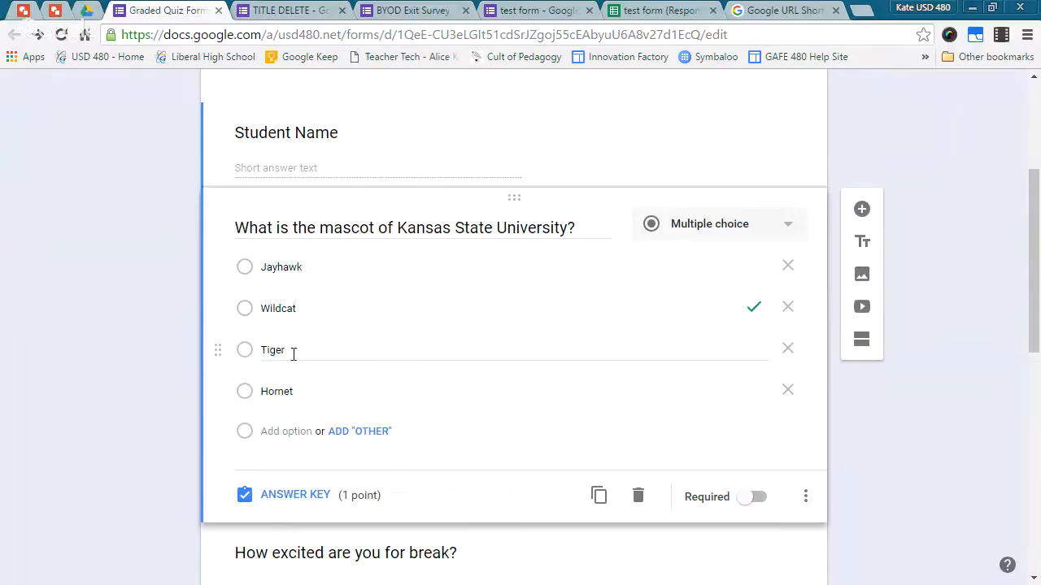
{"action": "left_click", "coordinate": [326, 355]}
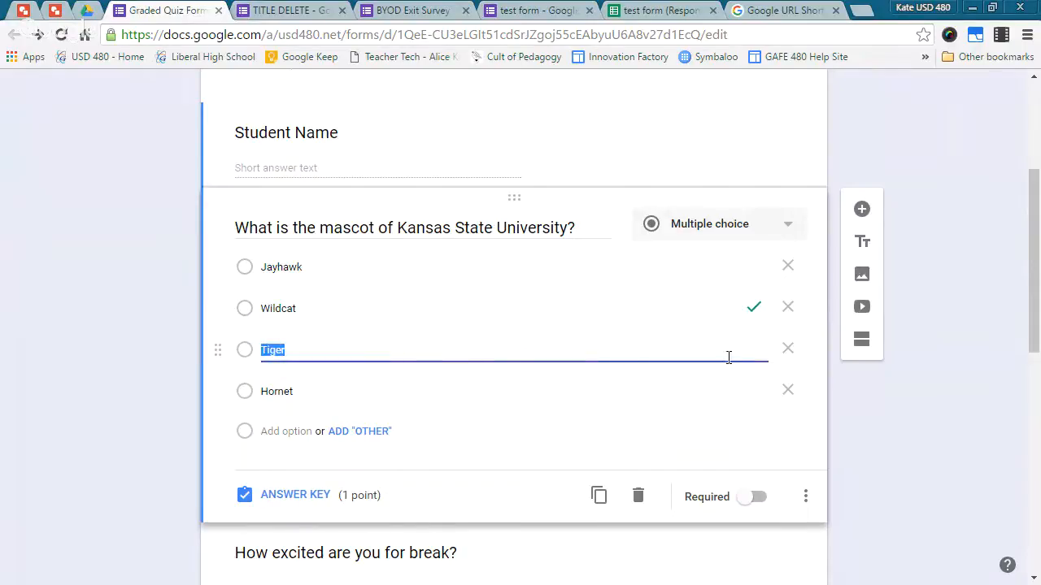
{"action": "left_click", "coordinate": [747, 313]}
{"action": "left_click", "coordinate": [709, 313]}
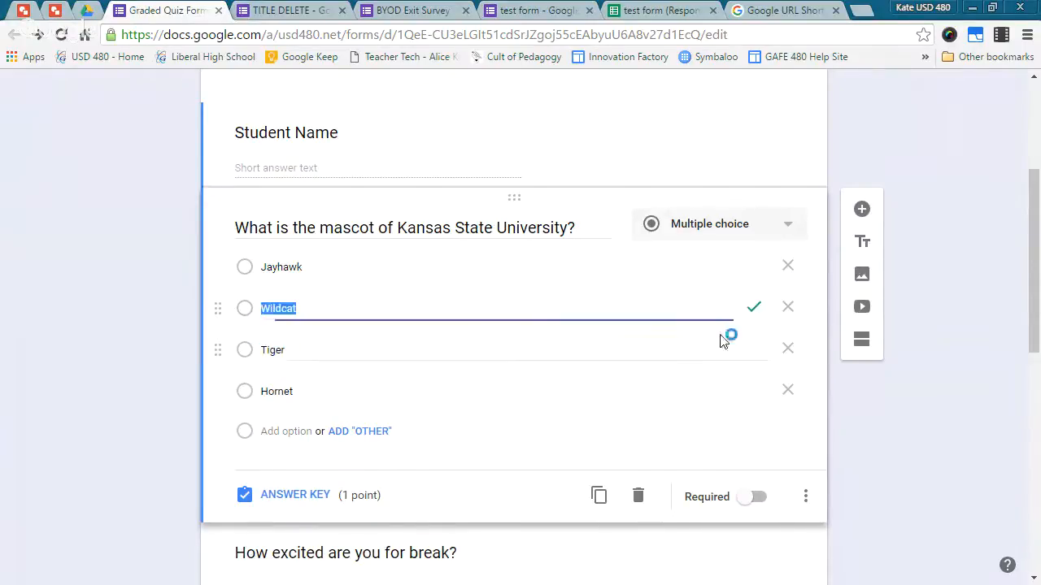
{"action": "left_click", "coordinate": [701, 347]}
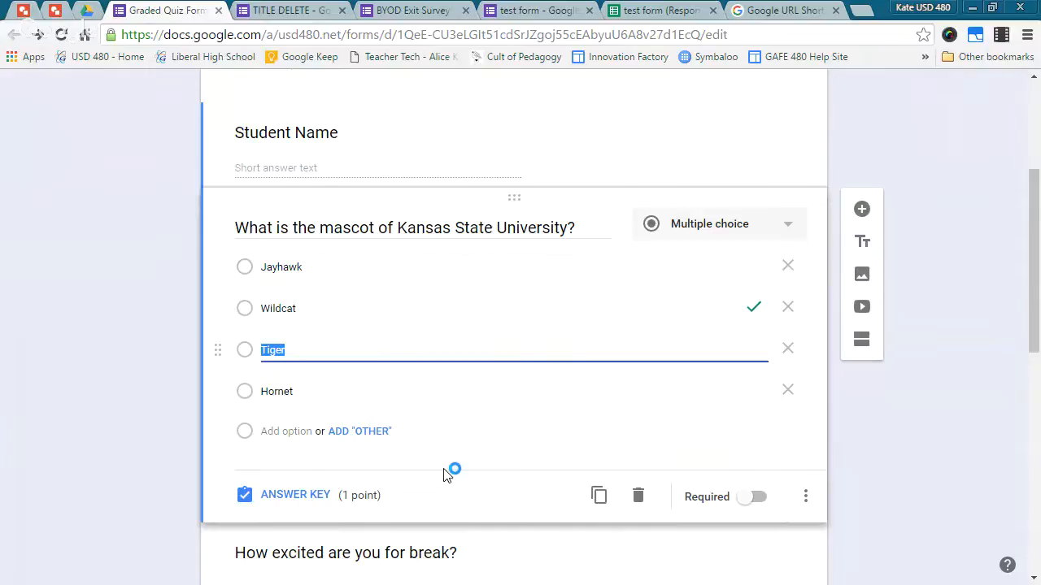
Try Tiger as a correct answer in the mascot question's answer key, restore Wildcat alone, and return to question editing.
{"action": "left_click", "coordinate": [317, 498]}
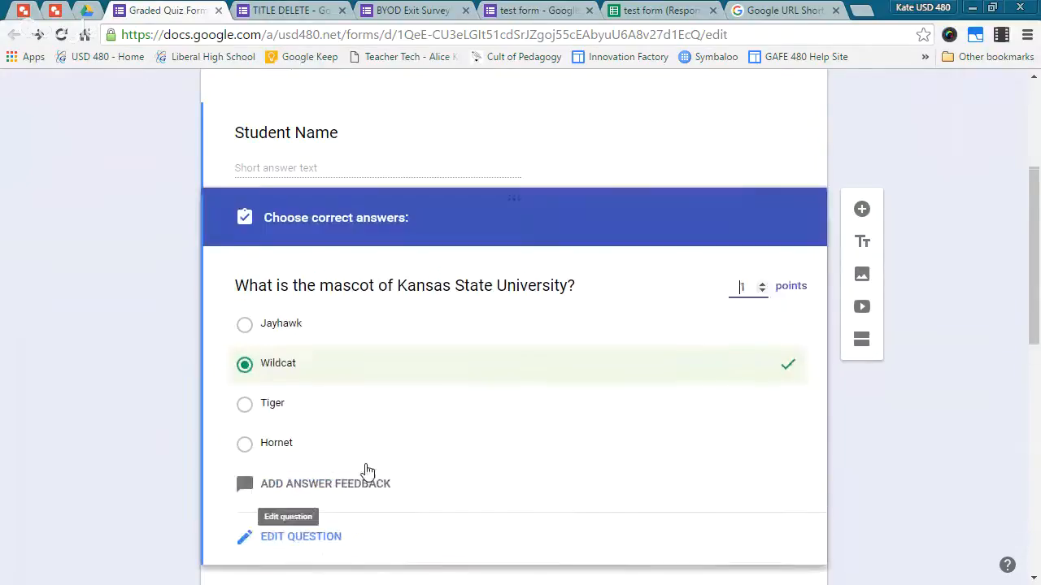
{"action": "left_click", "coordinate": [620, 400]}
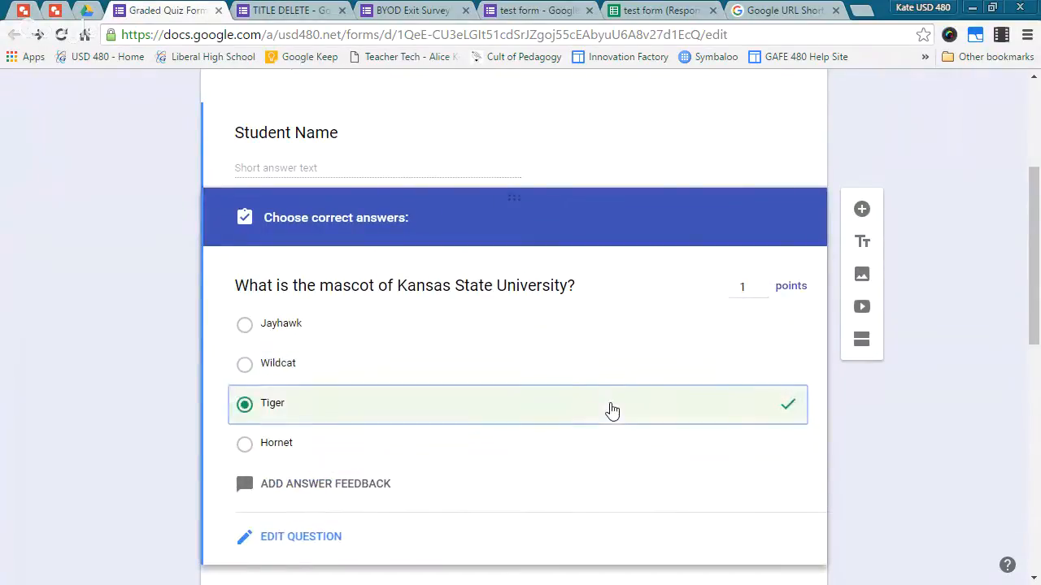
{"action": "left_click", "coordinate": [560, 370]}
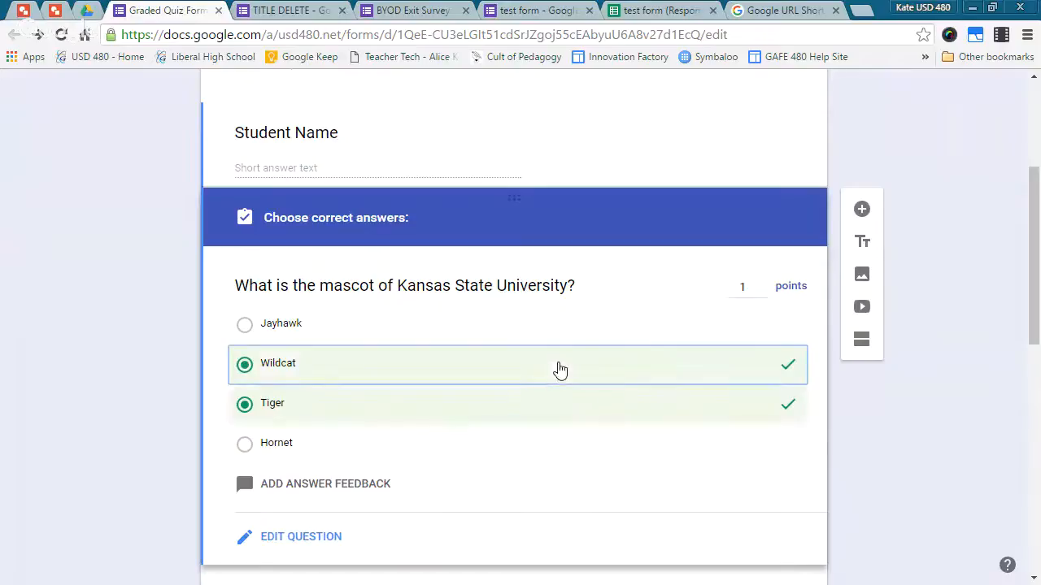
{"action": "left_click", "coordinate": [539, 399]}
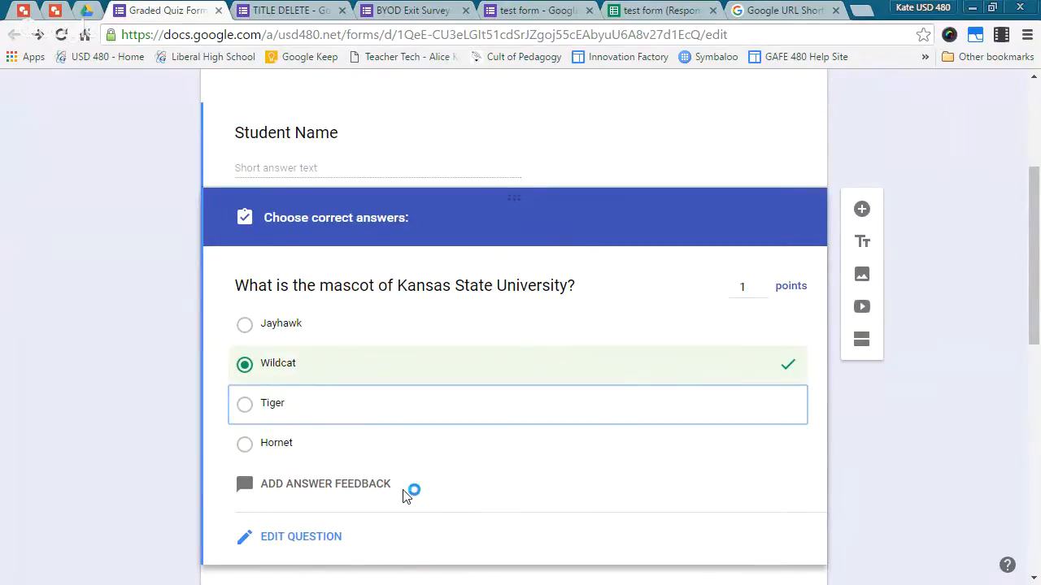
{"action": "scroll", "coordinate": [409, 490], "scroll_direction": "down", "scroll_amount": 1}
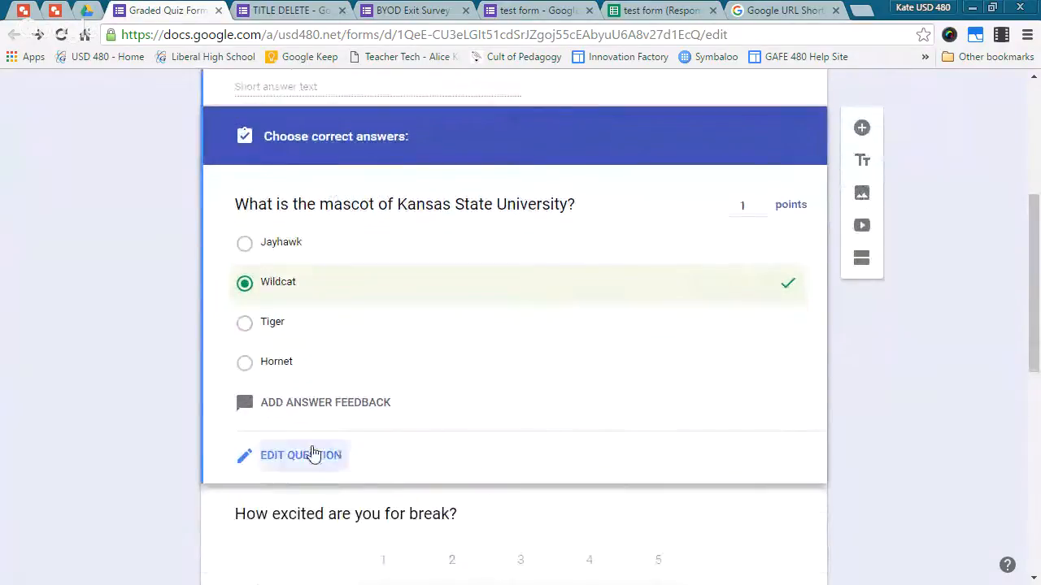
{"action": "left_click", "coordinate": [303, 453]}
Open the Student Name short-answer question and inspect its editing options.
{"action": "scroll", "coordinate": [560, 330], "scroll_direction": "up", "scroll_amount": 2}
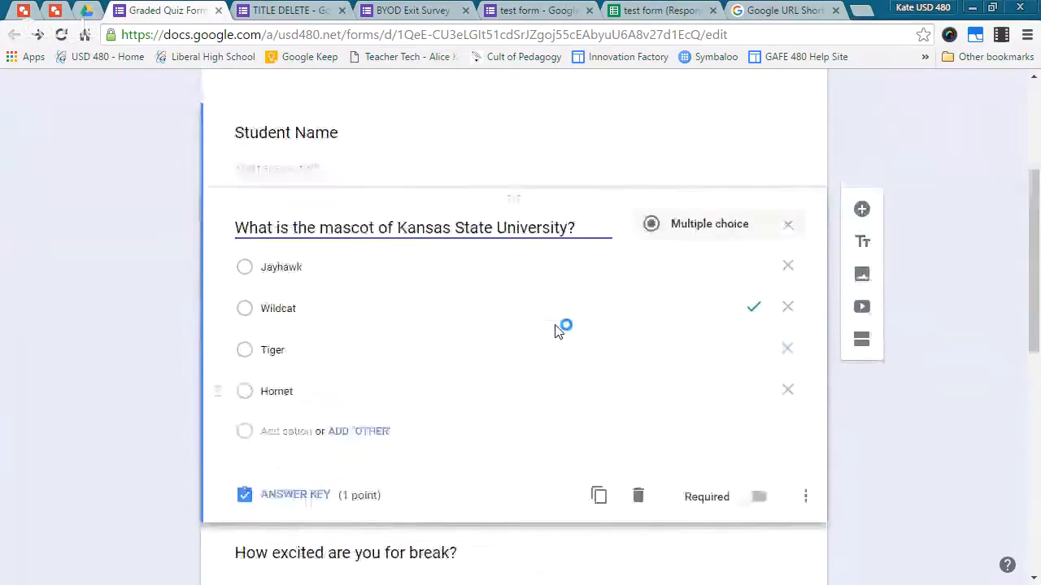
{"action": "left_click", "coordinate": [560, 244]}
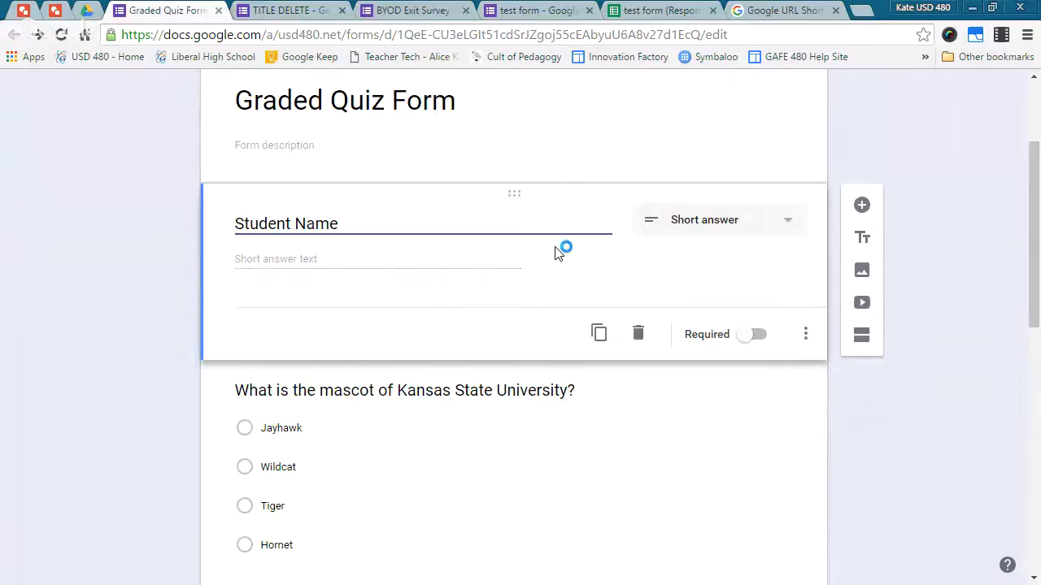
{"action": "left_click", "coordinate": [244, 353]}
{"action": "scroll", "coordinate": [464, 333], "scroll_direction": "down", "scroll_amount": 1}
Examine the quiz's response summary, including the points distribution, the respondent scores and the mascot question's answer chart.
{"action": "scroll", "coordinate": [504, 268], "scroll_direction": "up", "scroll_amount": 3}
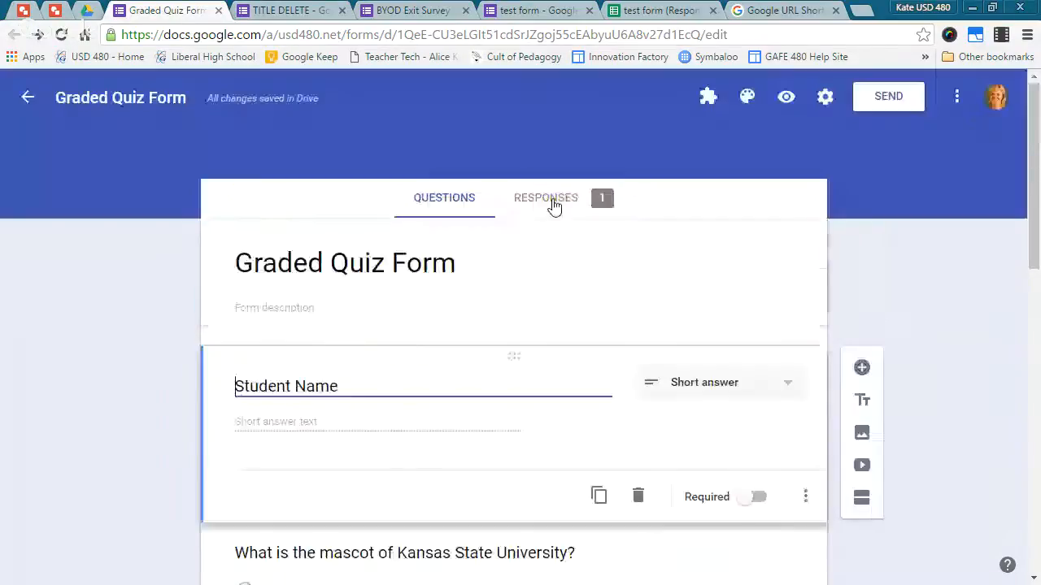
{"action": "left_click", "coordinate": [550, 201]}
{"action": "scroll", "coordinate": [604, 401], "scroll_direction": "down", "scroll_amount": 2}
{"action": "scroll", "coordinate": [609, 398], "scroll_direction": "down", "scroll_amount": 2}
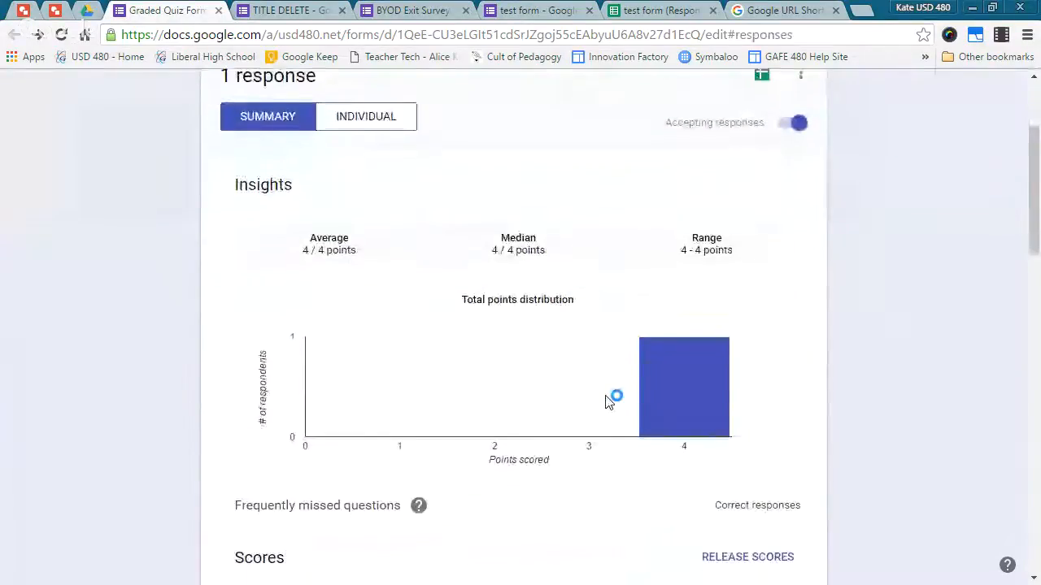
{"action": "scroll", "coordinate": [626, 393], "scroll_direction": "down", "scroll_amount": 1}
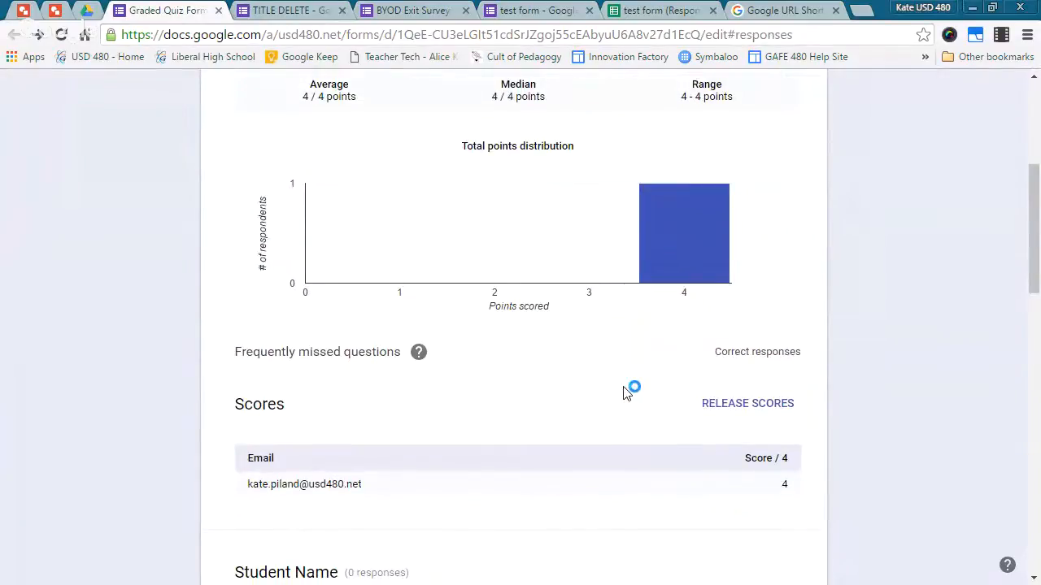
{"action": "scroll", "coordinate": [626, 393], "scroll_direction": "down", "scroll_amount": 1}
{"action": "scroll", "coordinate": [627, 390], "scroll_direction": "up", "scroll_amount": 1}
{"action": "mouse_move", "coordinate": [673, 265]}
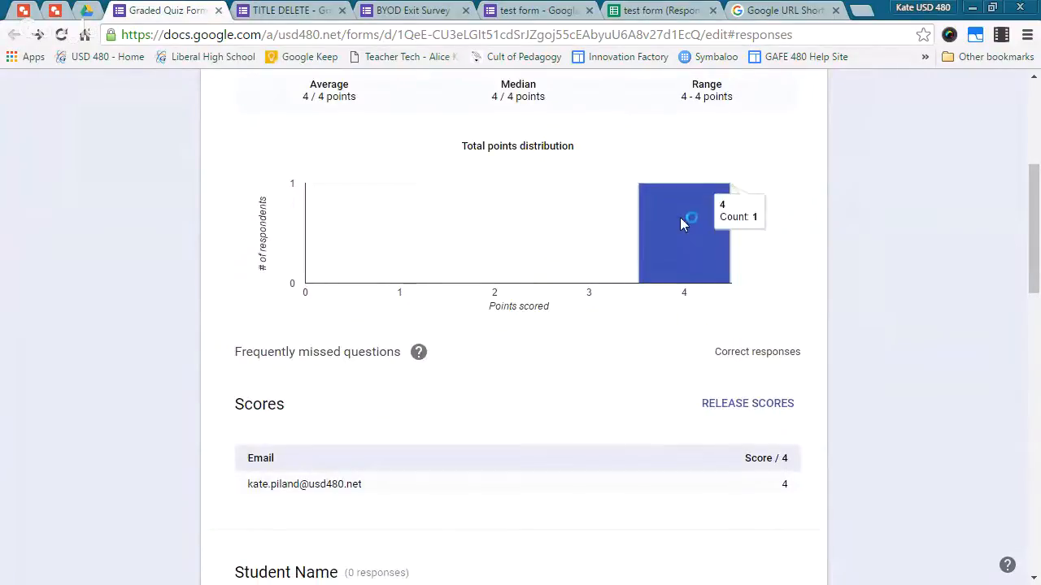
{"action": "scroll", "coordinate": [717, 328], "scroll_direction": "down", "scroll_amount": 1}
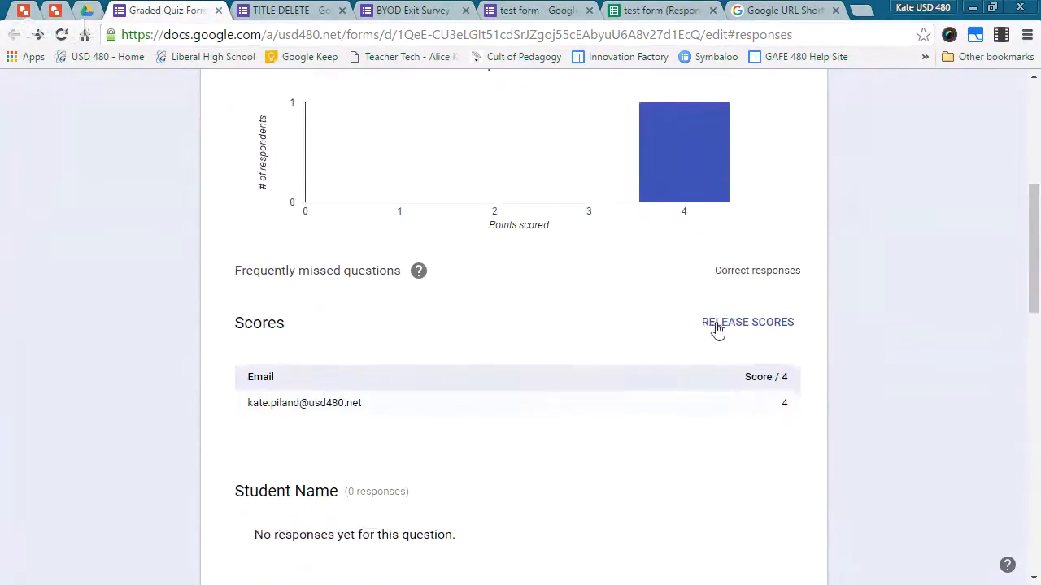
{"action": "scroll", "coordinate": [717, 327], "scroll_direction": "down", "scroll_amount": 3}
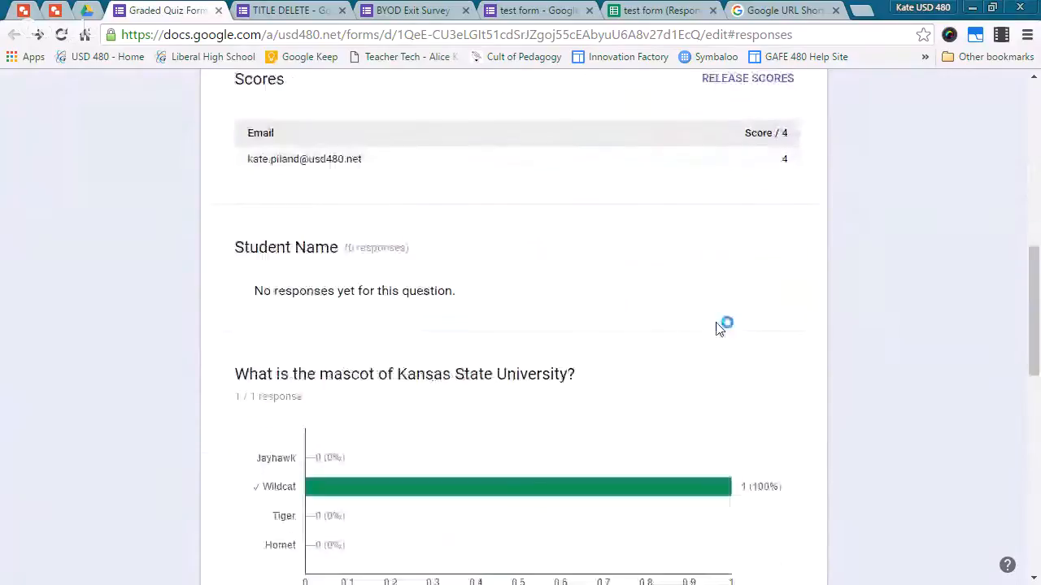
{"action": "scroll", "coordinate": [718, 328], "scroll_direction": "down", "scroll_amount": 2}
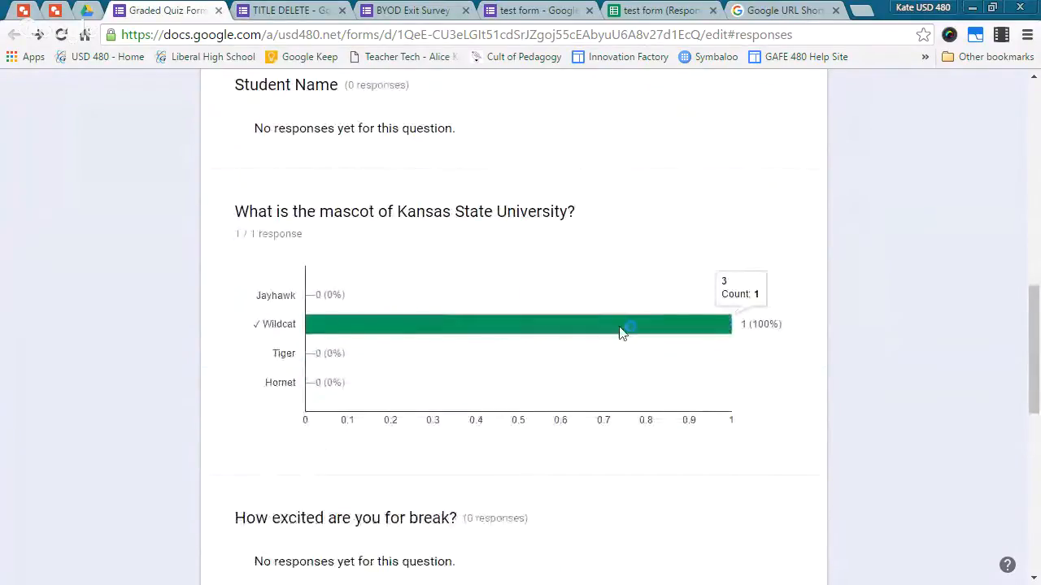
Examine the summarized responses to the remaining quiz questions, from the break rating through the American flag colors and the theory of relativity.
{"action": "scroll", "coordinate": [622, 333], "scroll_direction": "down", "scroll_amount": 5}
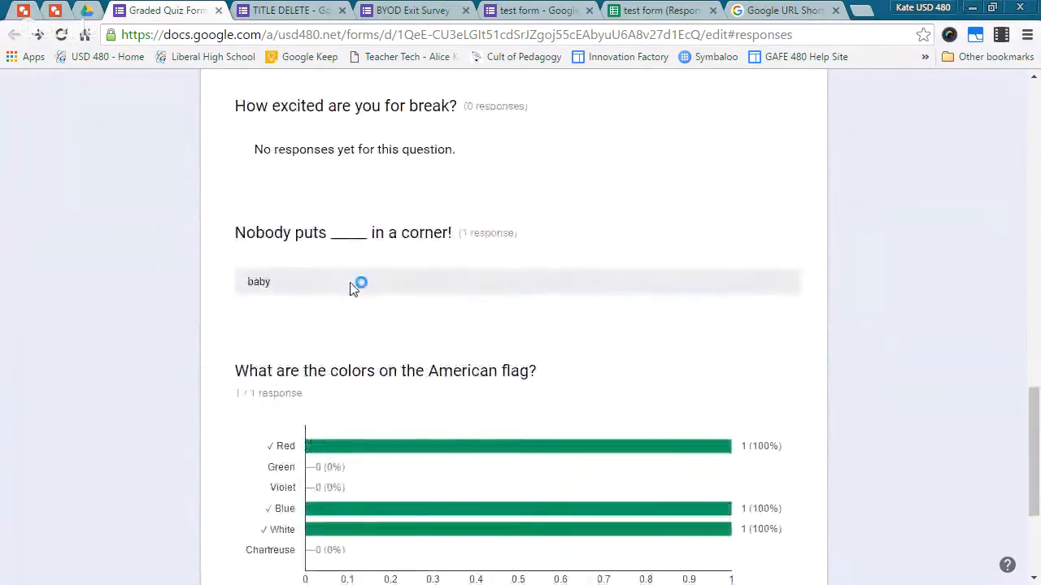
{"action": "scroll", "coordinate": [354, 289], "scroll_direction": "down", "scroll_amount": 1}
{"action": "scroll", "coordinate": [334, 203], "scroll_direction": "up", "scroll_amount": 1}
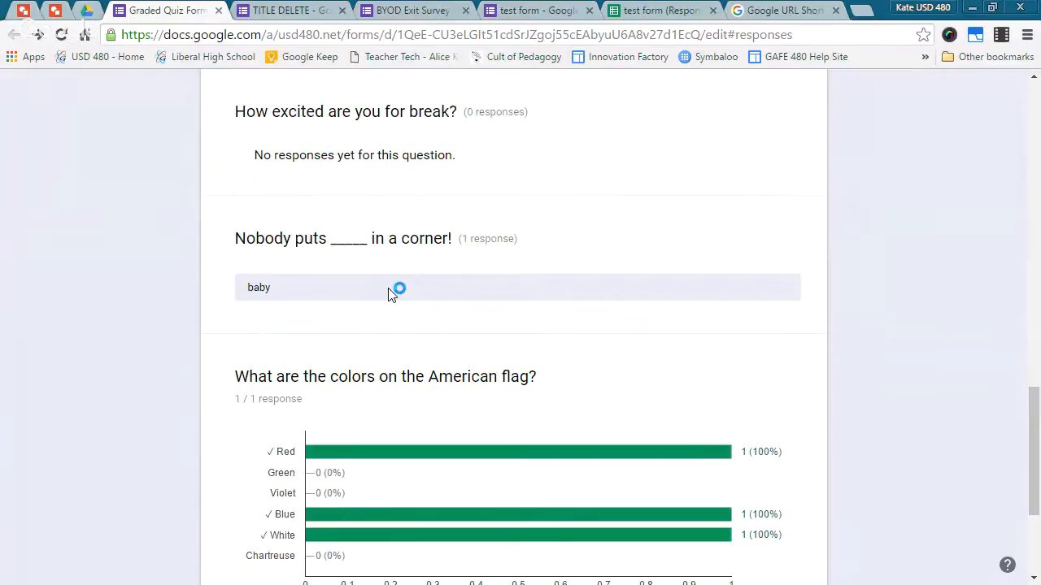
{"action": "scroll", "coordinate": [390, 294], "scroll_direction": "down", "scroll_amount": 3}
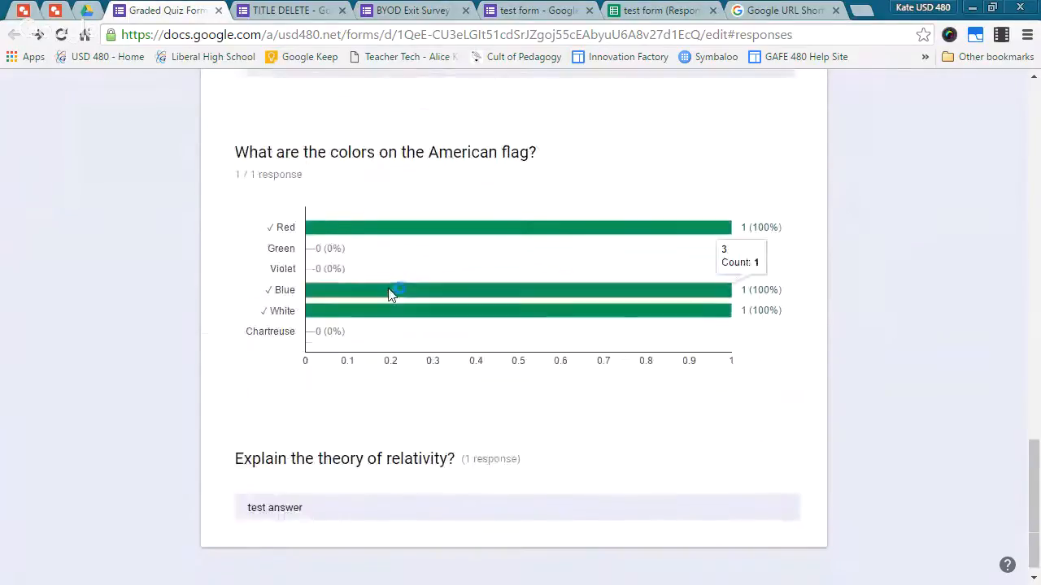
{"action": "scroll", "coordinate": [450, 453], "scroll_direction": "up", "scroll_amount": 15}
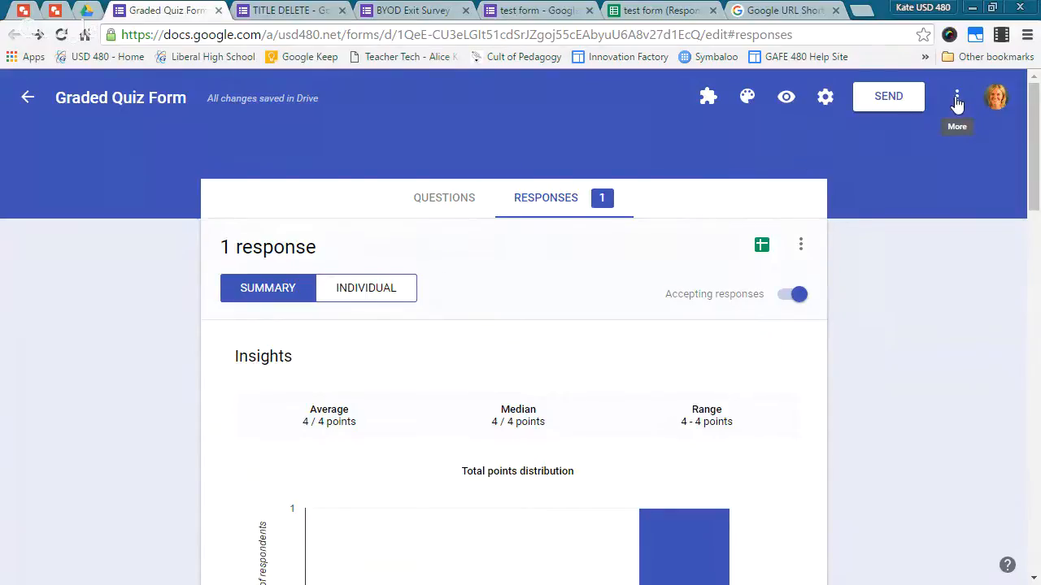
Switch to the test form (Responses) spreadsheet and look over its installed add-ons, including Flubaroo.
{"action": "left_click", "coordinate": [658, 11]}
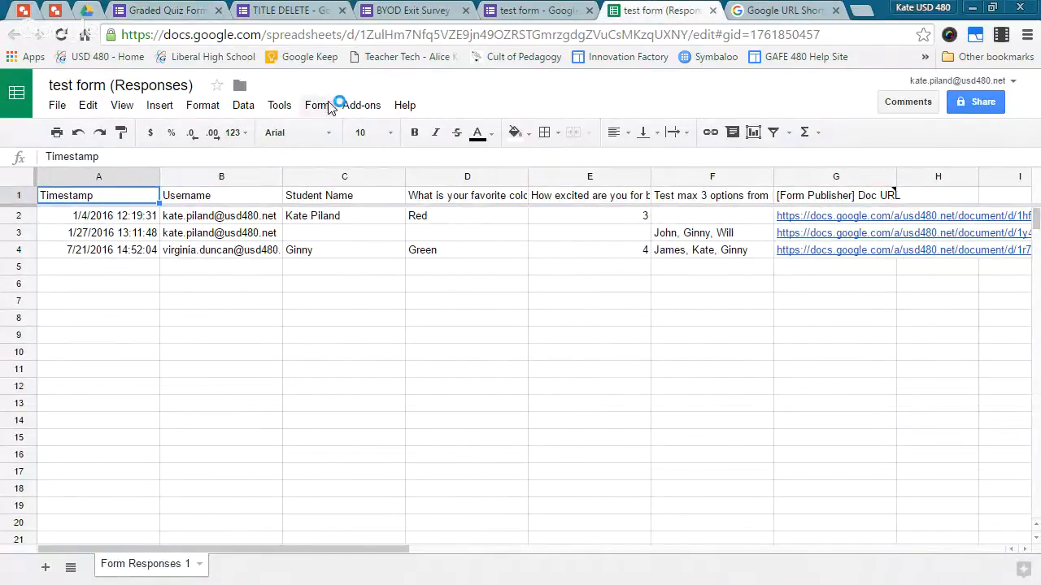
{"action": "left_click", "coordinate": [366, 108]}
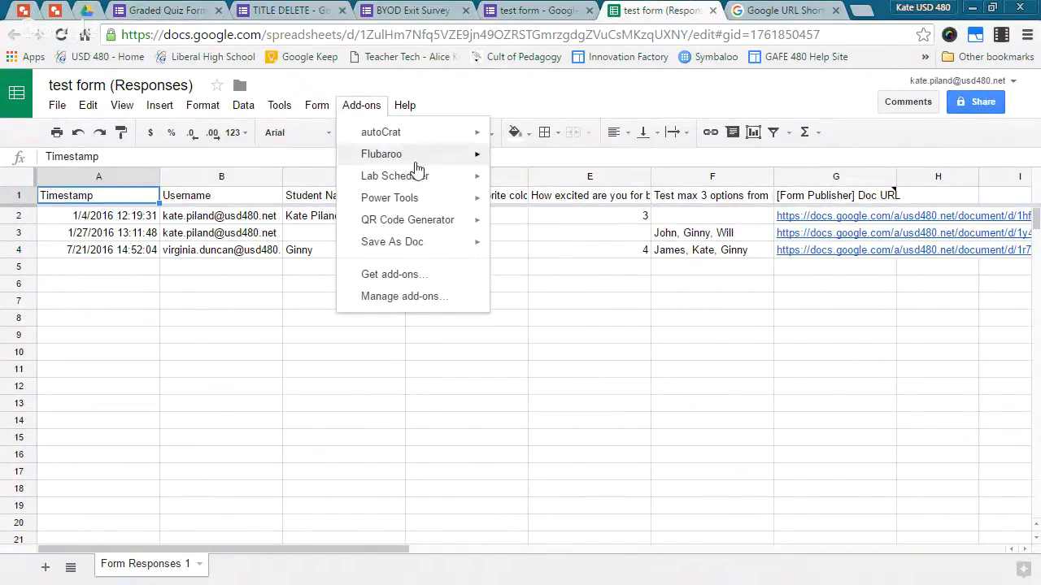
{"action": "mouse_move", "coordinate": [372, 167]}
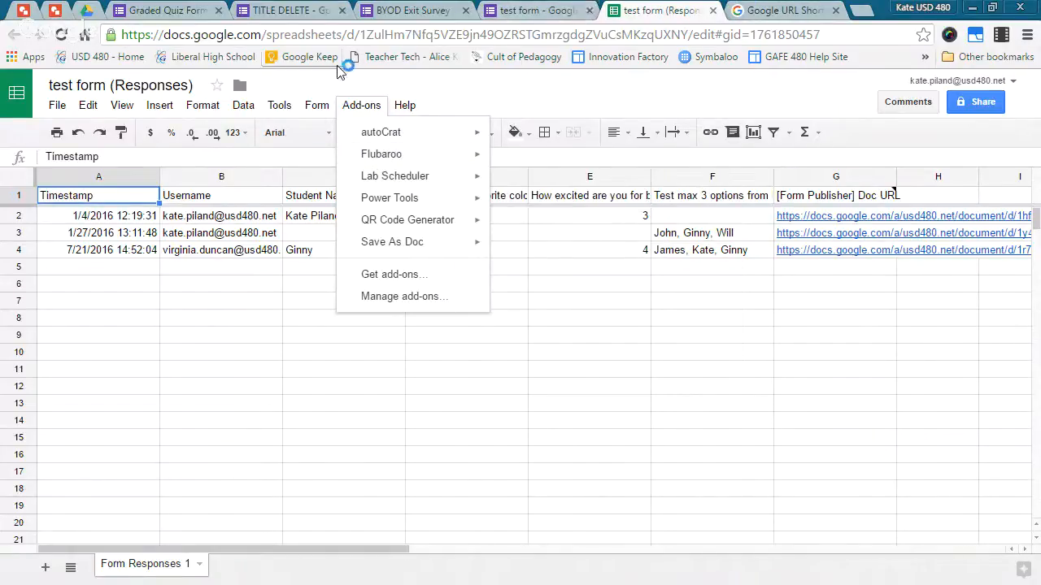
Display The End drawing with the follow-up survey link, contact details and next session information.
{"action": "left_click", "coordinate": [85, 12]}
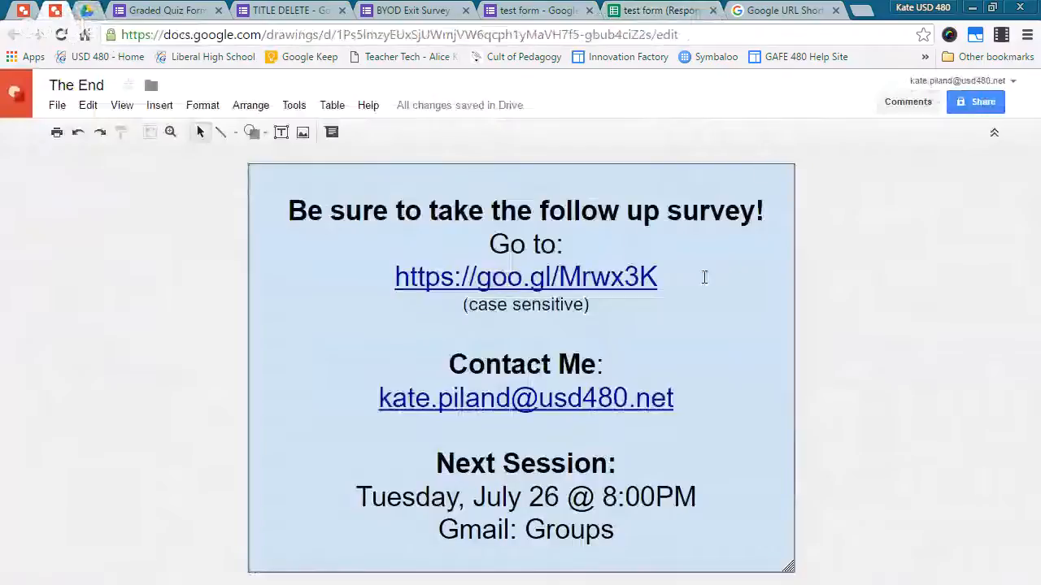